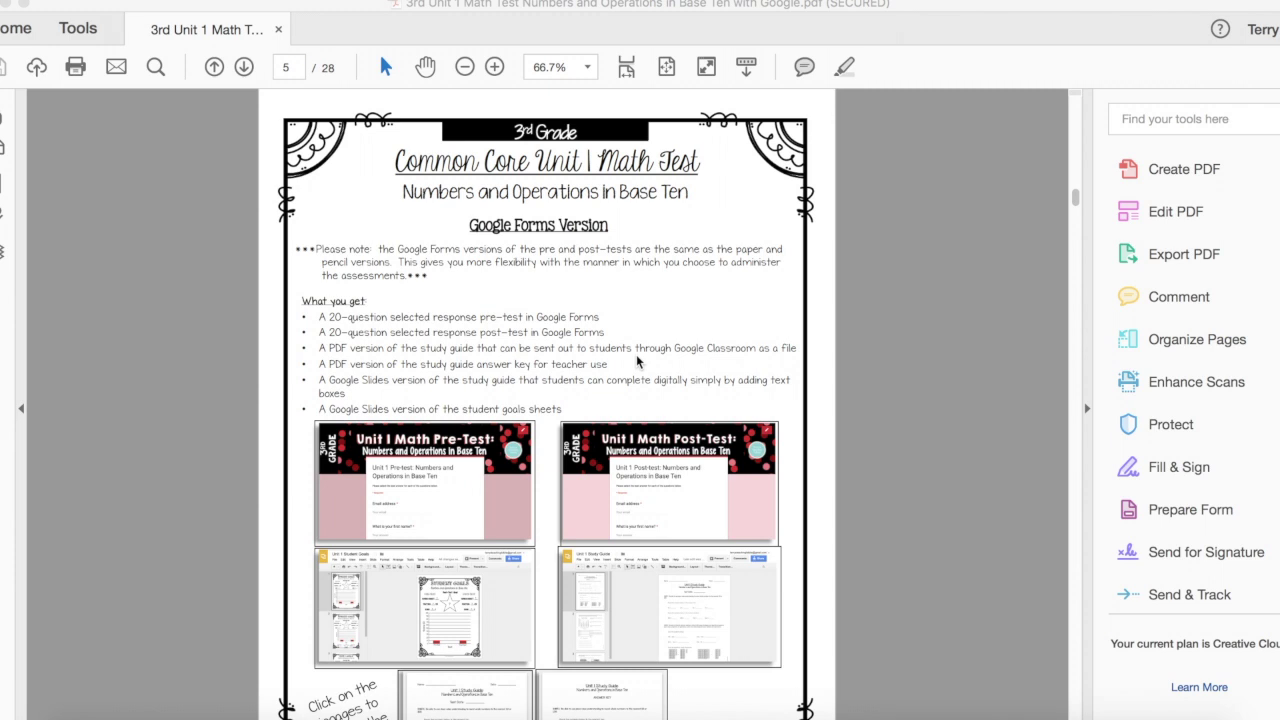
Make a Google Drive copy of the Unit 1 Pre-test form linked on the PDF's Google Forms page, and return to the PDF
scroll(636, 356, down, 2)
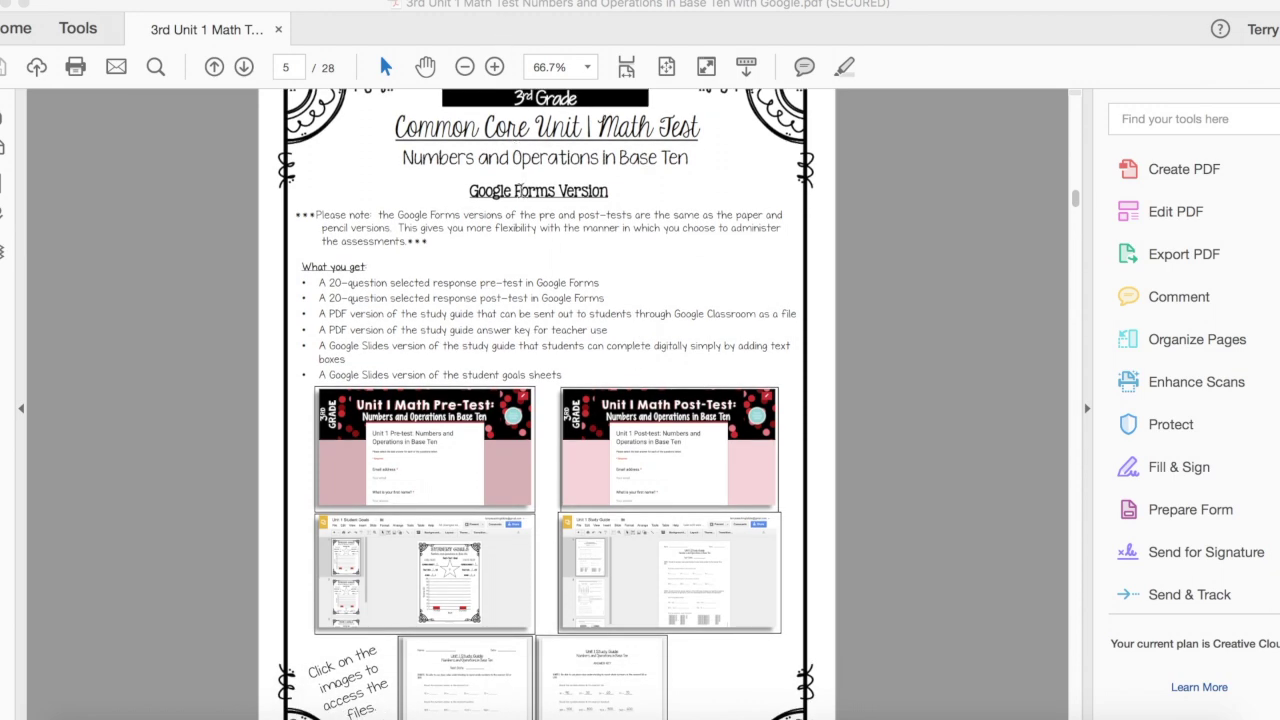
scroll(494, 263, down, 5)
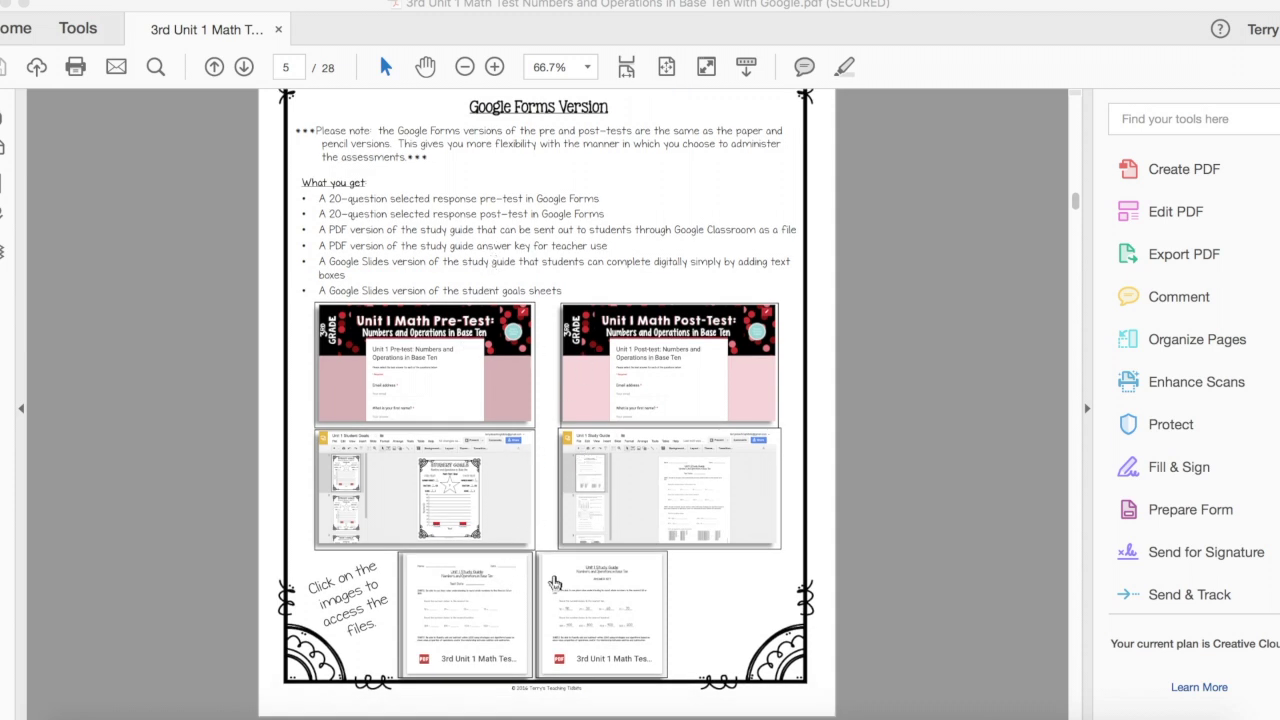
click(419, 366)
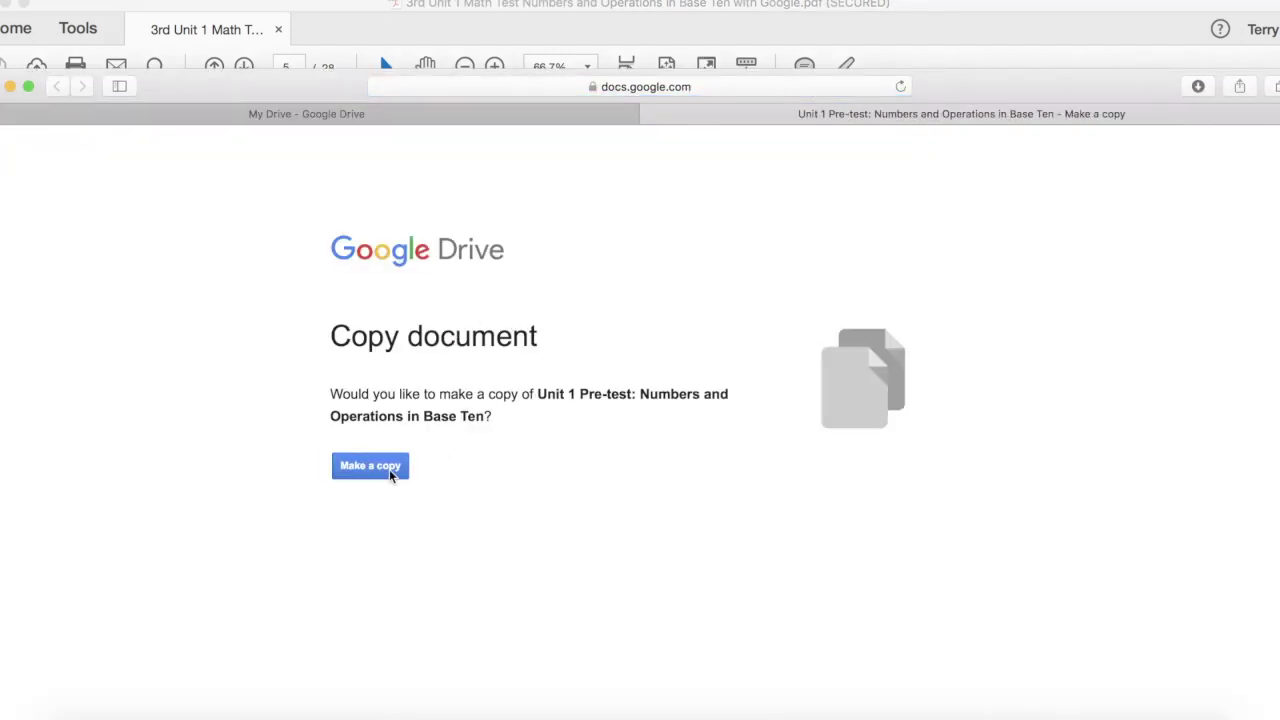
click(378, 470)
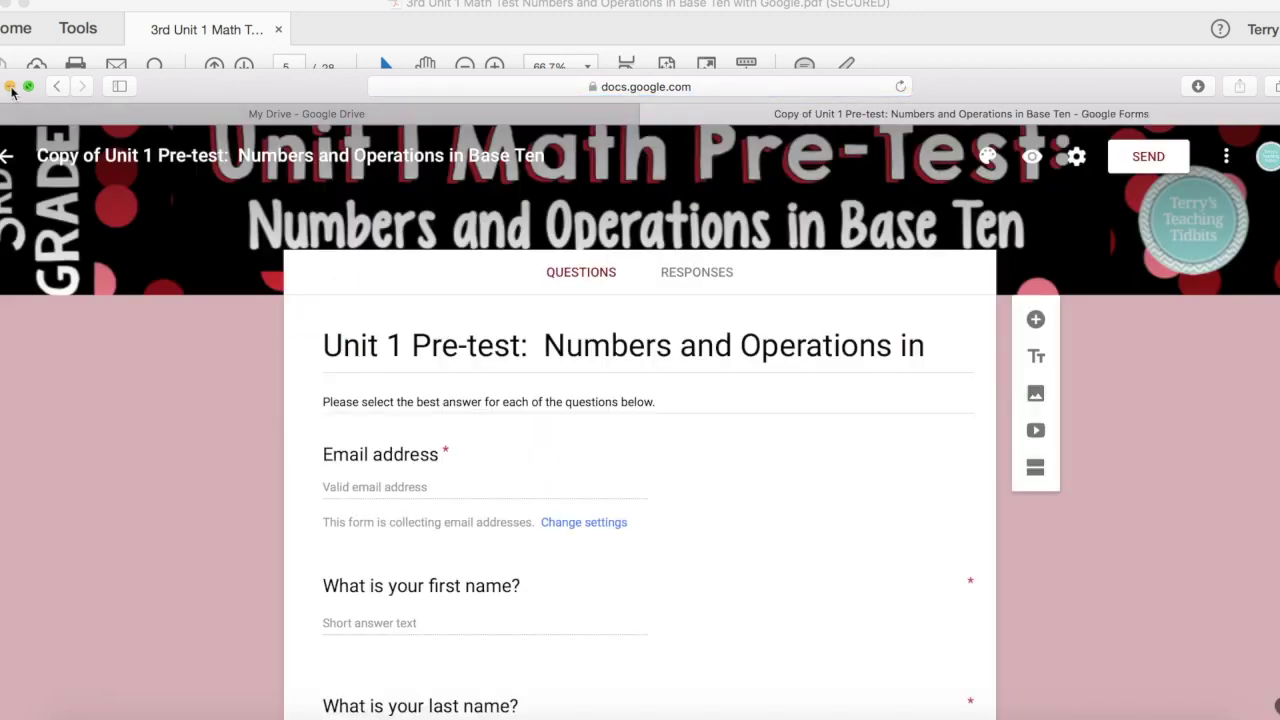
click(9, 87)
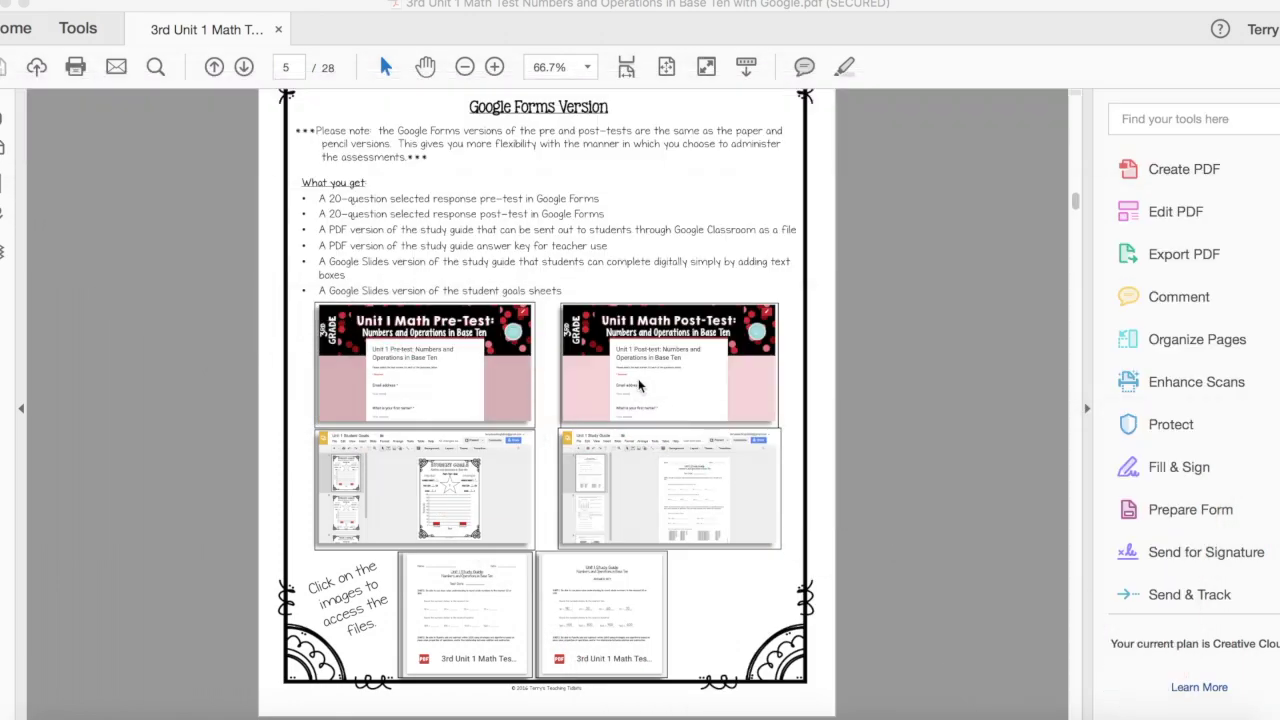
Make a Google Drive copy of the linked Unit 1 Post-test form and return to the PDF
click(637, 384)
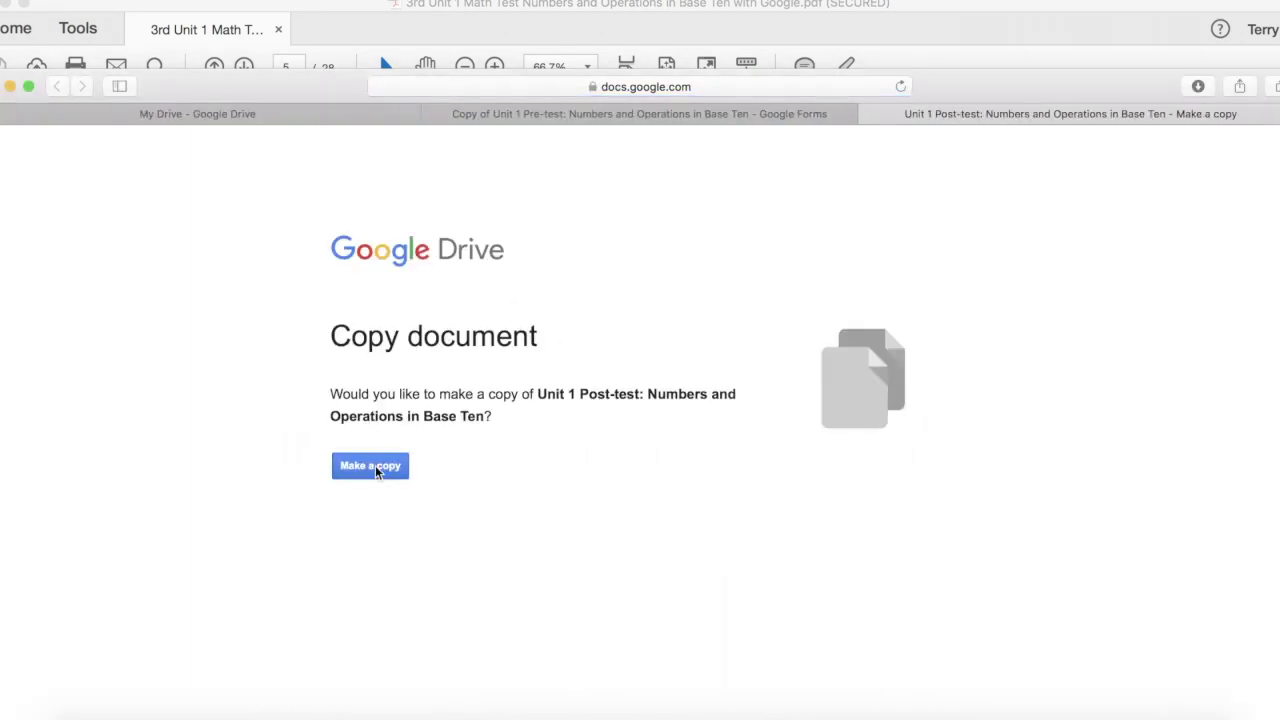
click(376, 468)
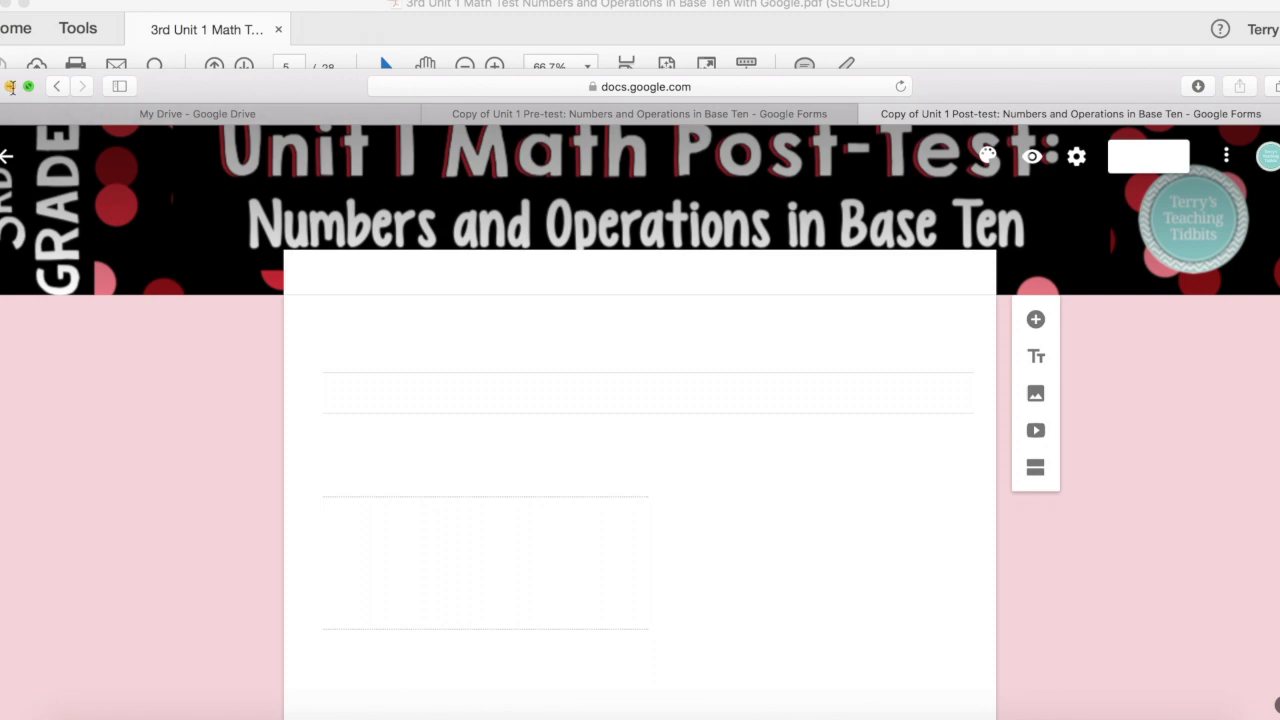
click(10, 86)
Make a Google Drive copy of the linked Unit 1 Student Goals slides and return to the PDF
click(395, 470)
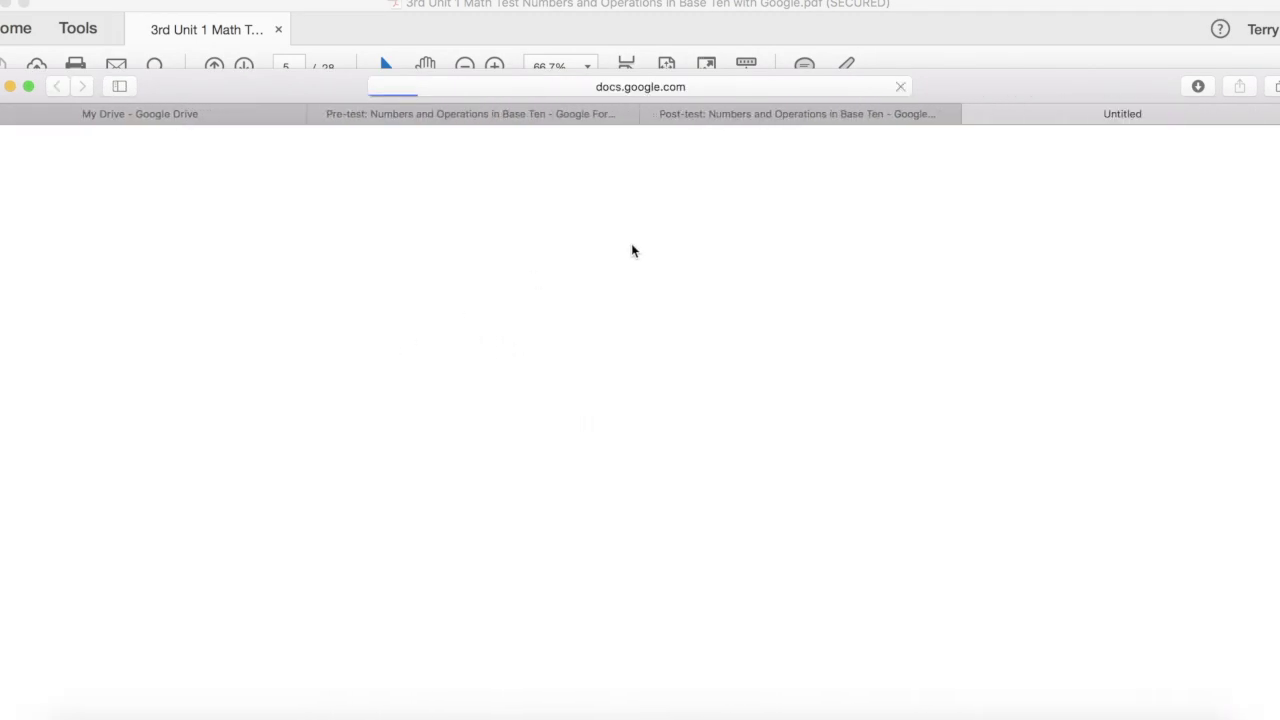
click(393, 447)
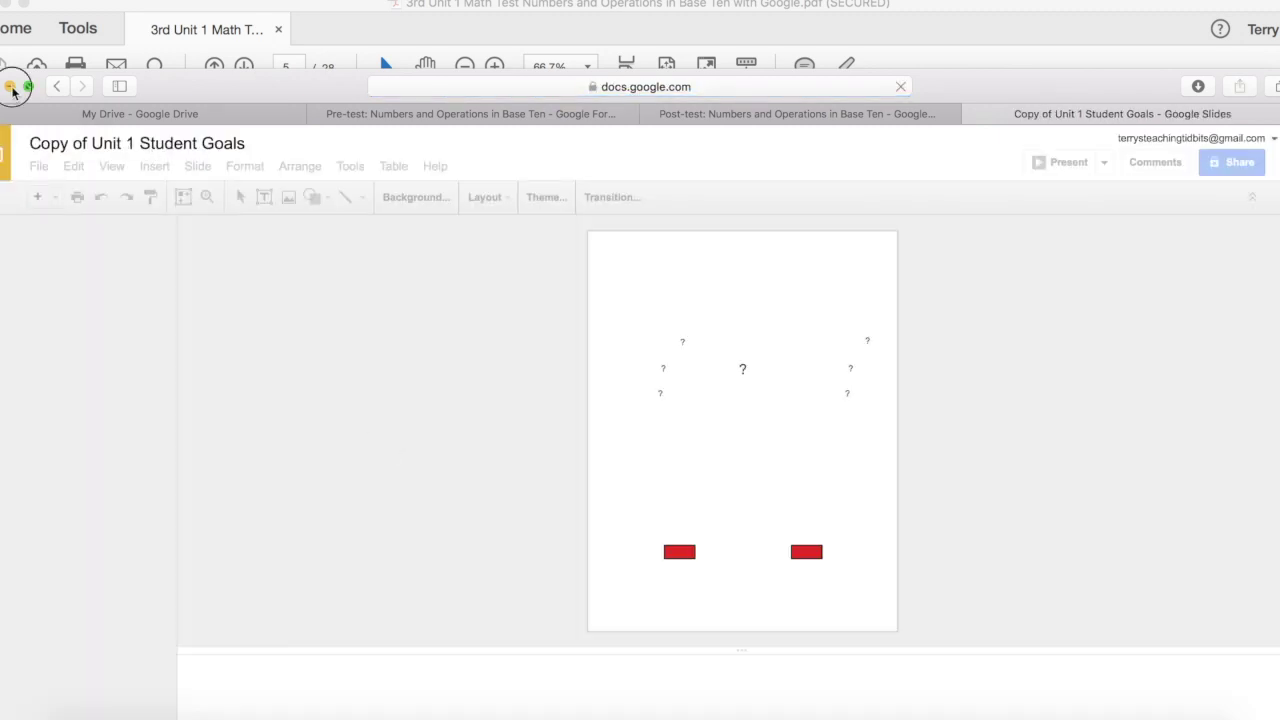
click(11, 87)
Make a Google Drive copy of the linked Unit 1 Study Guide slides and return to the PDF
click(647, 481)
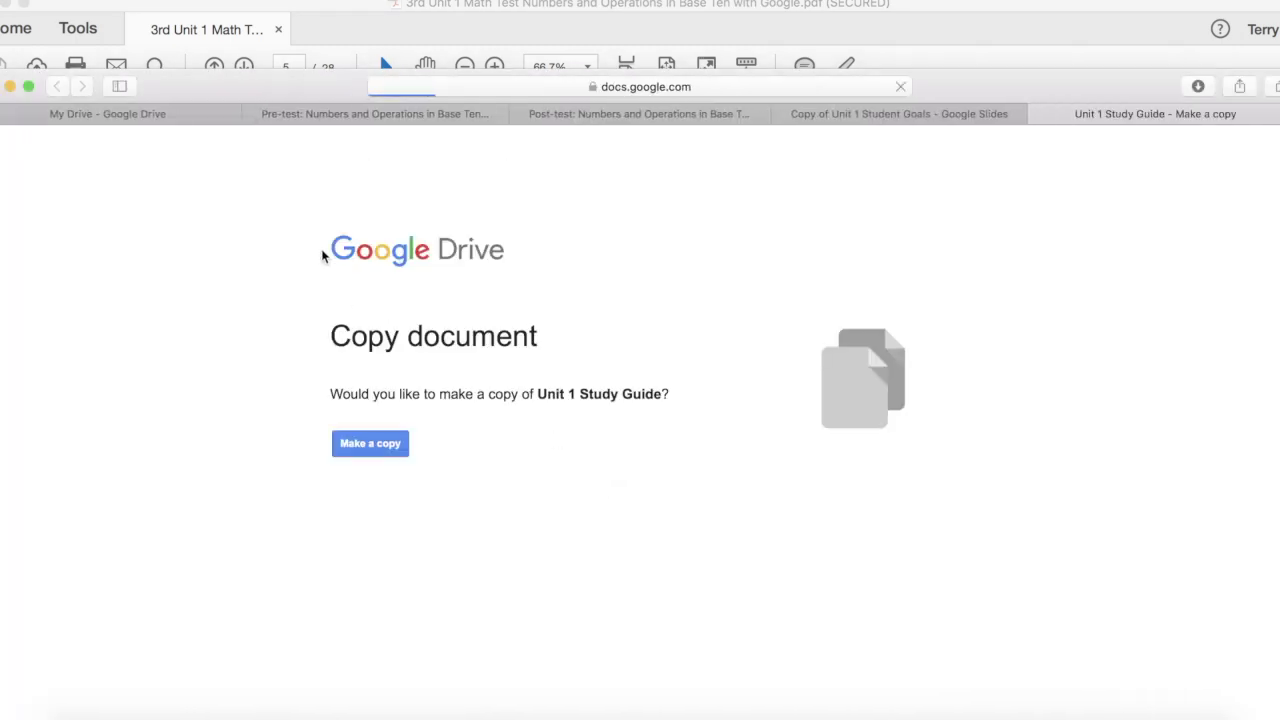
click(350, 446)
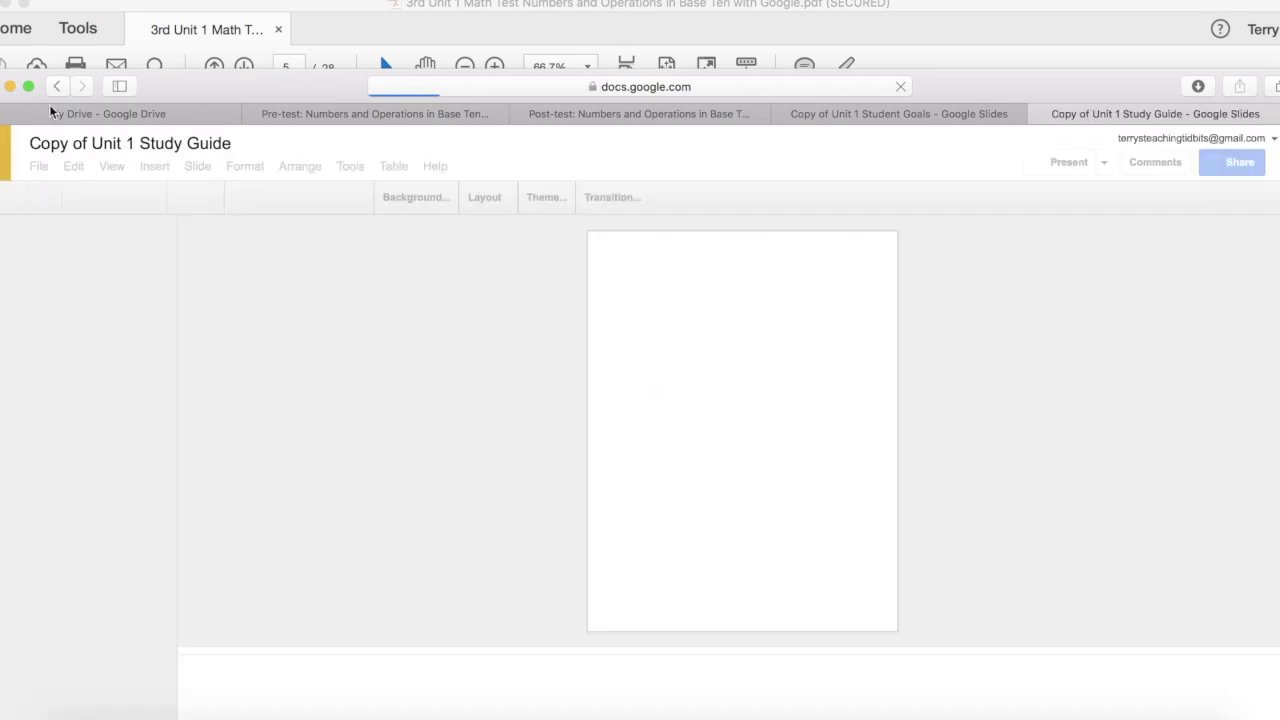
click(11, 87)
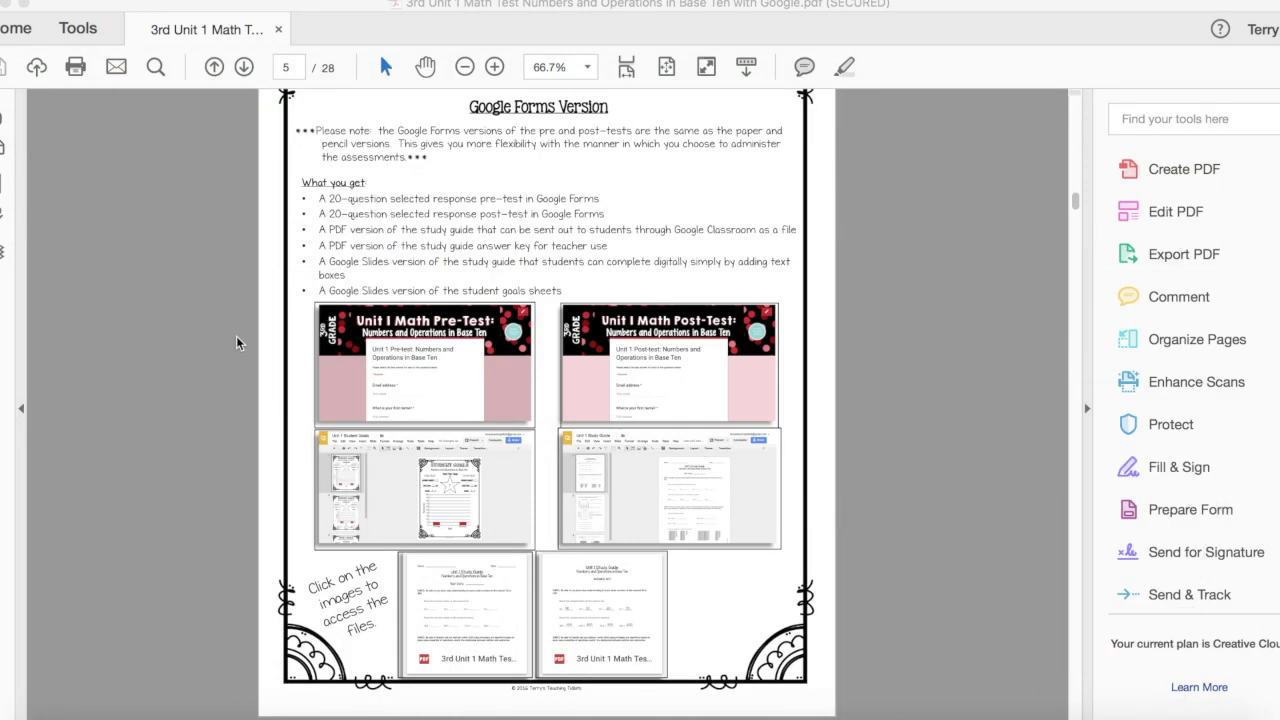
Open the linked PDF versions of the Unit 1 study guide and its answer key in Google Drive
click(461, 612)
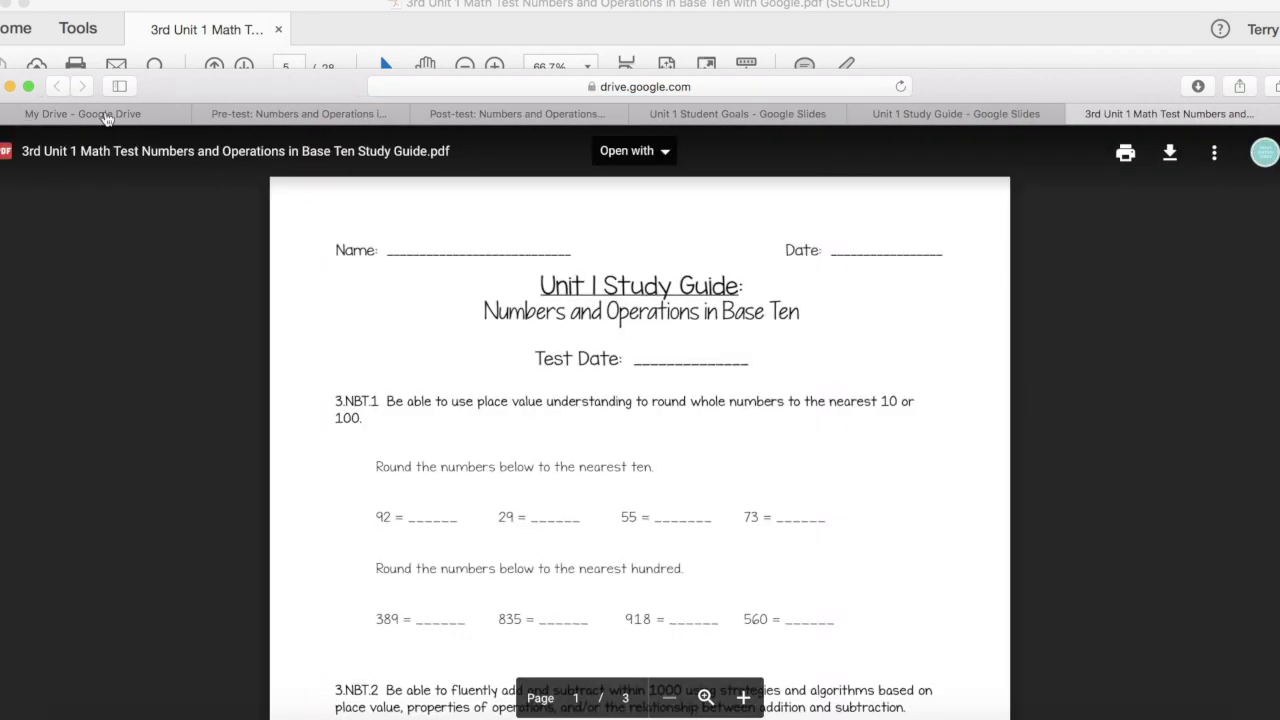
click(28, 87)
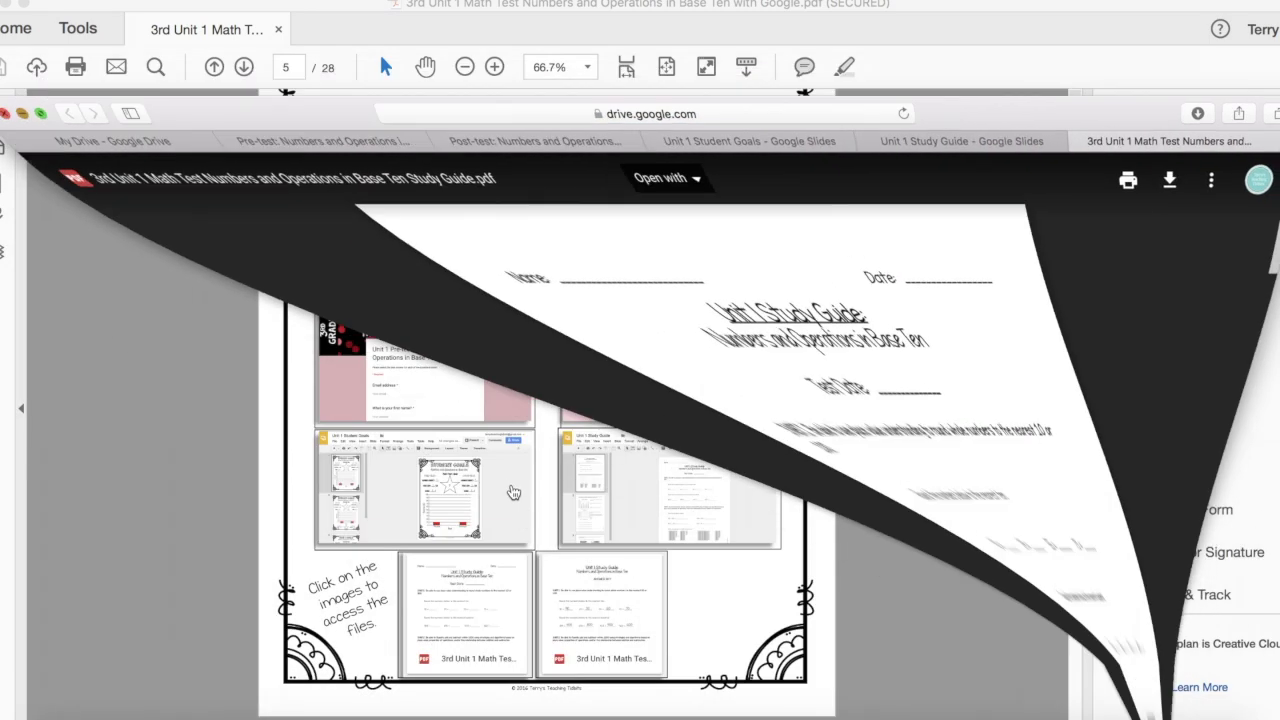
click(617, 602)
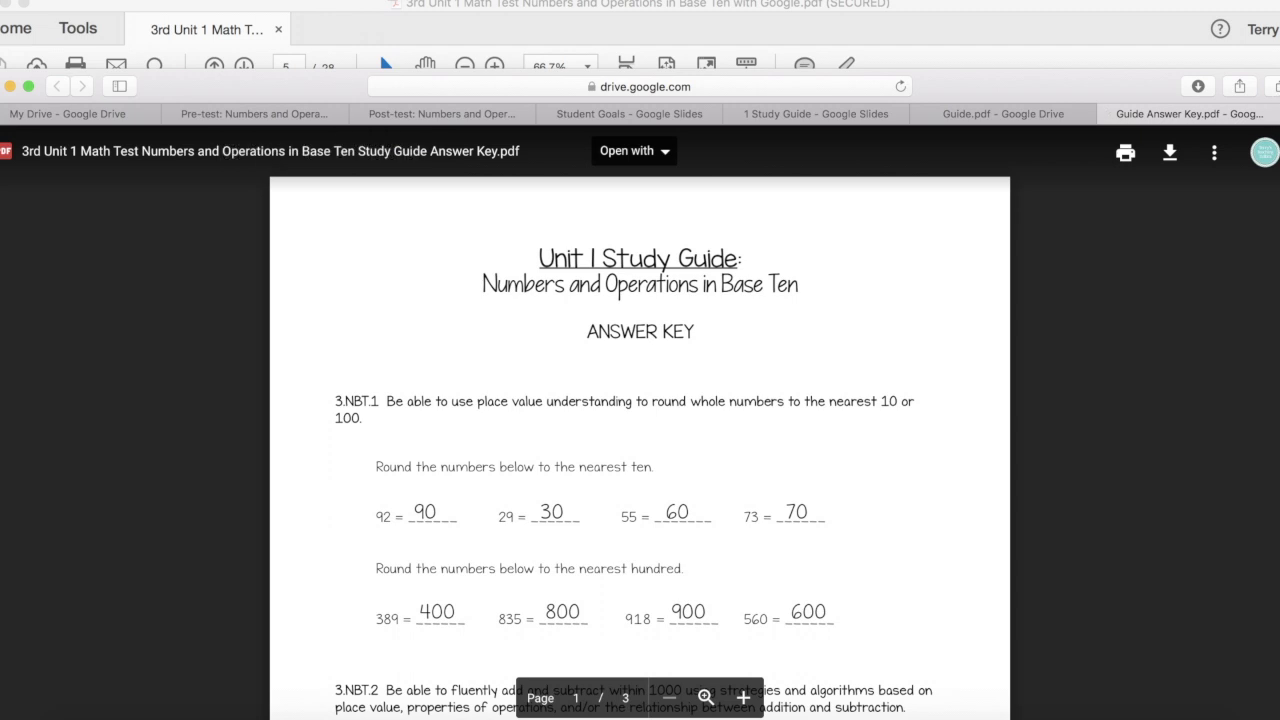
Open Google Drive in a new browser tab and show the recent files
click(1279, 114)
text(drive)
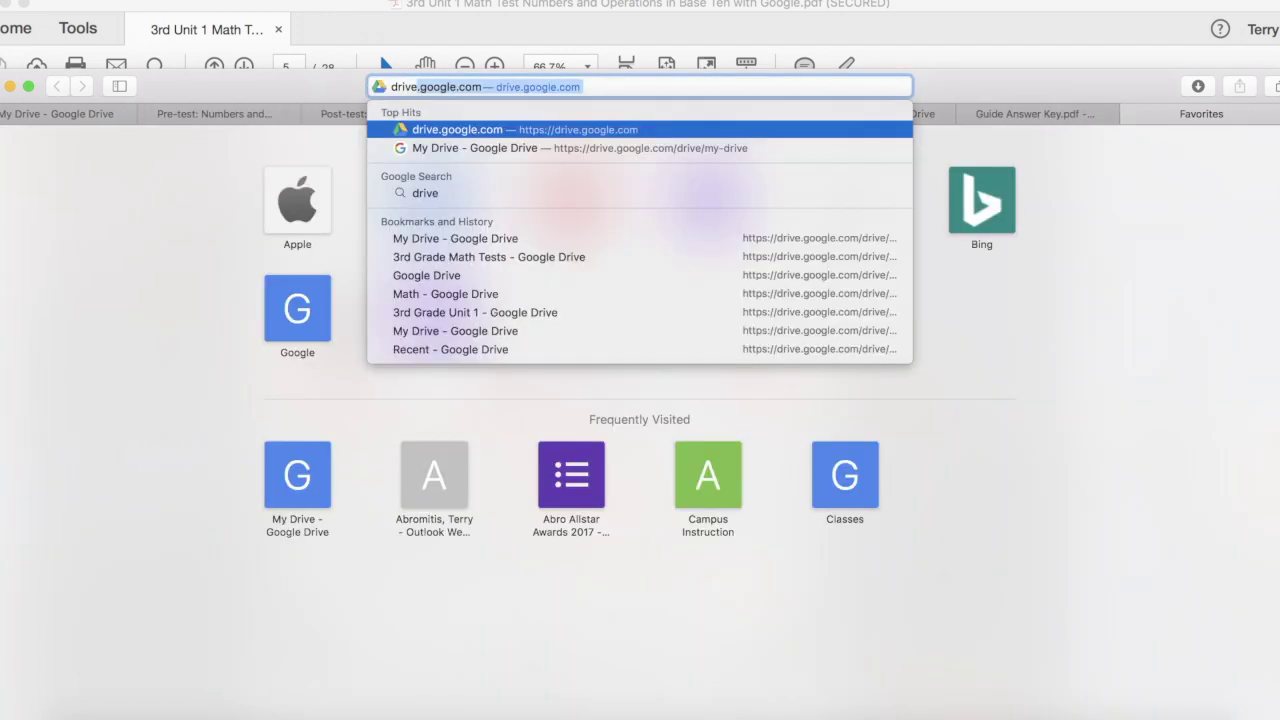
key(Return)
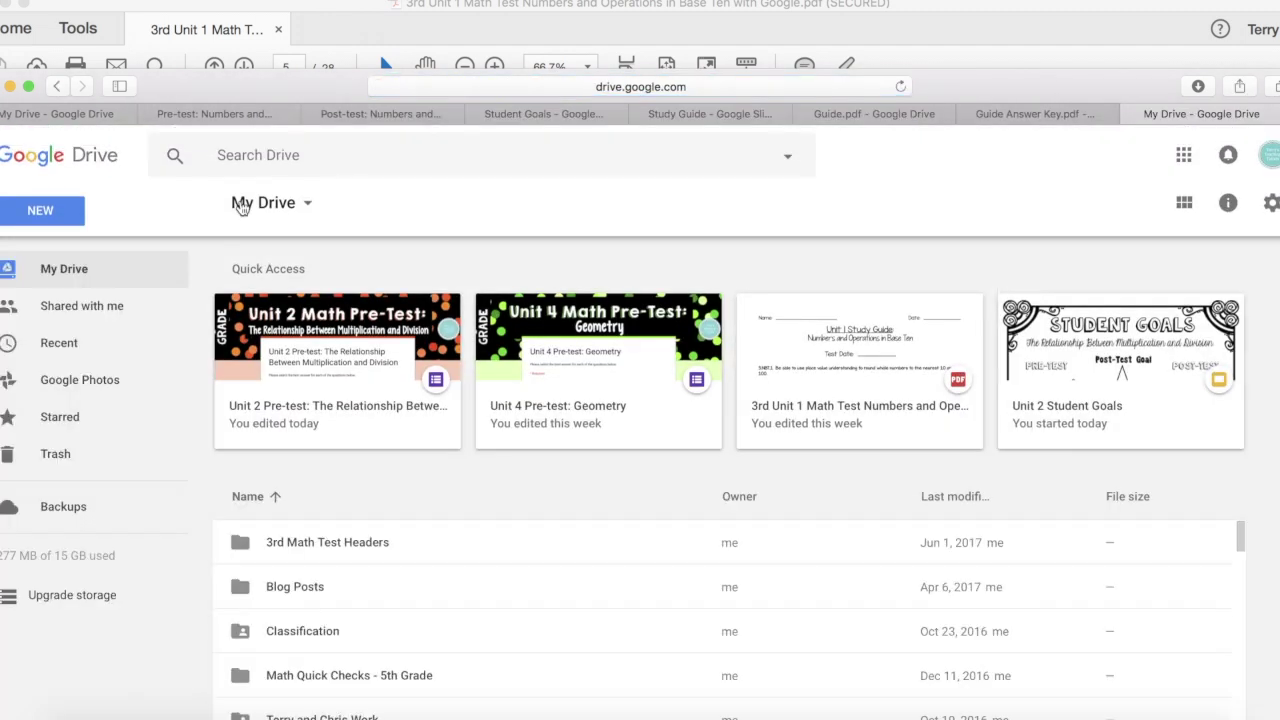
click(58, 346)
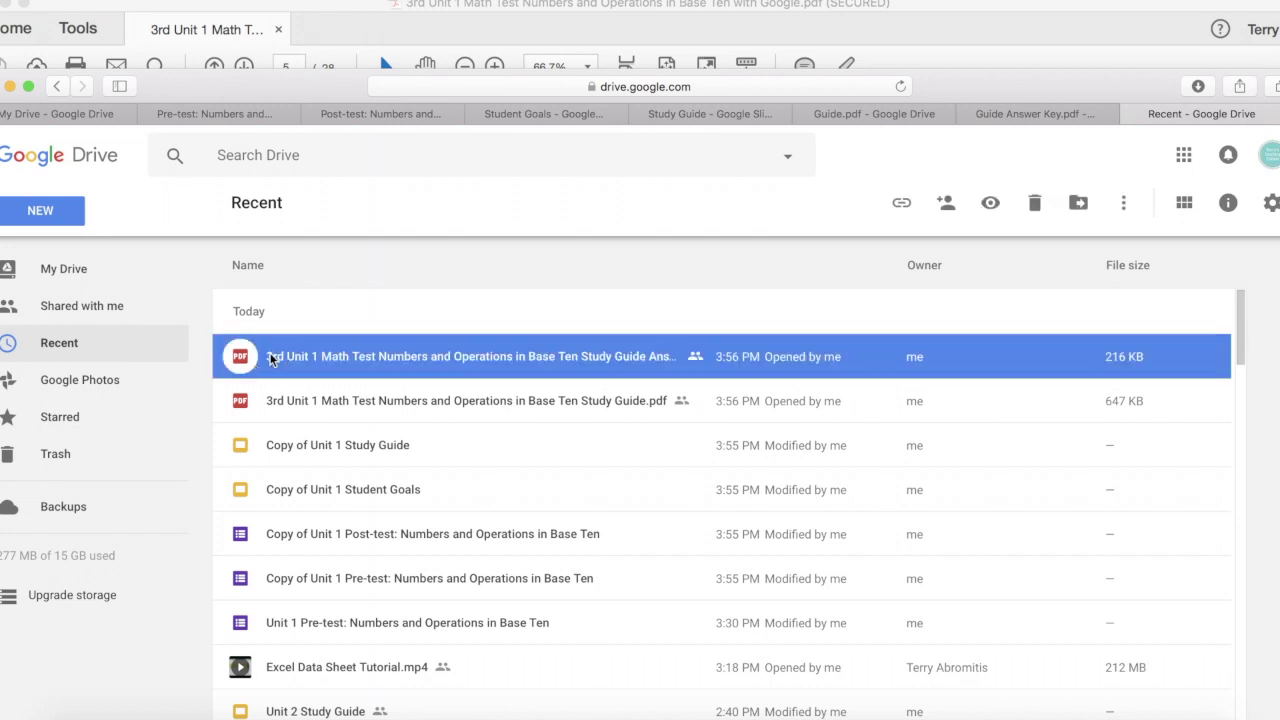
Select the six newest Unit 1 files, from the Study Guide Answer Key PDF through Copy of Unit 1 Pre-test
click(272, 358)
shift+click(288, 569)
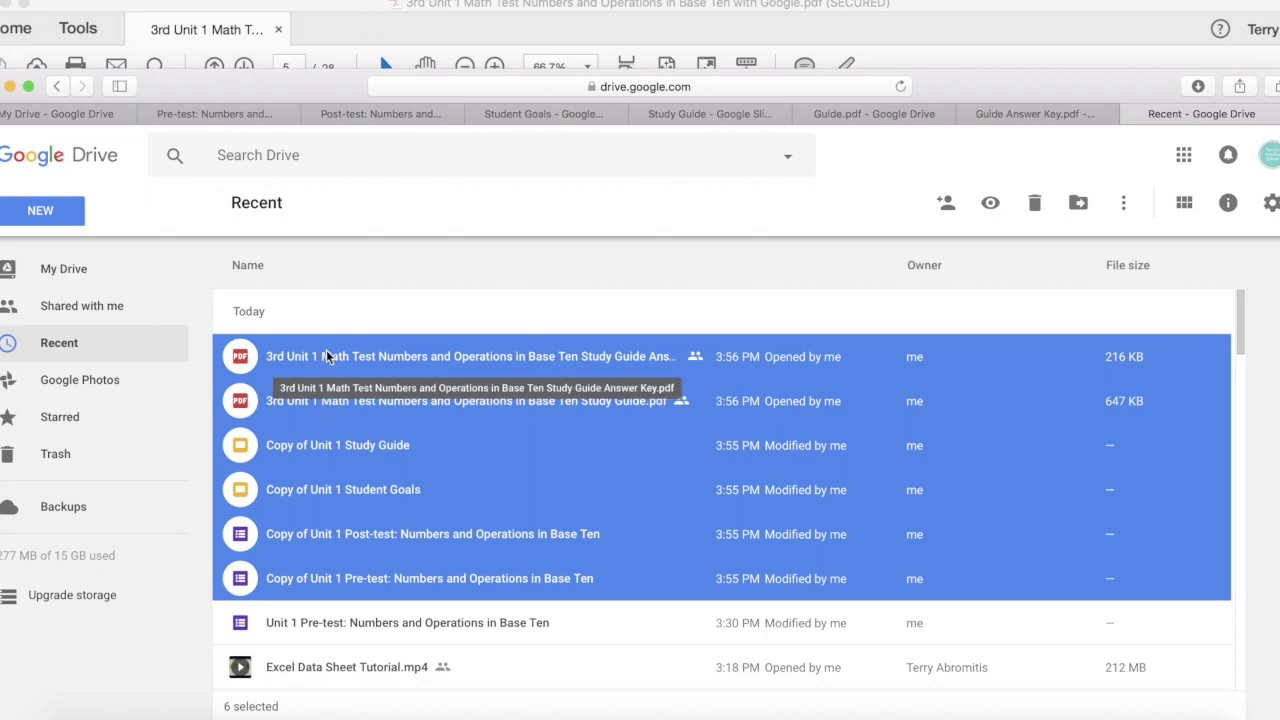
drag(321, 357, 284, 583)
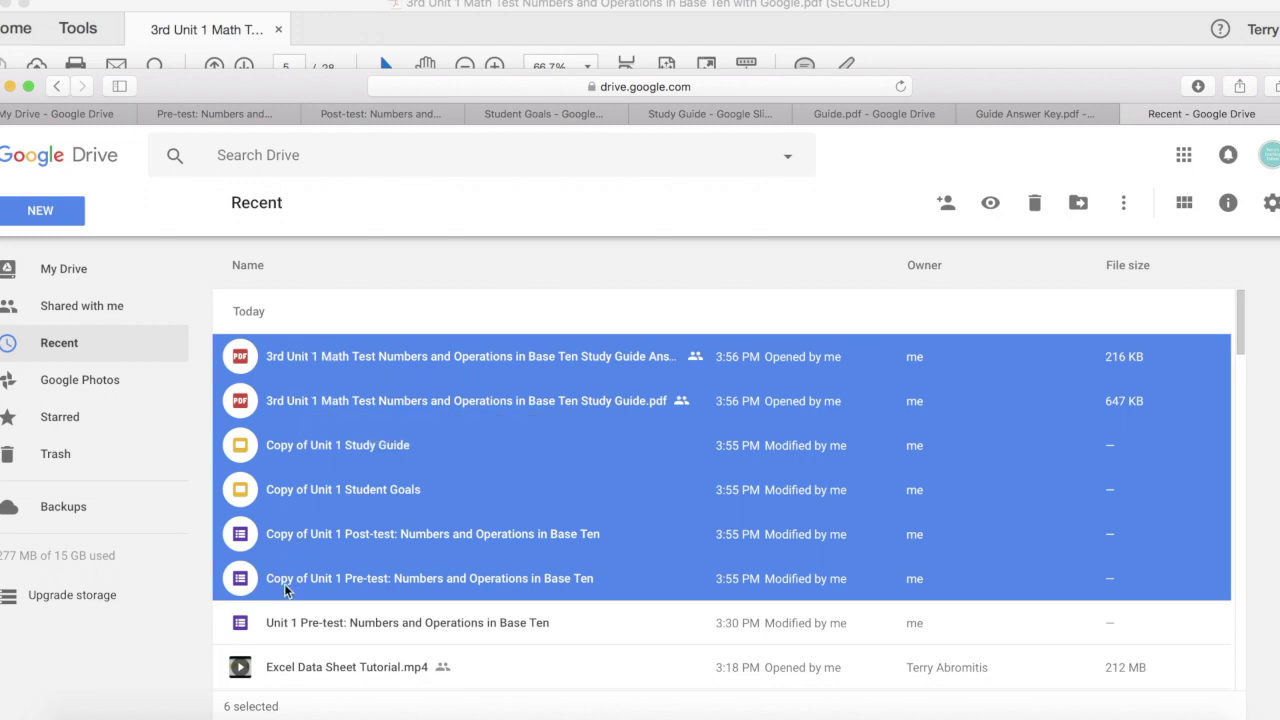
click(277, 575)
click(289, 360)
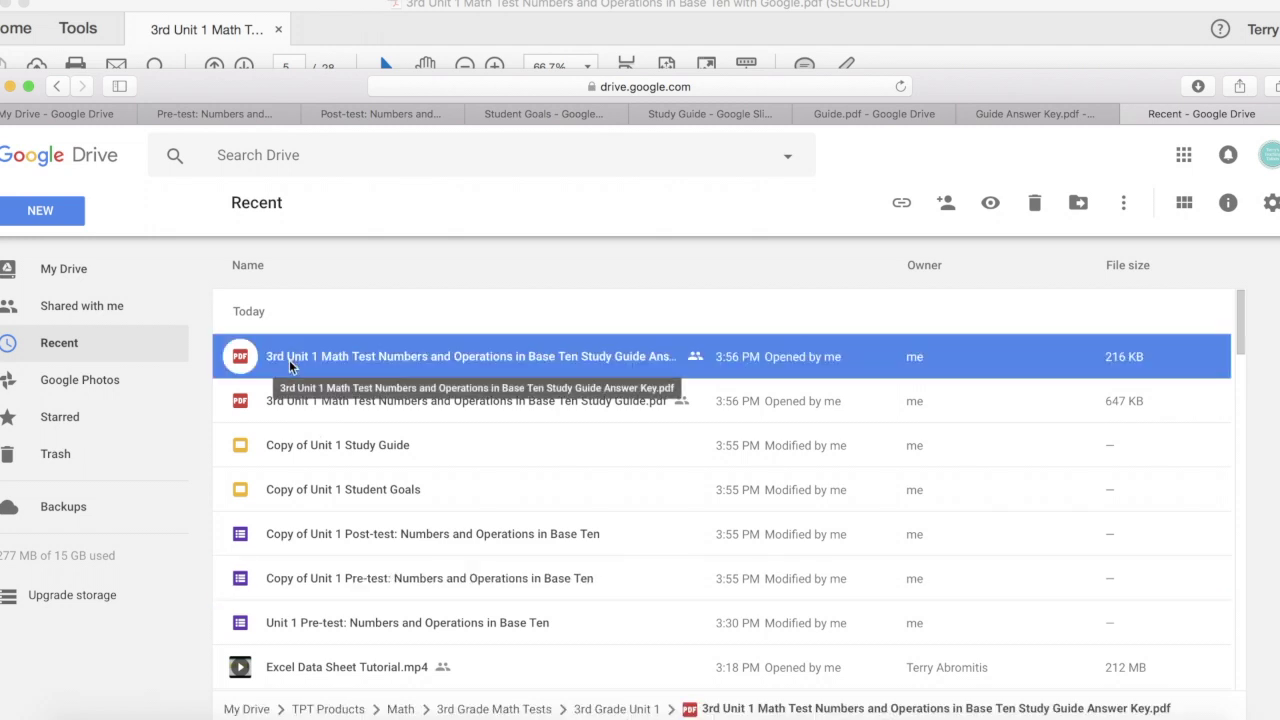
shift+click(312, 576)
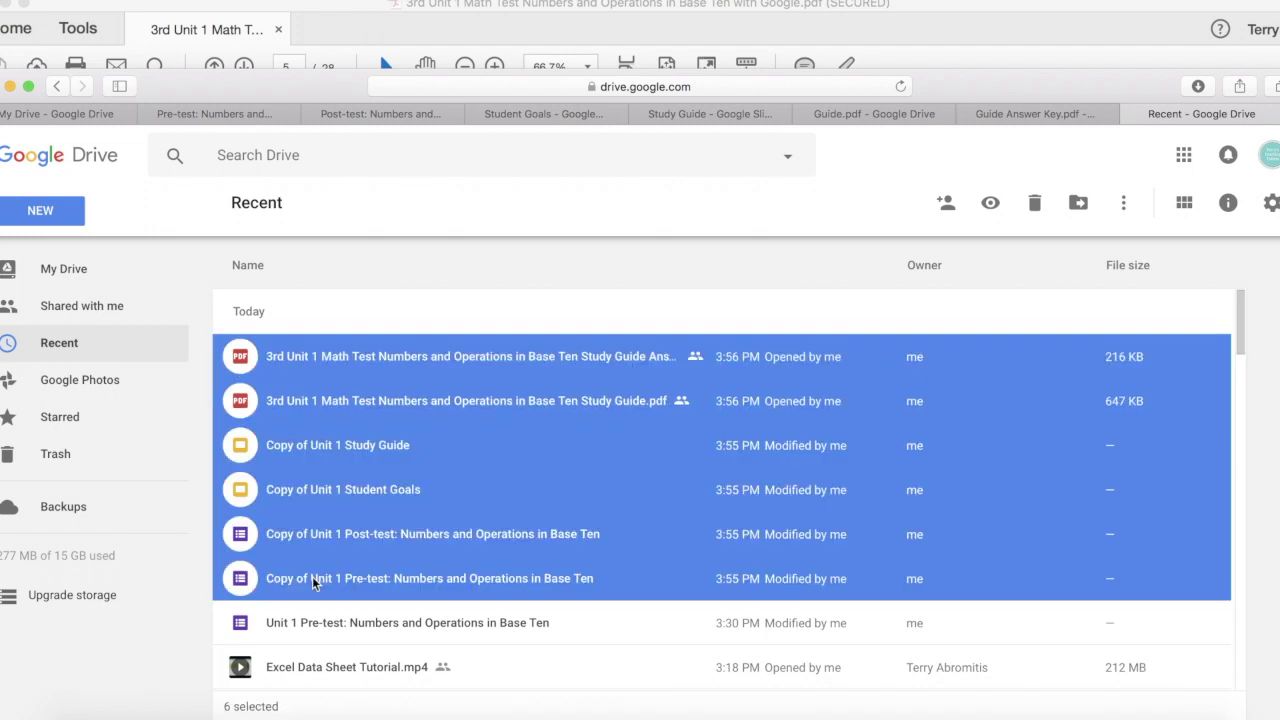
Create a new folder named "3rd Grade Unit 1 Math Tests" in My Drive as the move destination for the selected files
right_click(312, 576)
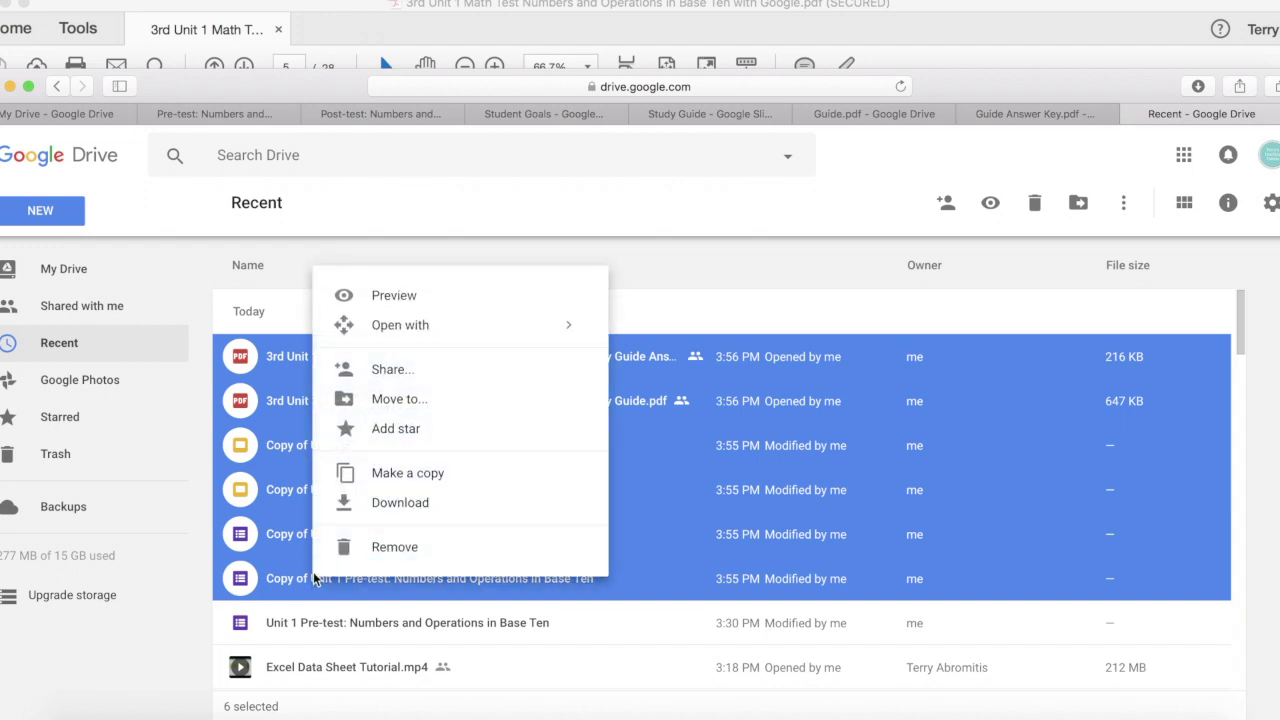
click(409, 400)
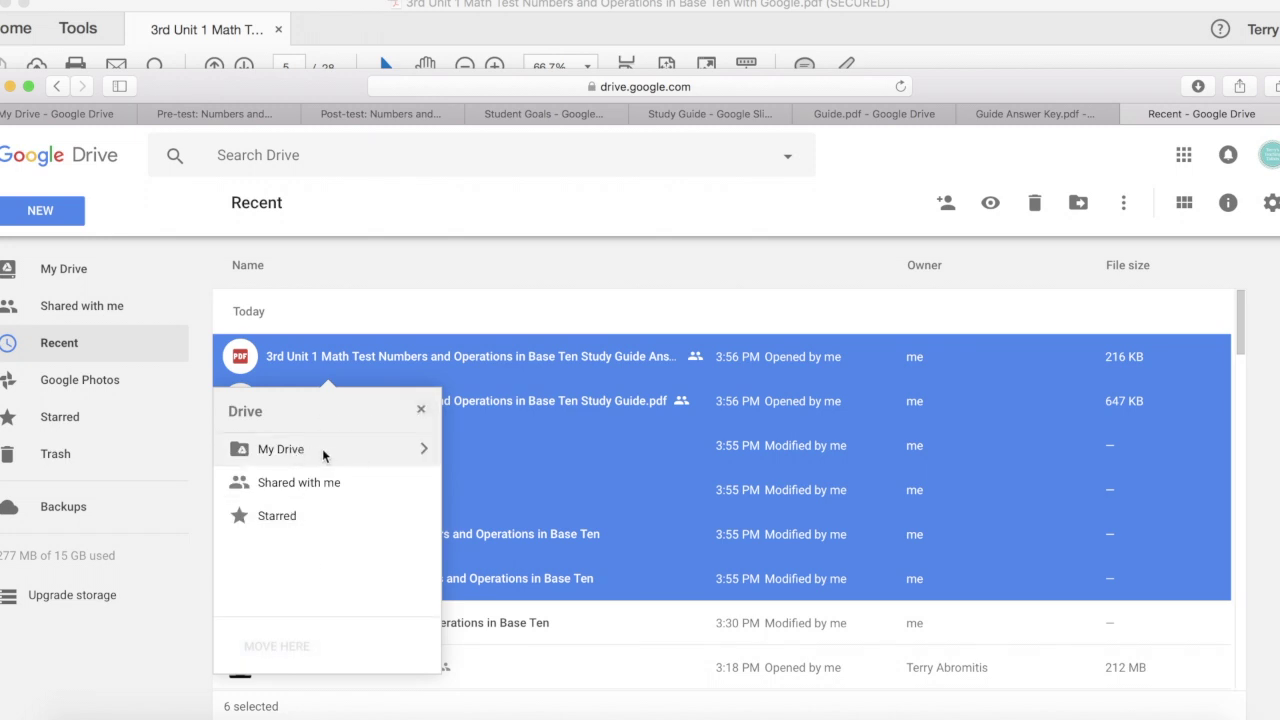
click(423, 451)
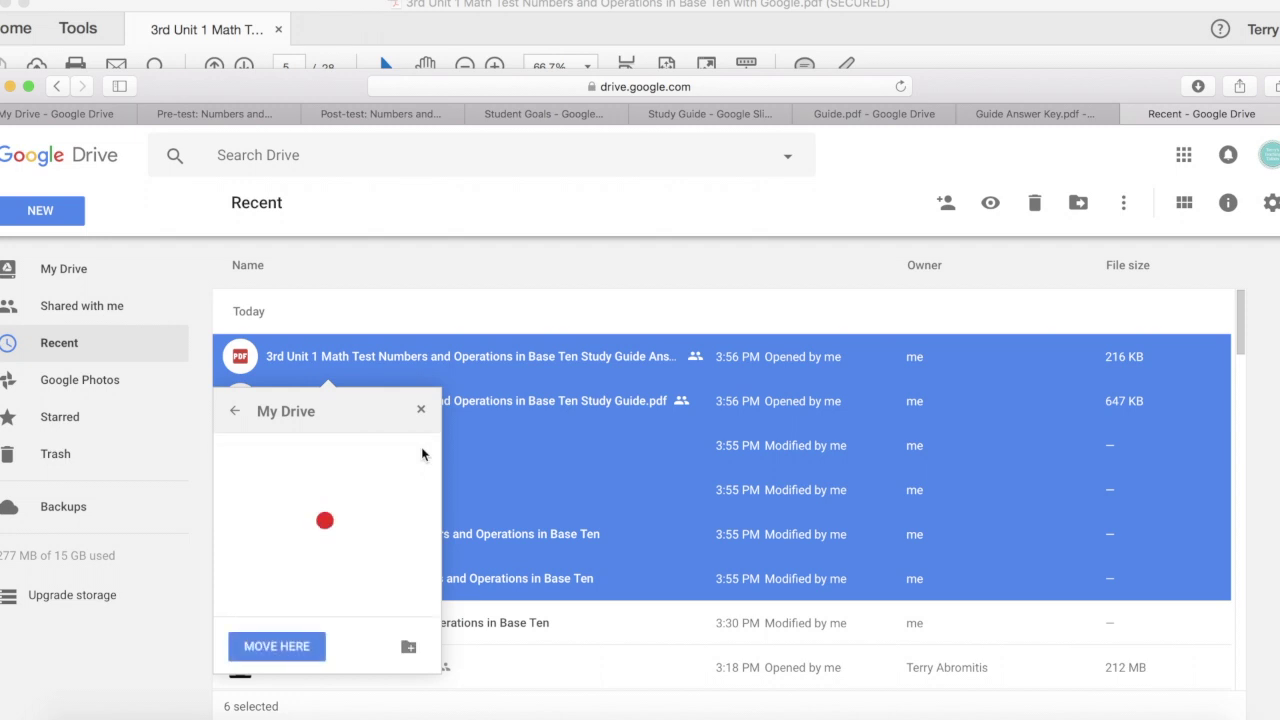
click(409, 650)
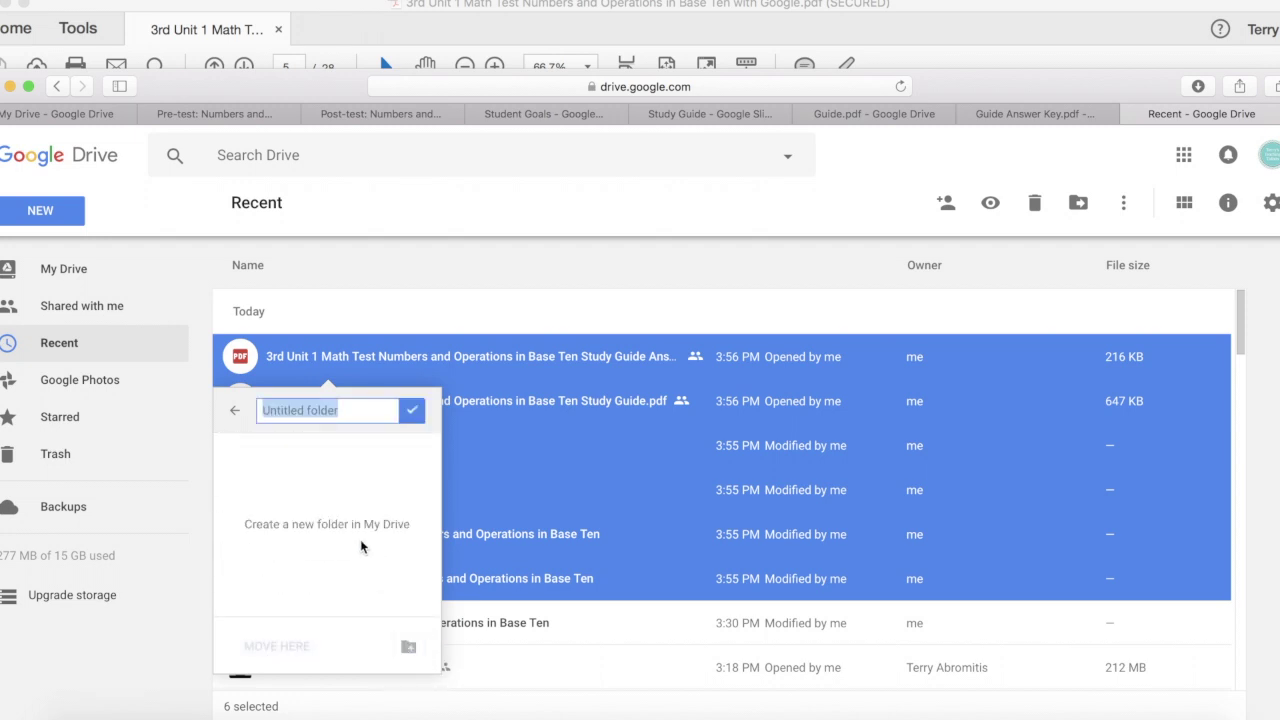
text(3rd)
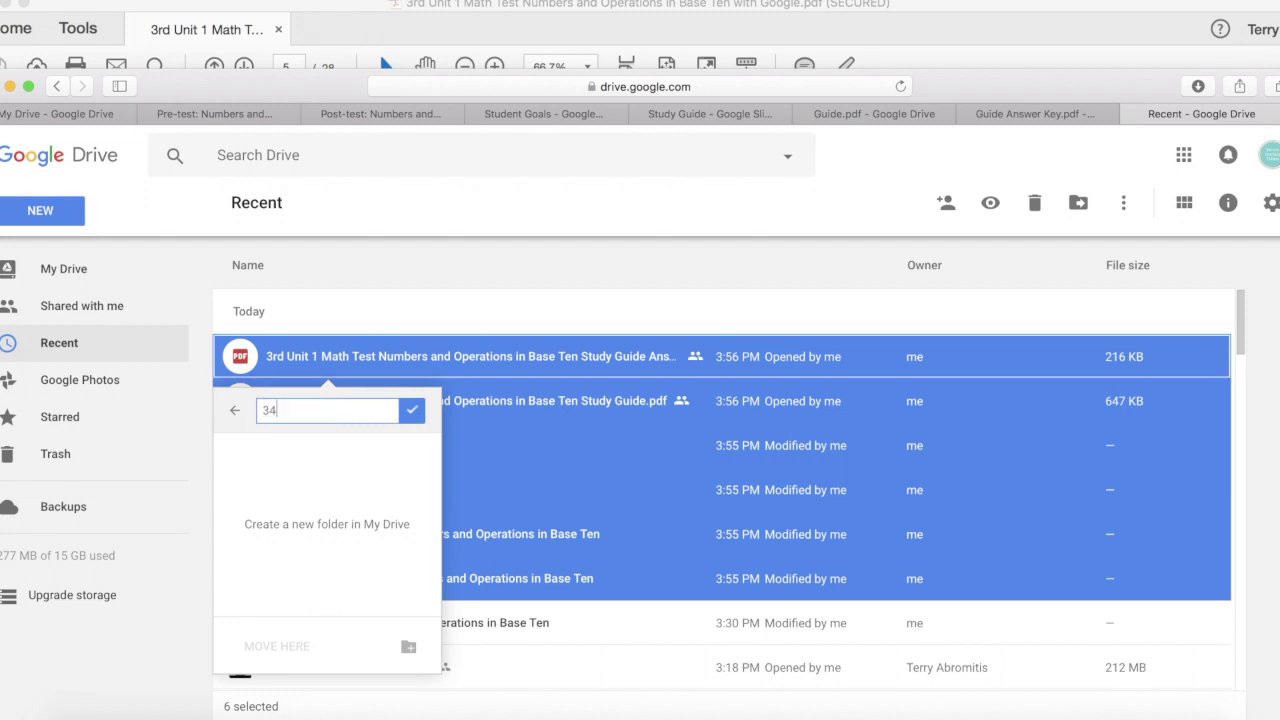
text( Grade Unit 1 Math Test)
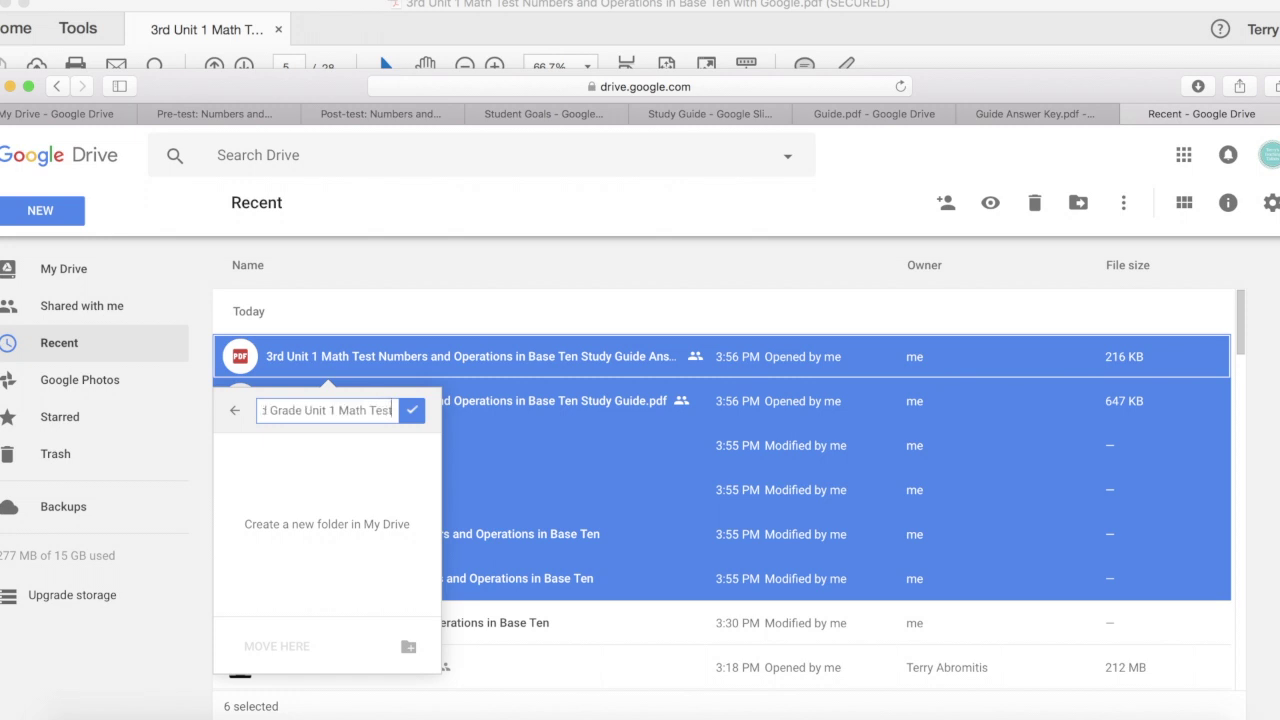
text(s)
click(412, 413)
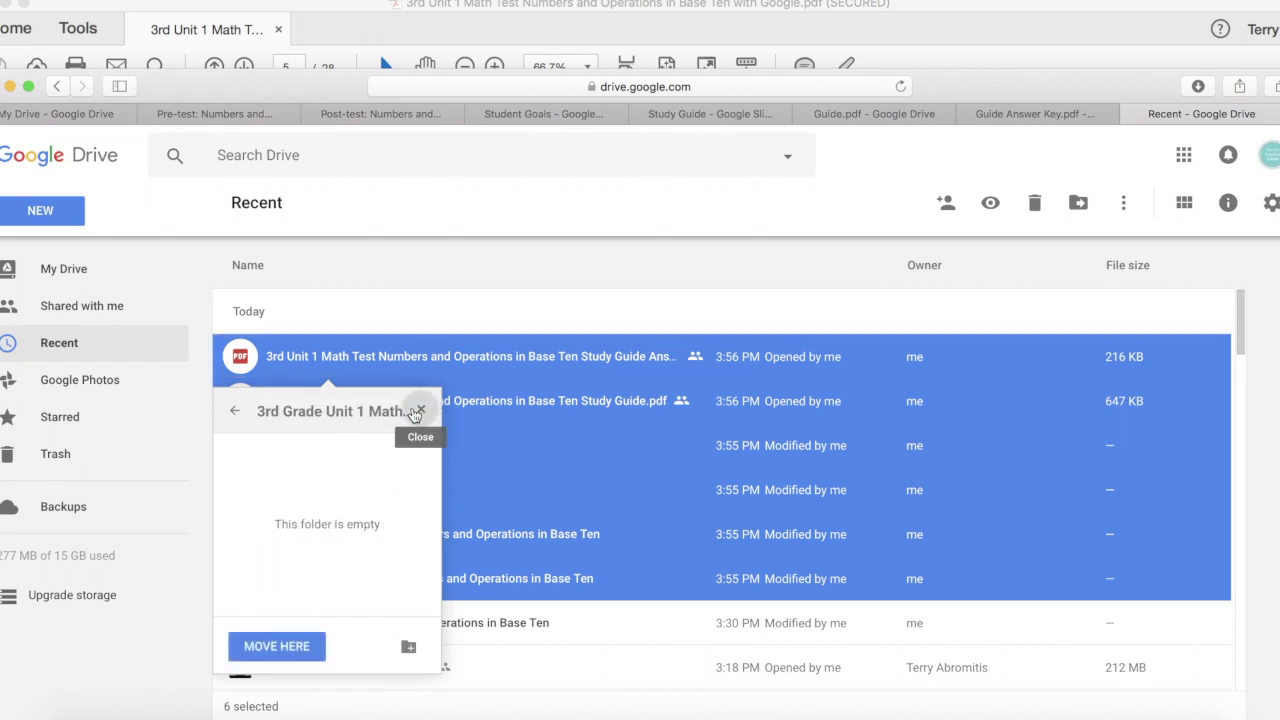
Add the six selected files to the new folder without moving them from their existing folders
click(289, 648)
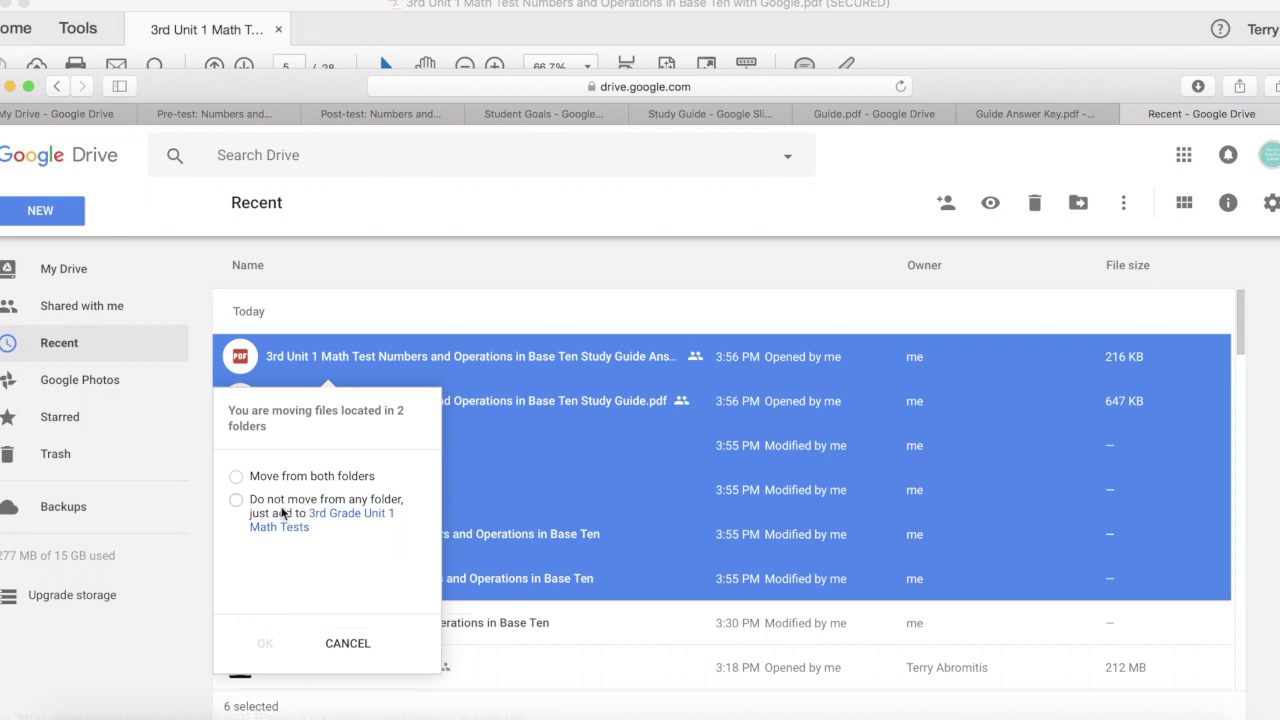
click(240, 500)
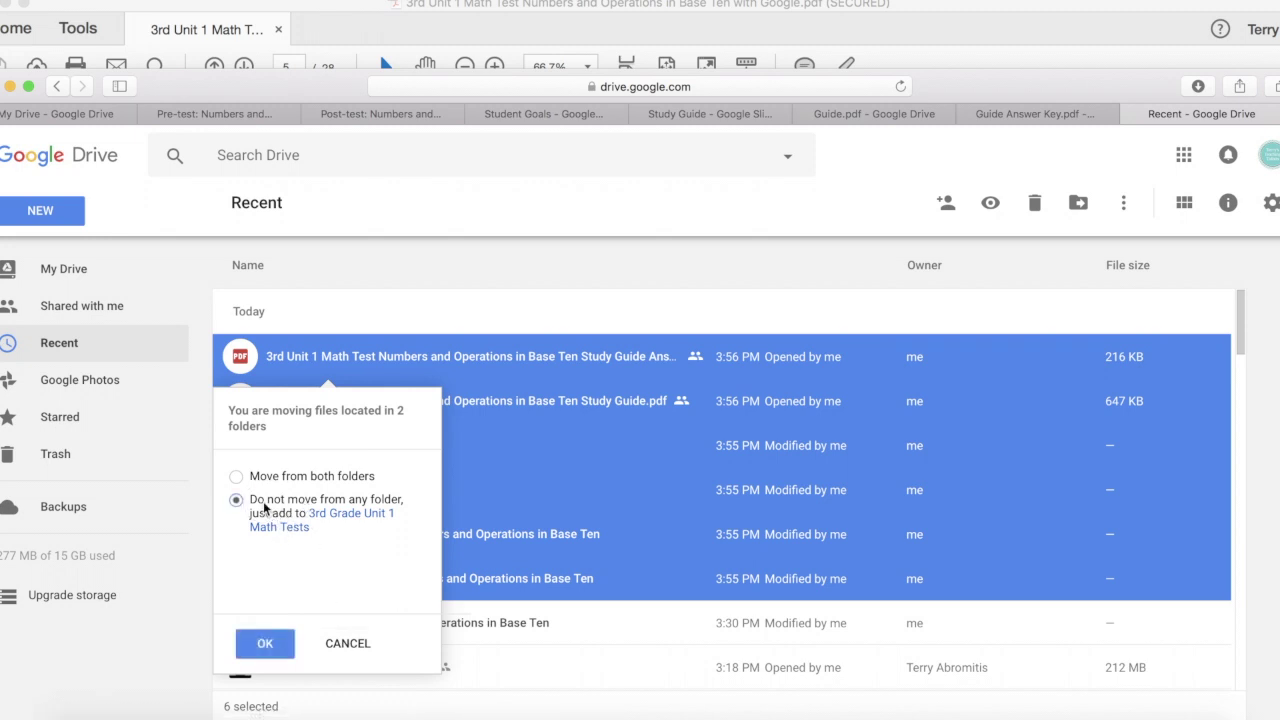
click(268, 645)
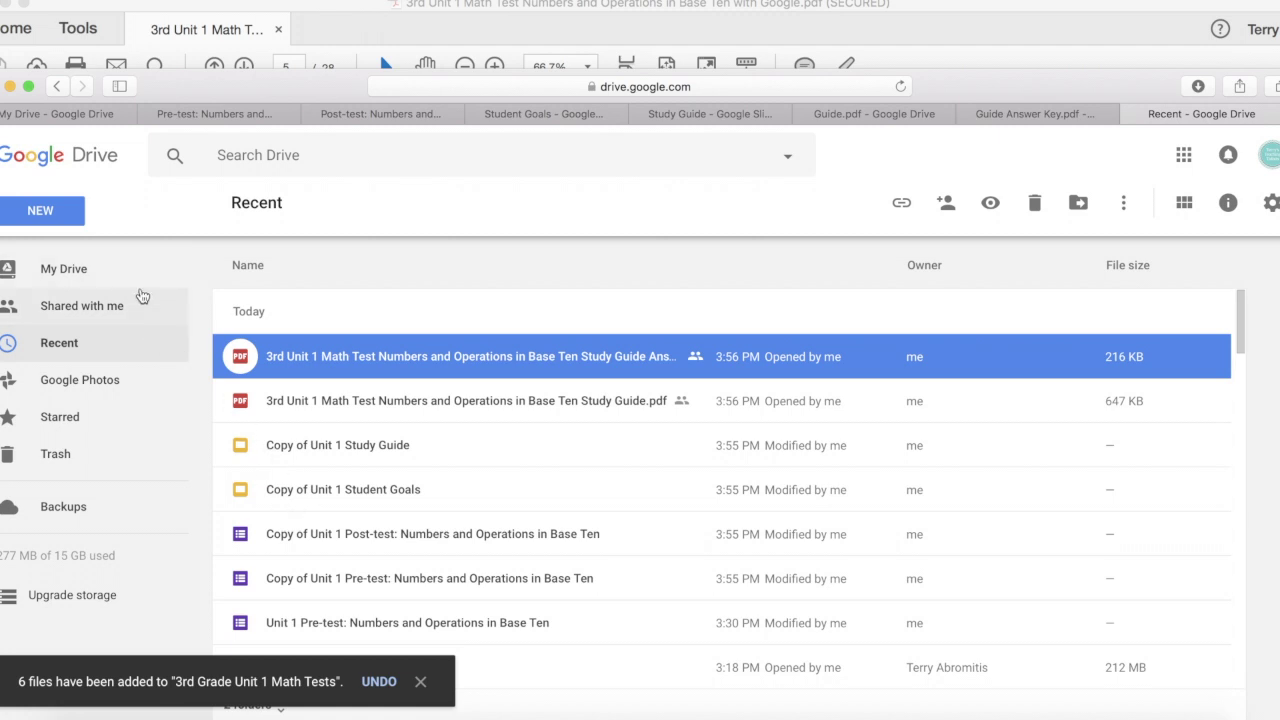
Open the 3rd Grade Unit 1 Math Tests folder in My Drive and select Copy of Unit 1 Study Guide
click(73, 272)
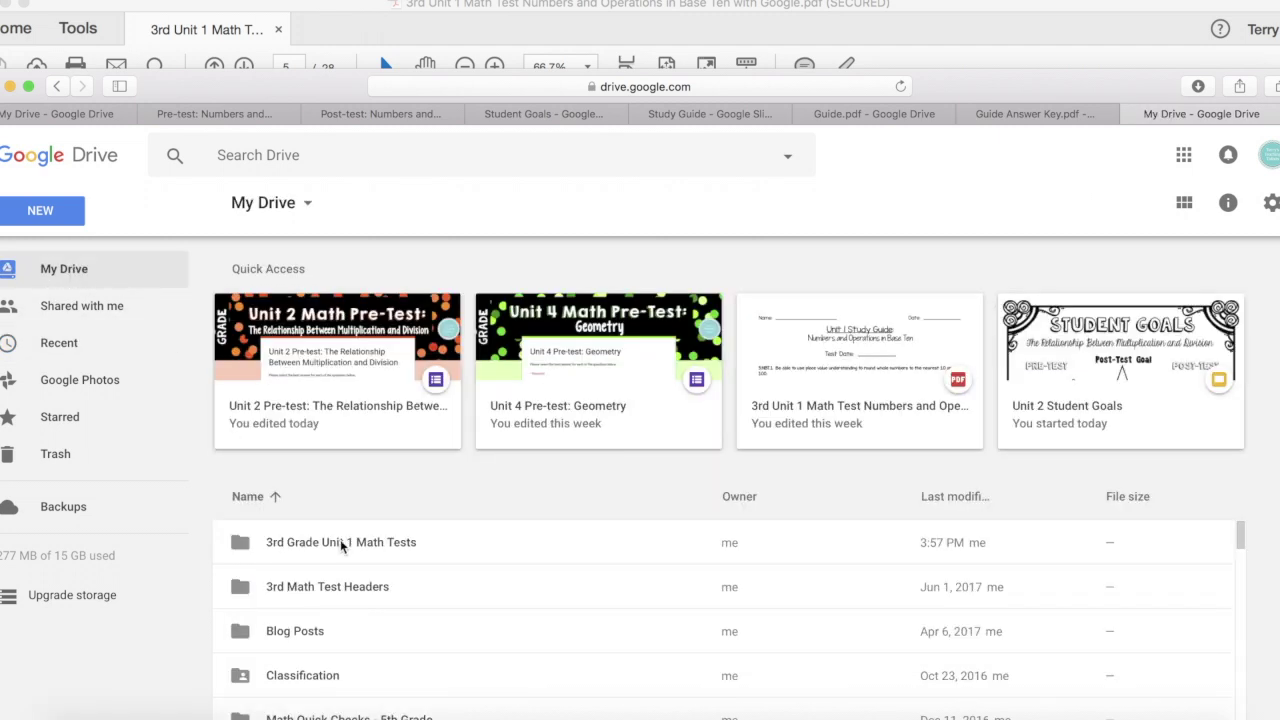
click(340, 545)
double_click(340, 543)
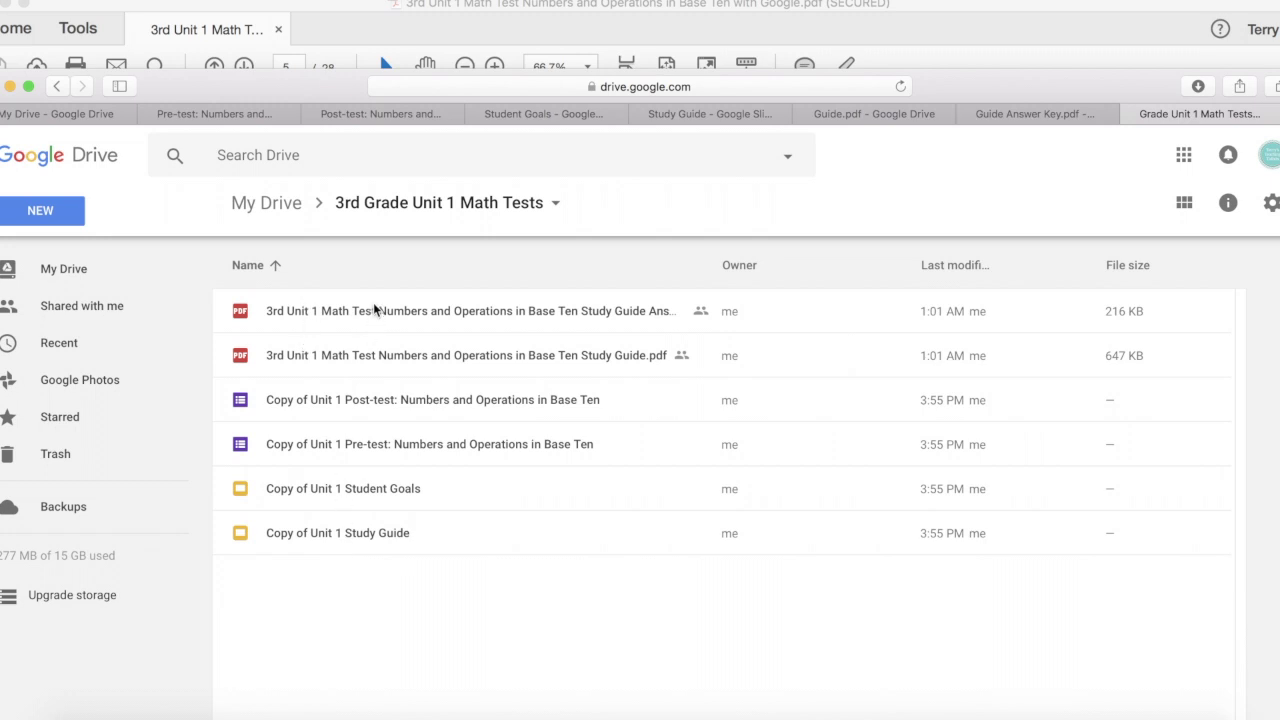
click(287, 533)
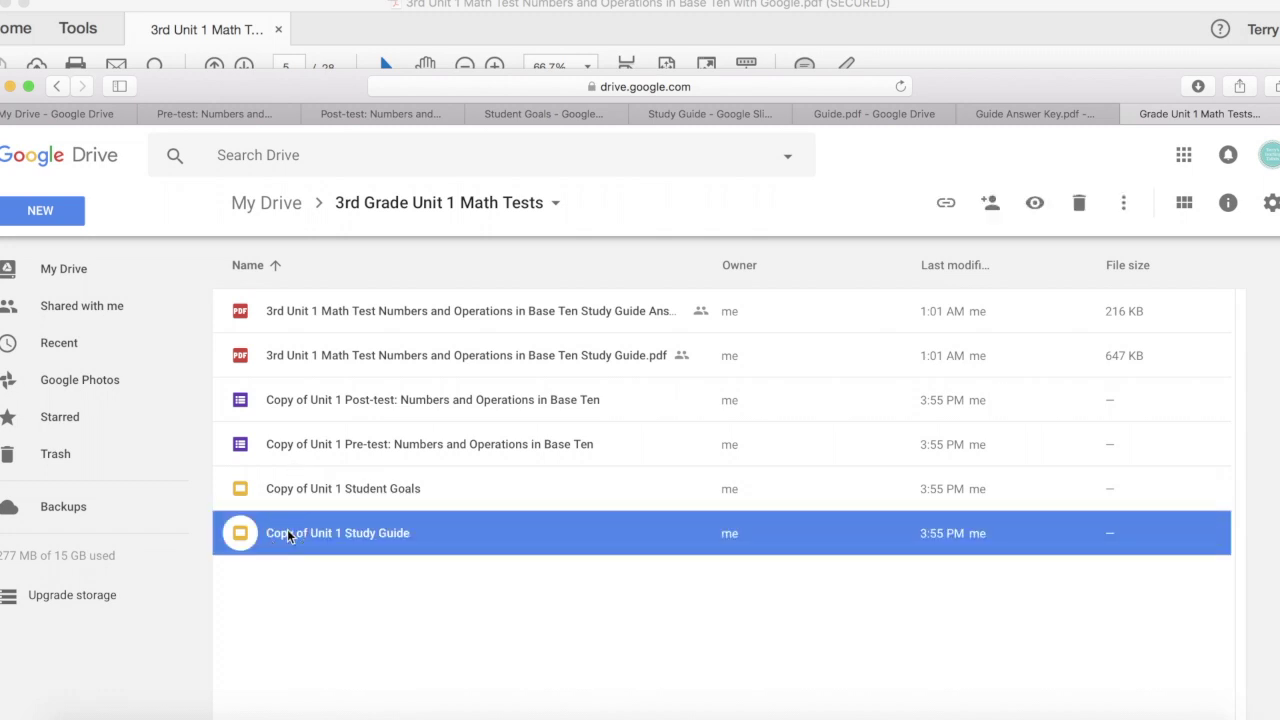
Rename Copy of Unit 1 Study Guide as "Unit 1 Study Guide"
right_click(287, 533)
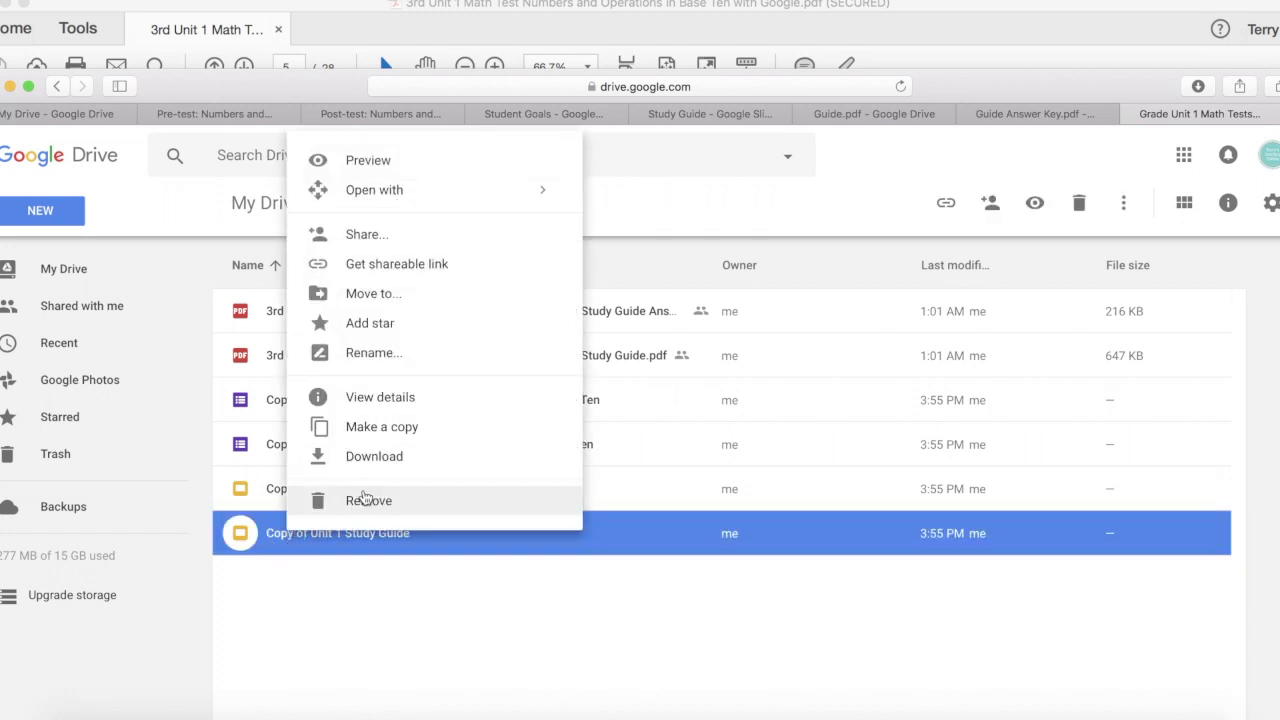
click(363, 353)
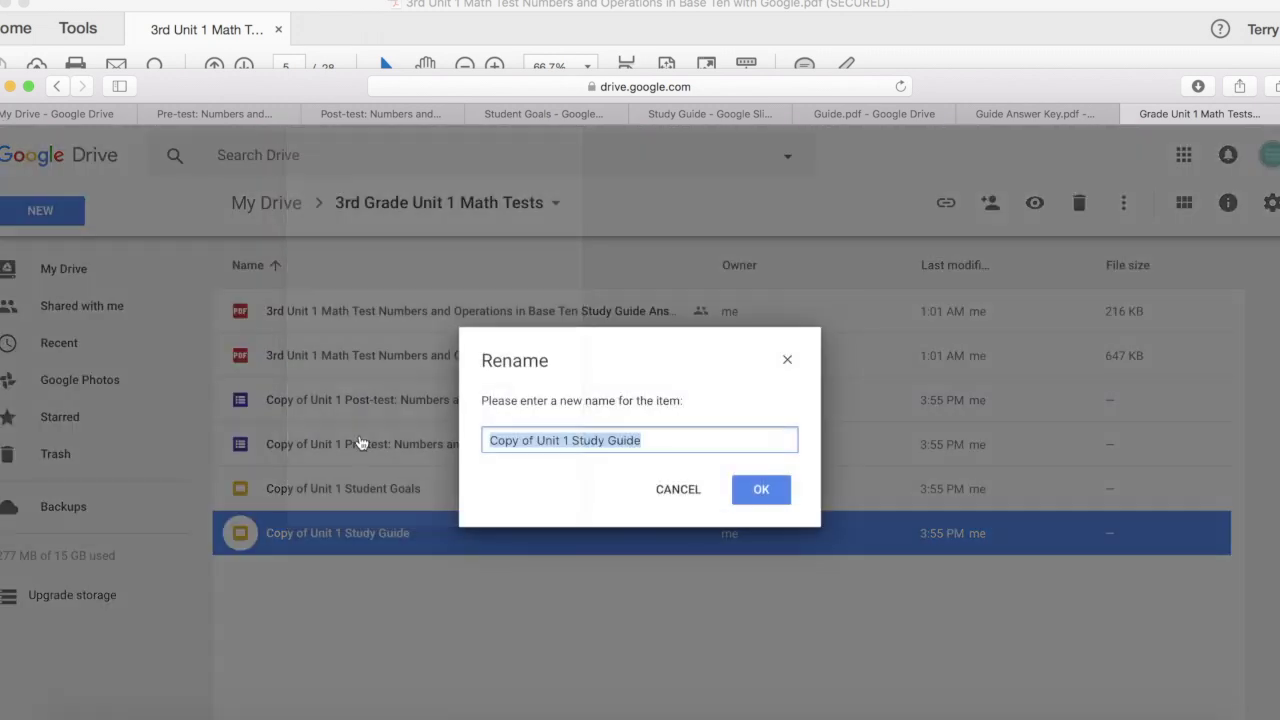
click(540, 440)
drag(538, 440, 447, 430)
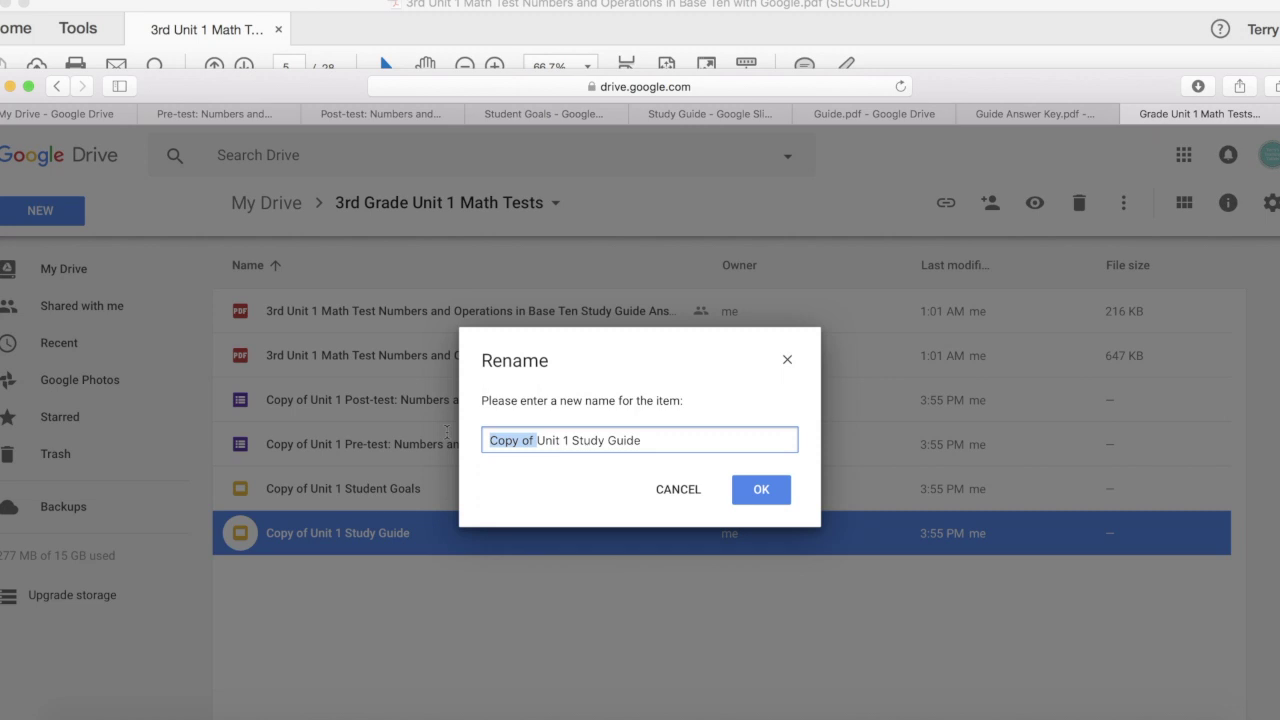
key(BackSpace)
click(754, 490)
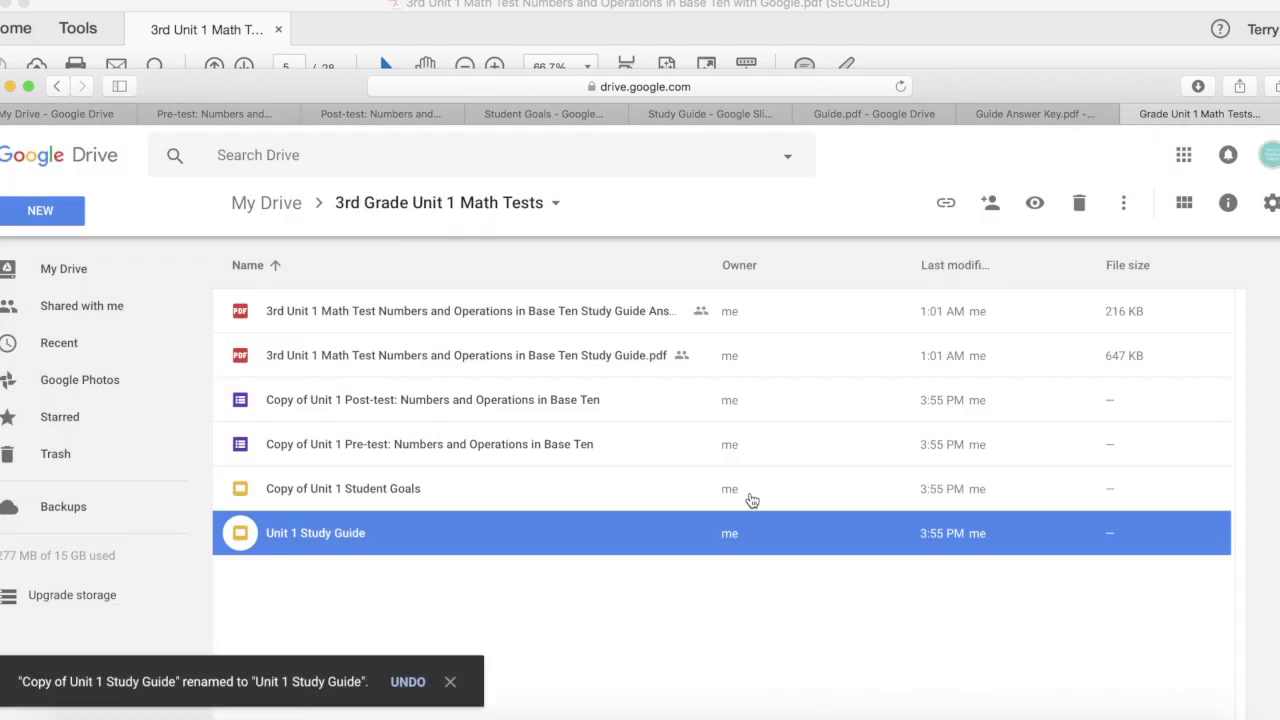
Rename Copy of Unit 1 Student Goals as "Unit 1 Student Goals"
click(337, 487)
right_click(337, 486)
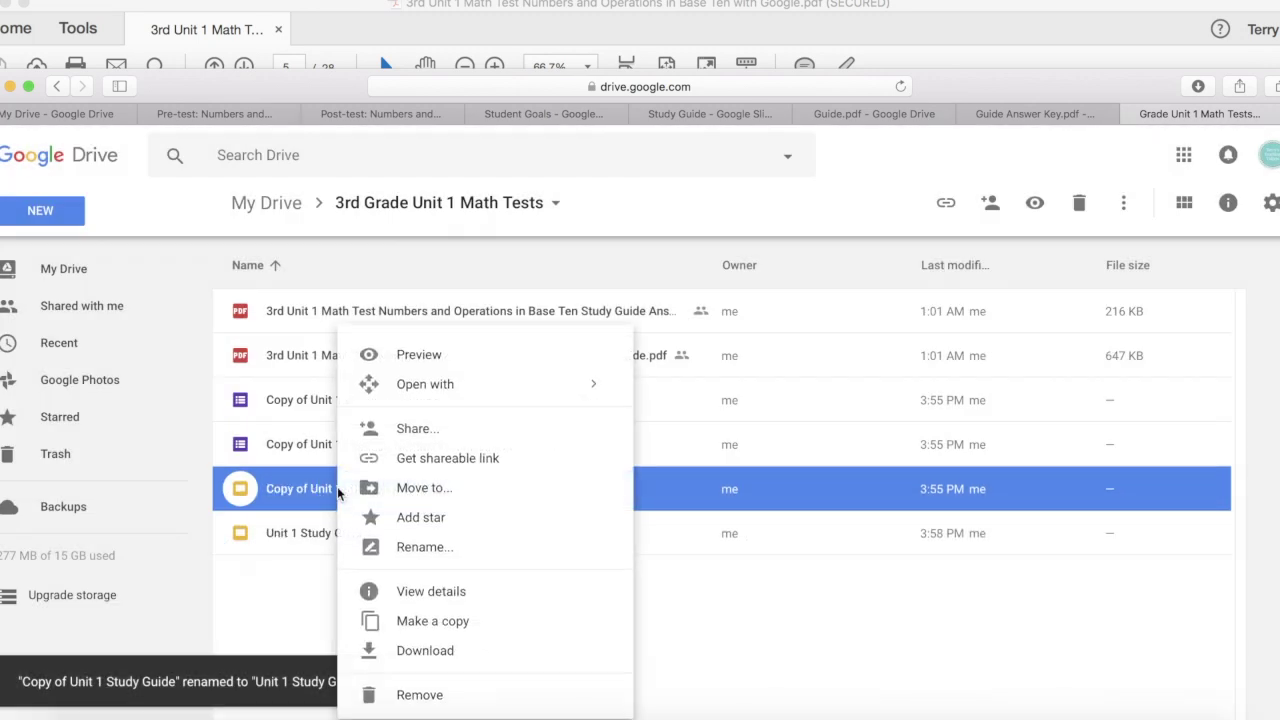
click(433, 549)
click(530, 440)
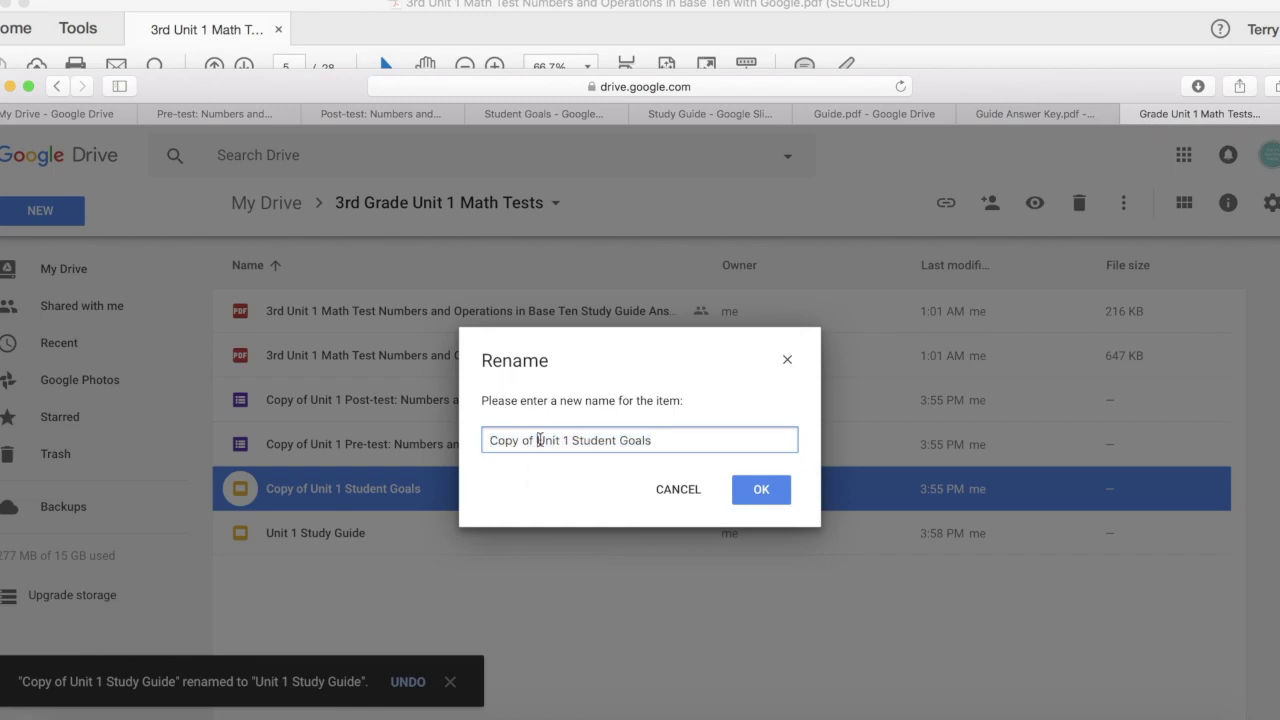
key(BackSpace)
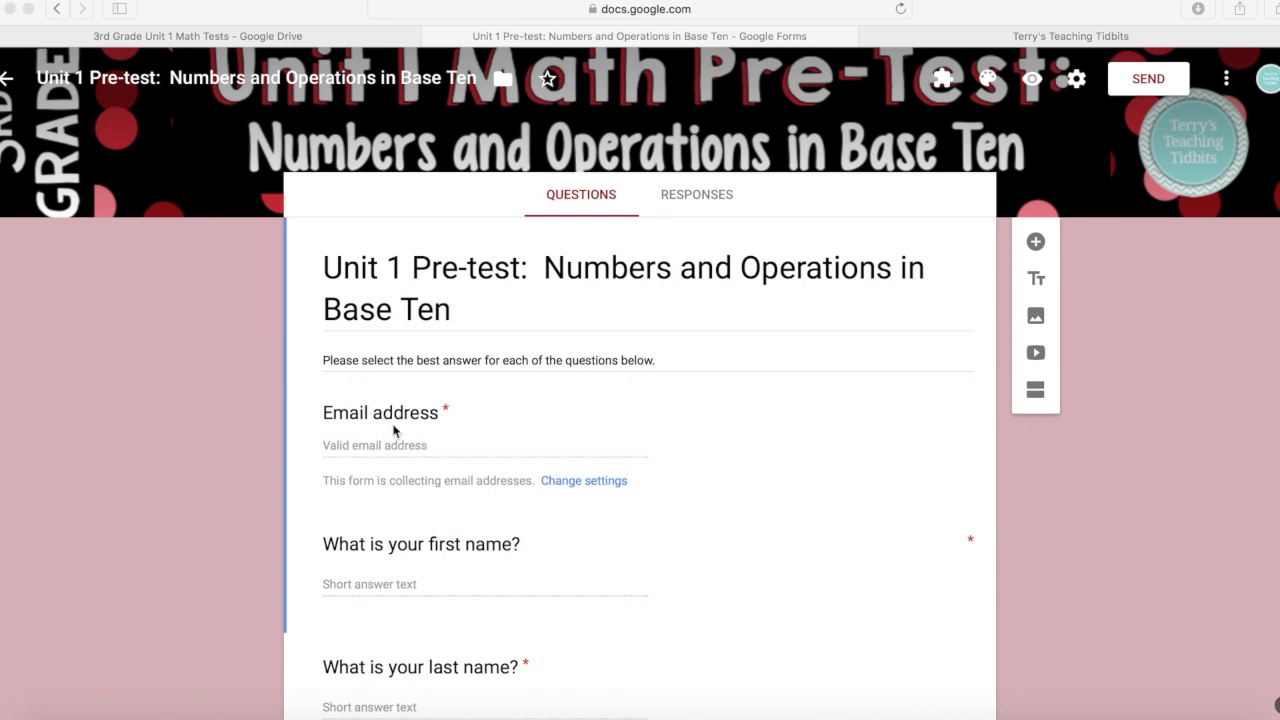
Examine the Unit 1 Pre-test form's email and name fields and its multiple-choice questions
scroll(394, 430, down, 1)
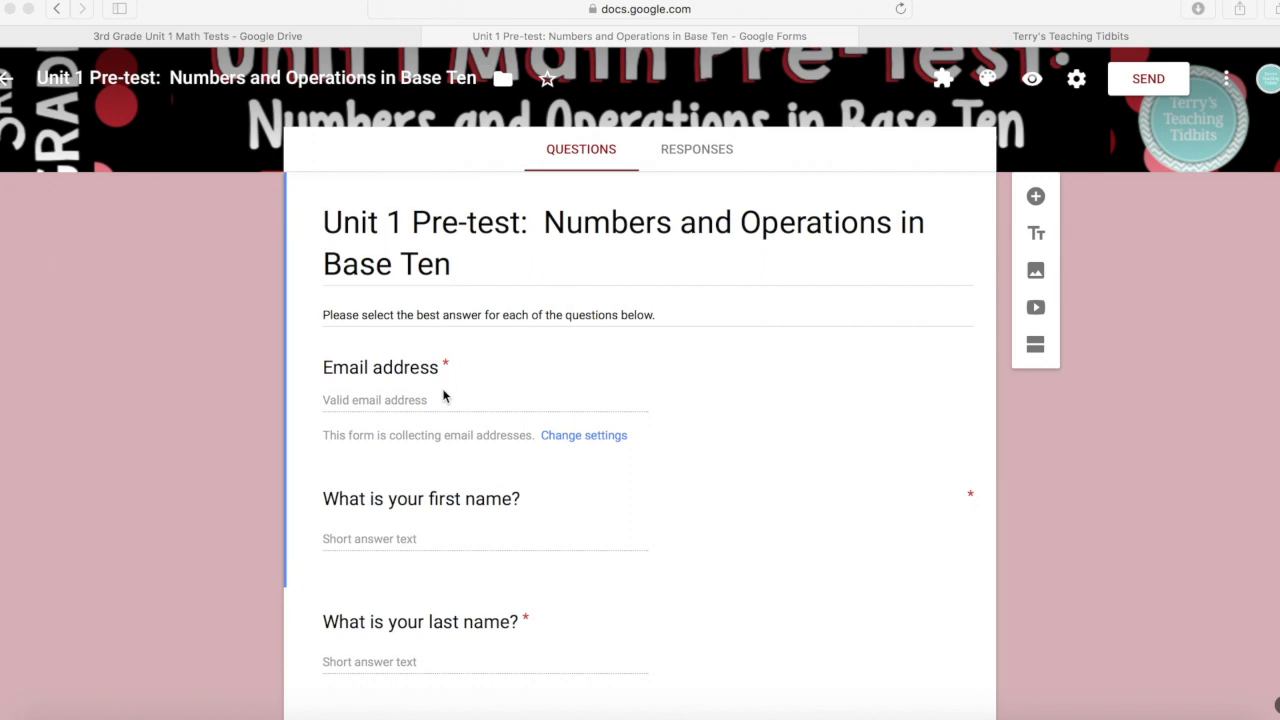
click(434, 500)
scroll(443, 553, down, 2)
click(437, 564)
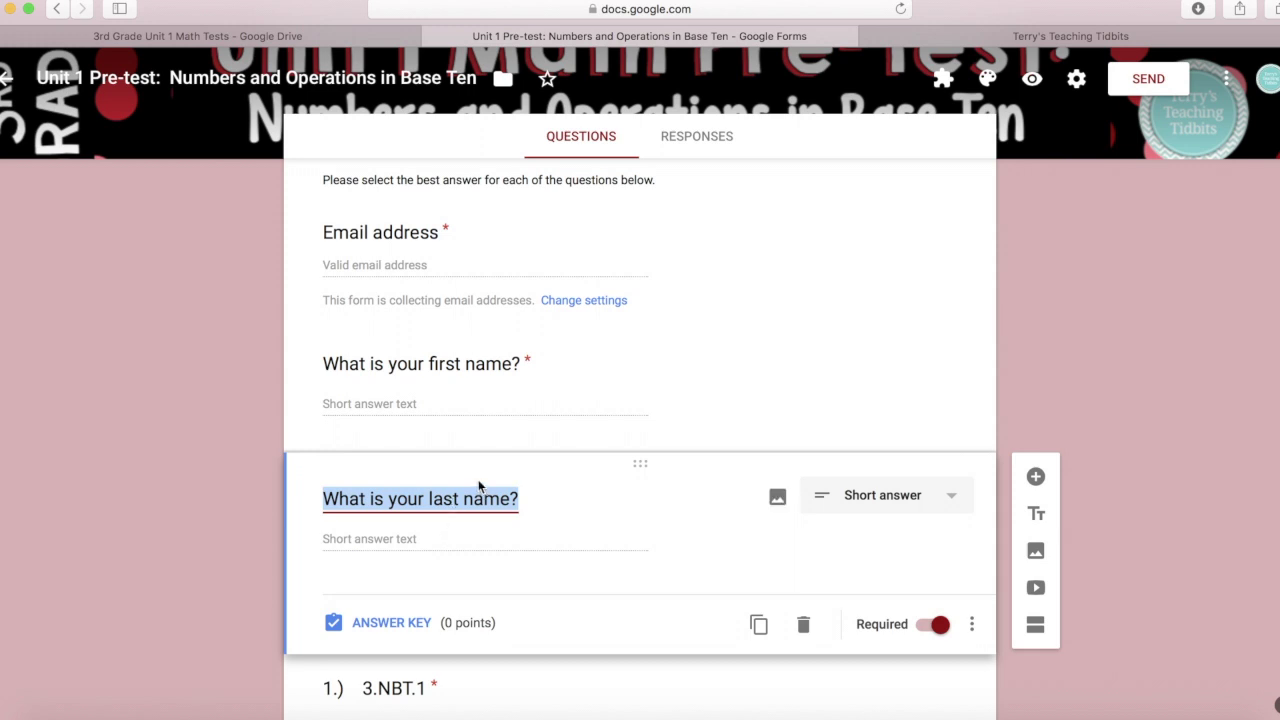
scroll(470, 495, down, 5)
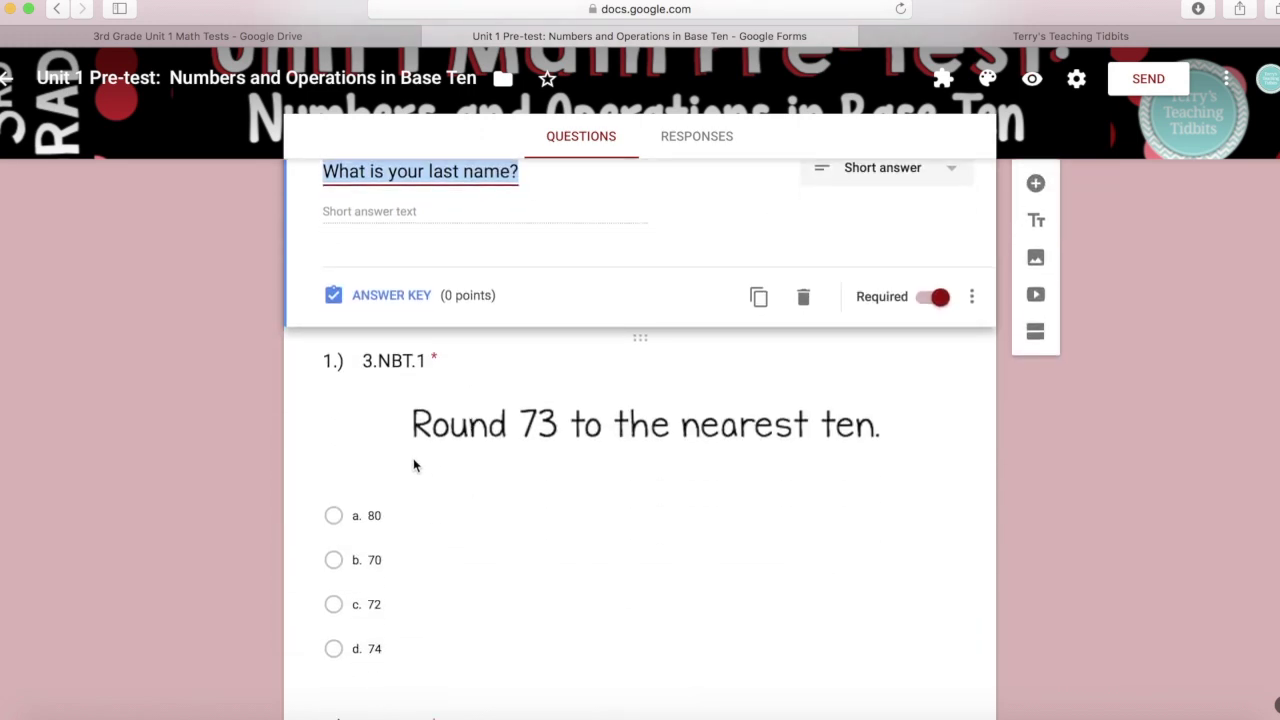
scroll(420, 508, down, 2)
scroll(408, 457, down, 1)
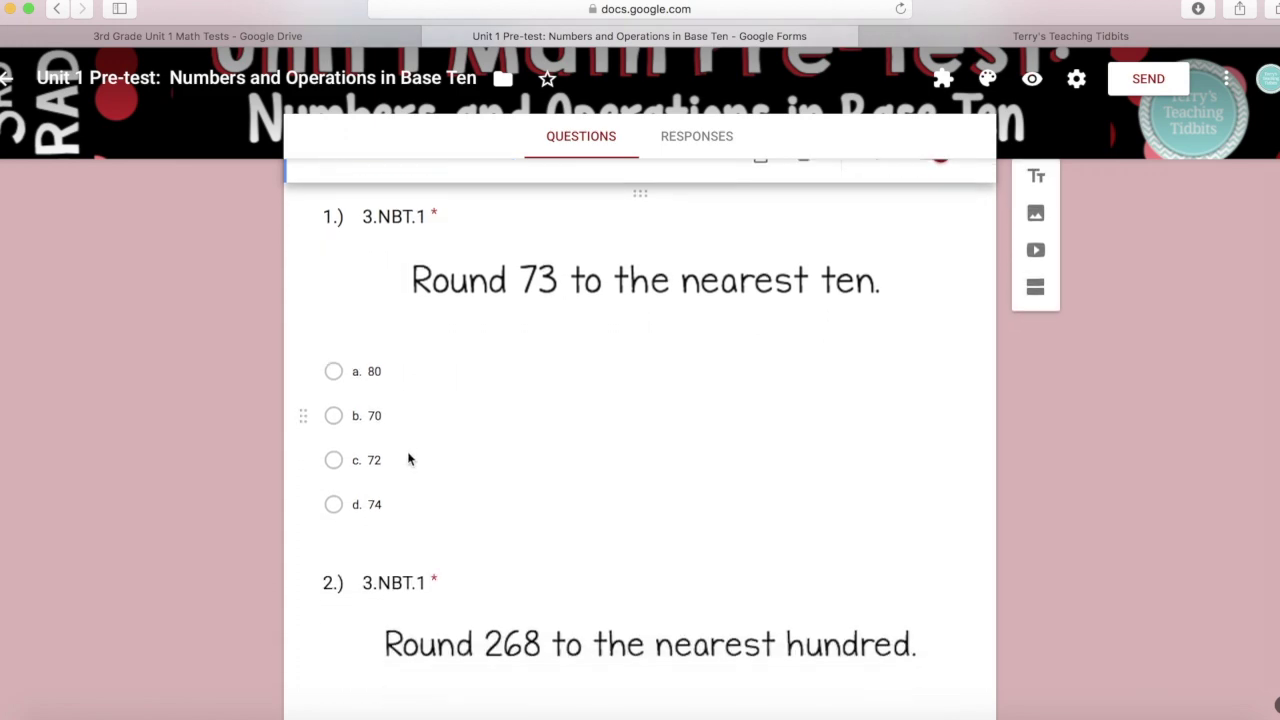
scroll(406, 411, down, 12)
scroll(406, 411, down, 20)
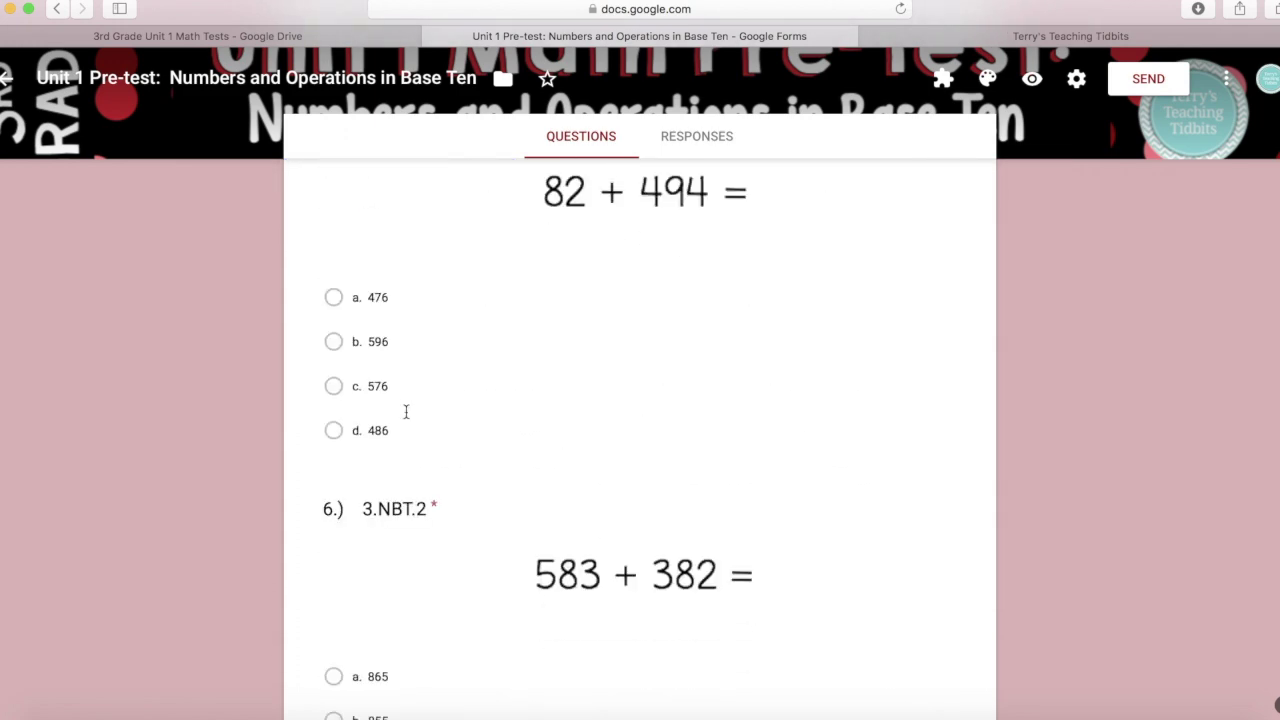
scroll(408, 416, up, 20)
scroll(407, 418, up, 15)
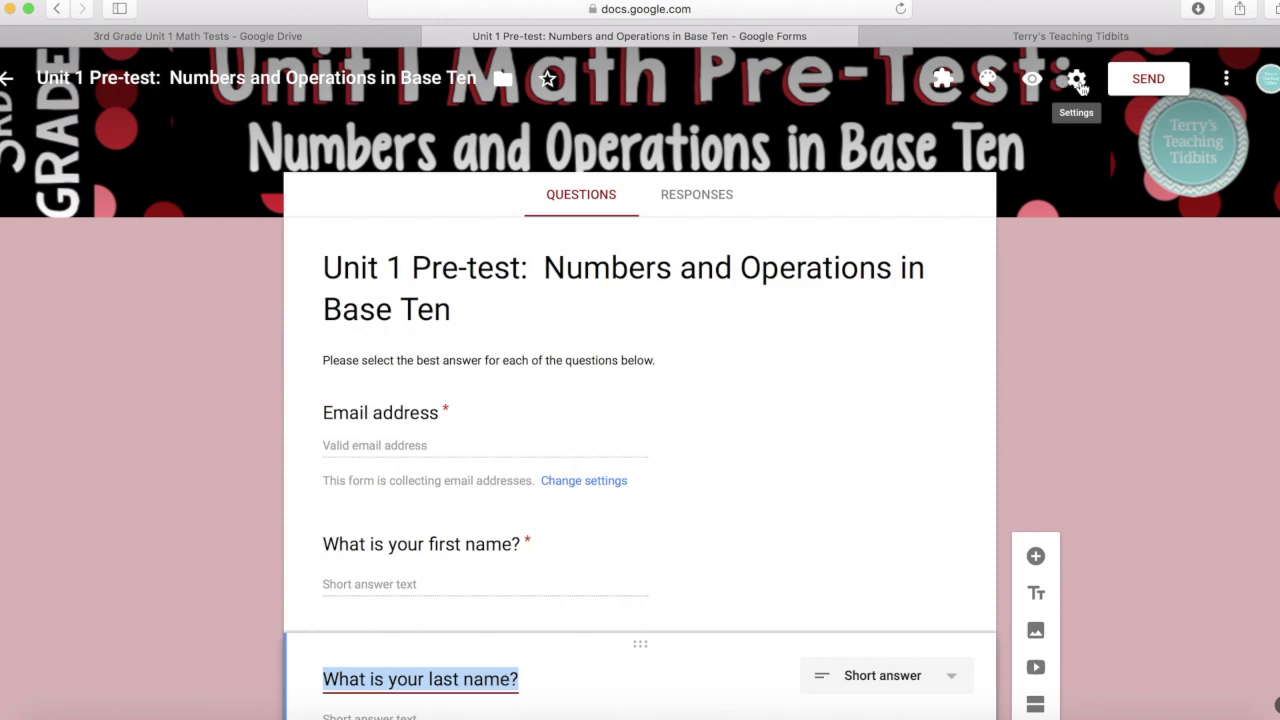
Review the form's general, presentation and quiz settings, switching email address collection off and back on, and save them
click(1078, 82)
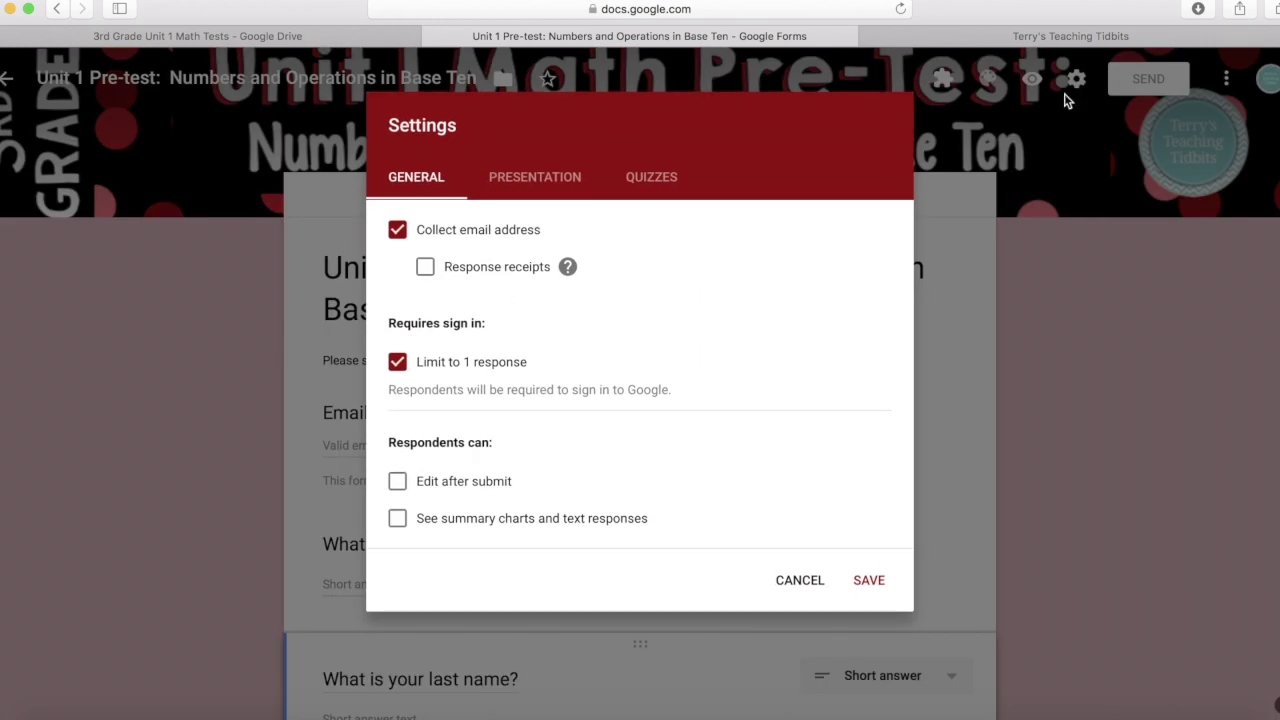
click(398, 231)
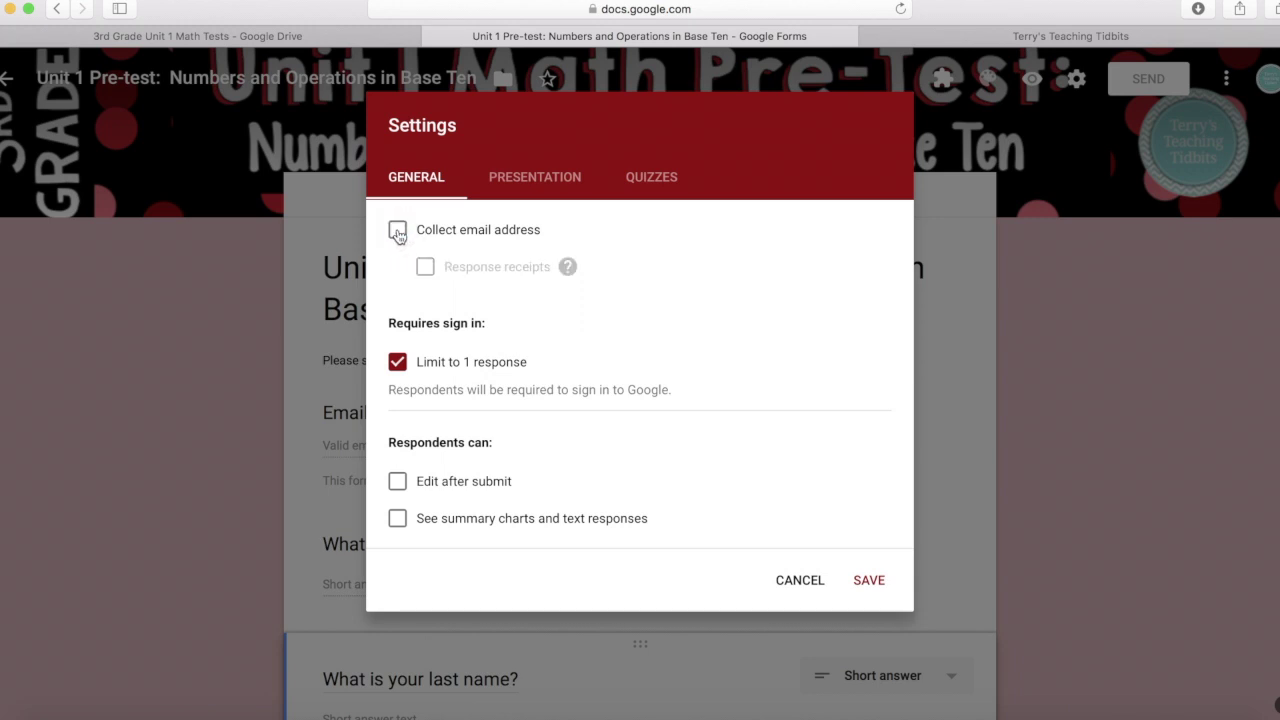
click(398, 232)
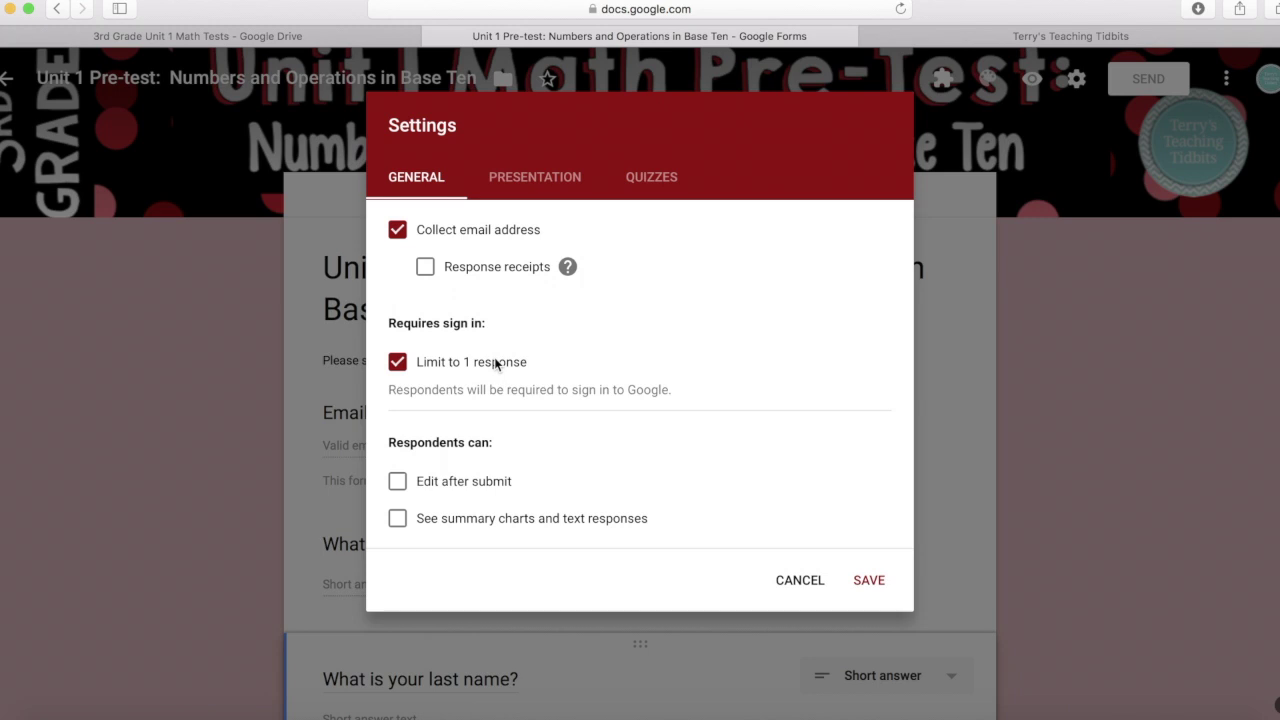
click(558, 178)
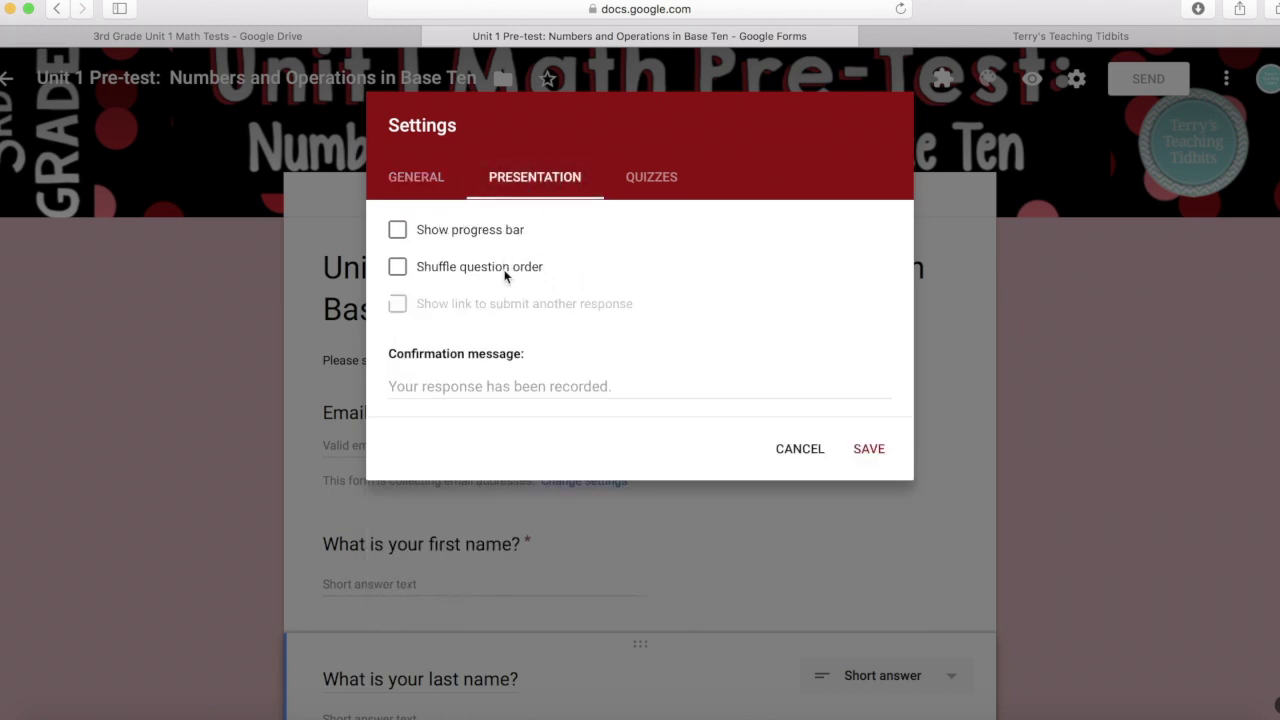
click(666, 179)
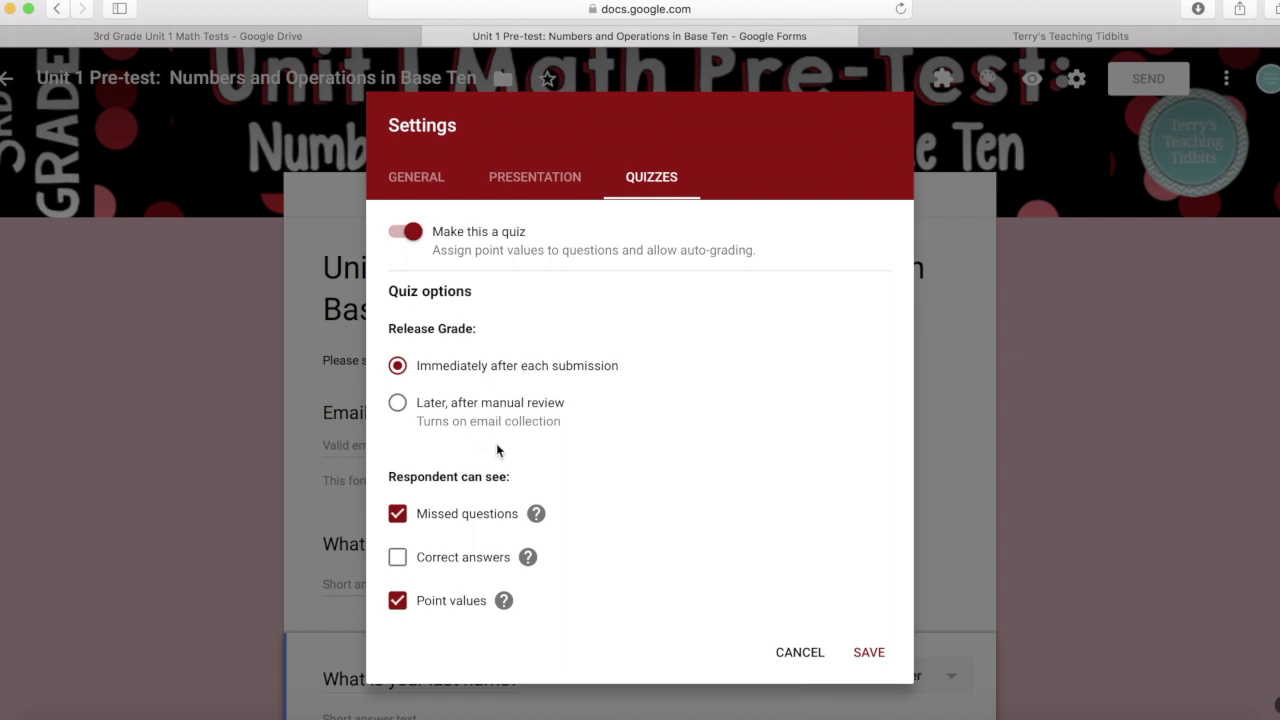
click(868, 655)
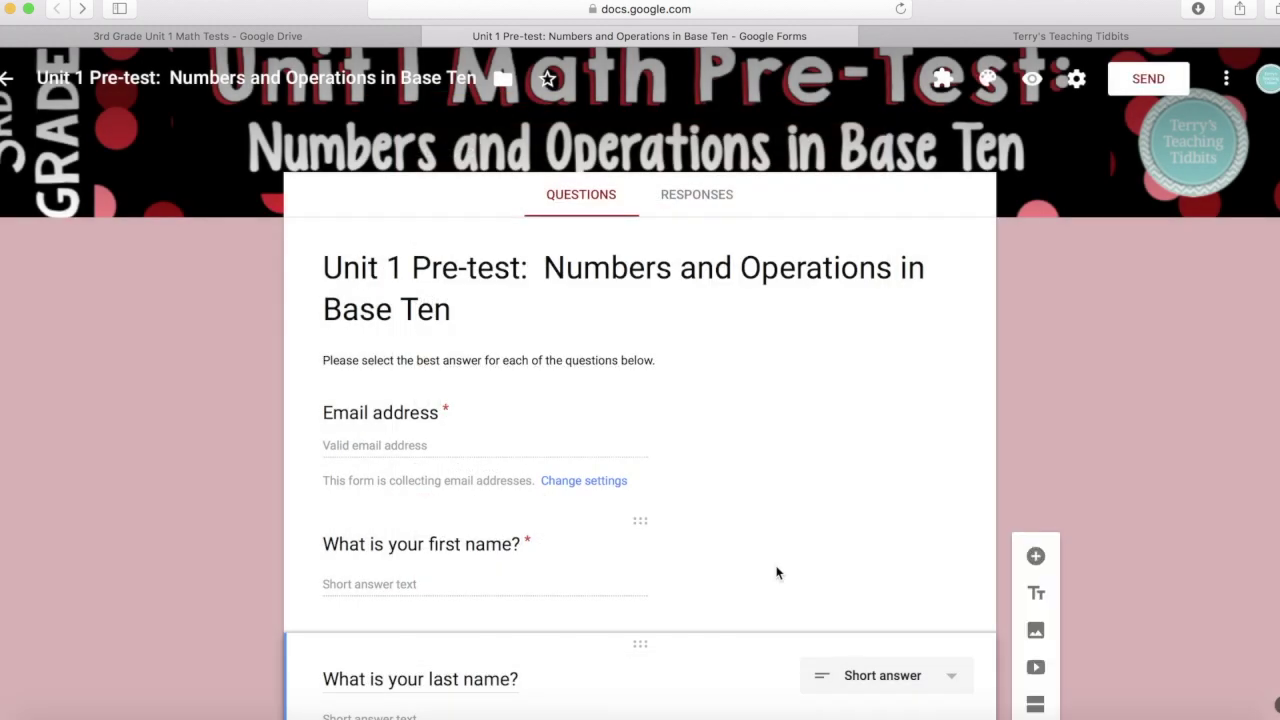
Link the pre-test form's responses to a new spreadsheet and open that spreadsheet
scroll(777, 571, down, 3)
scroll(777, 571, down, 3)
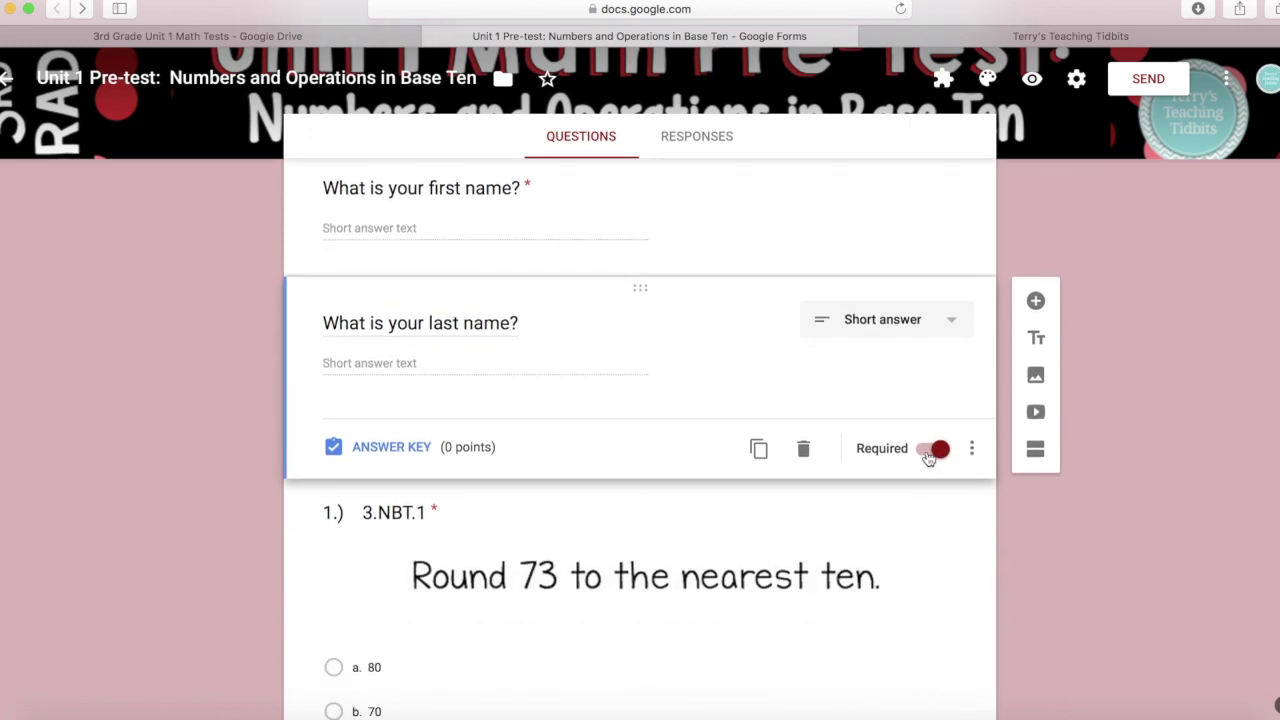
scroll(900, 515, down, 3)
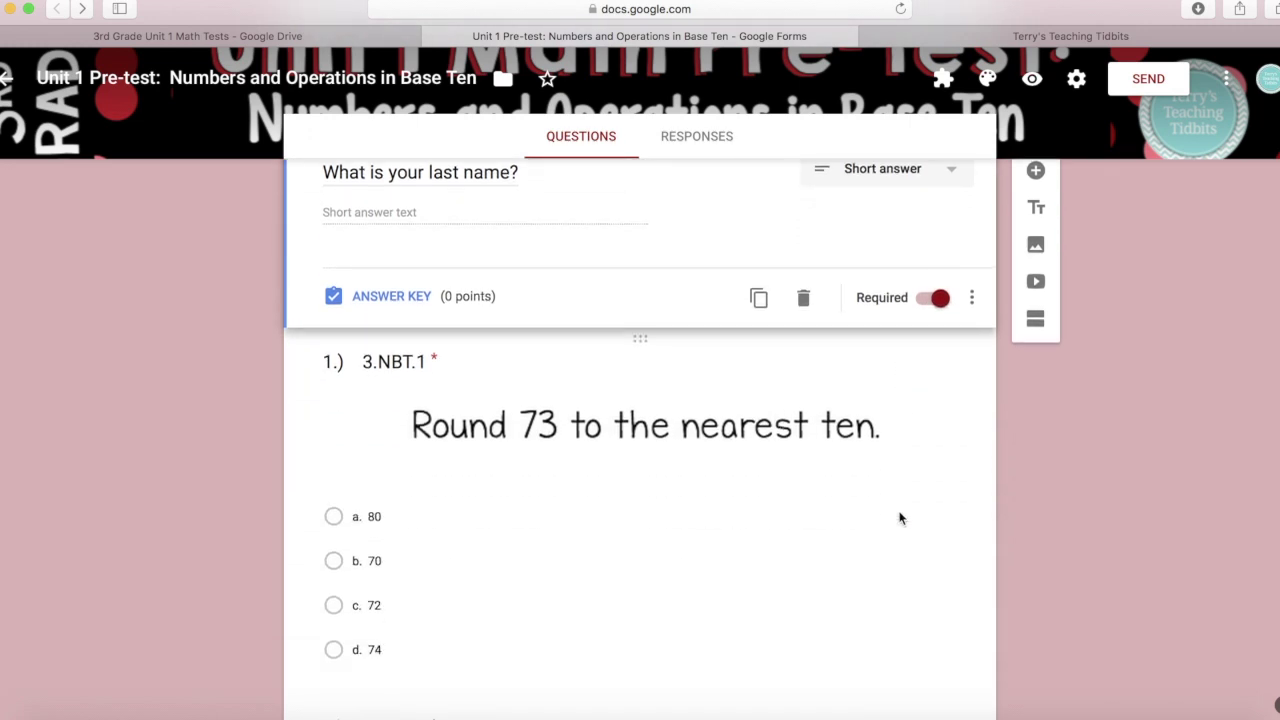
scroll(899, 512, up, 5)
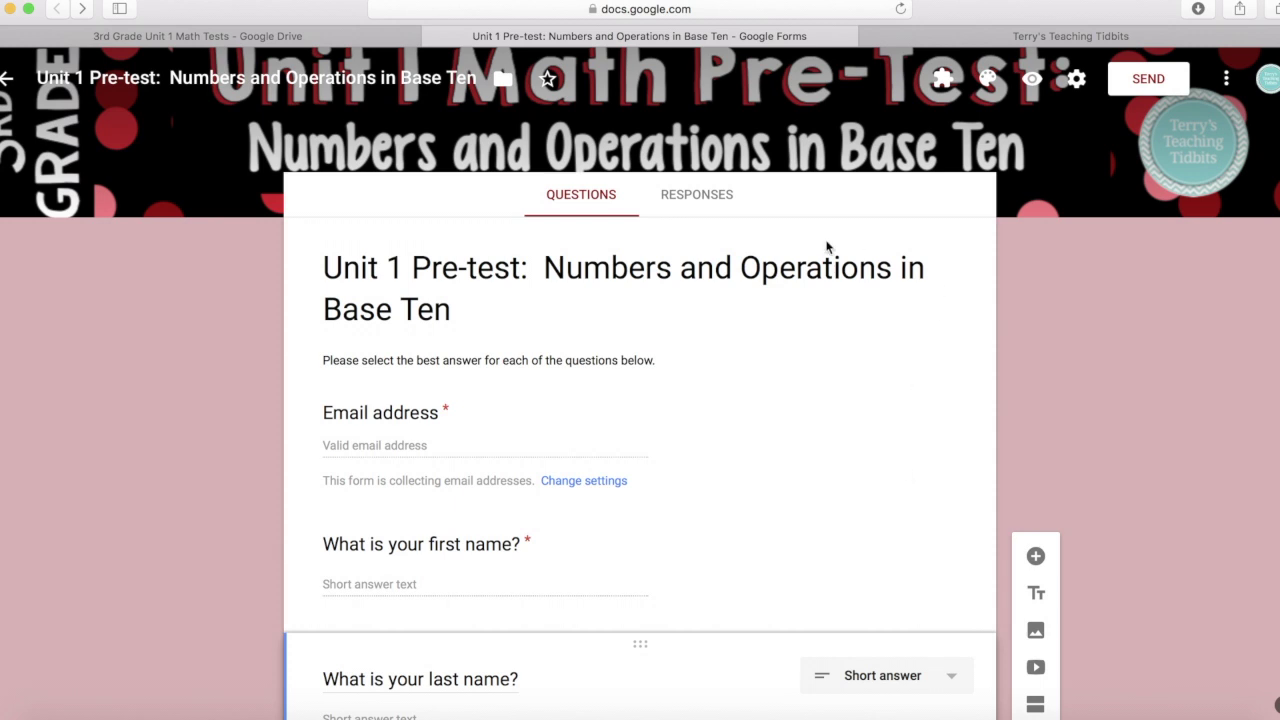
click(695, 196)
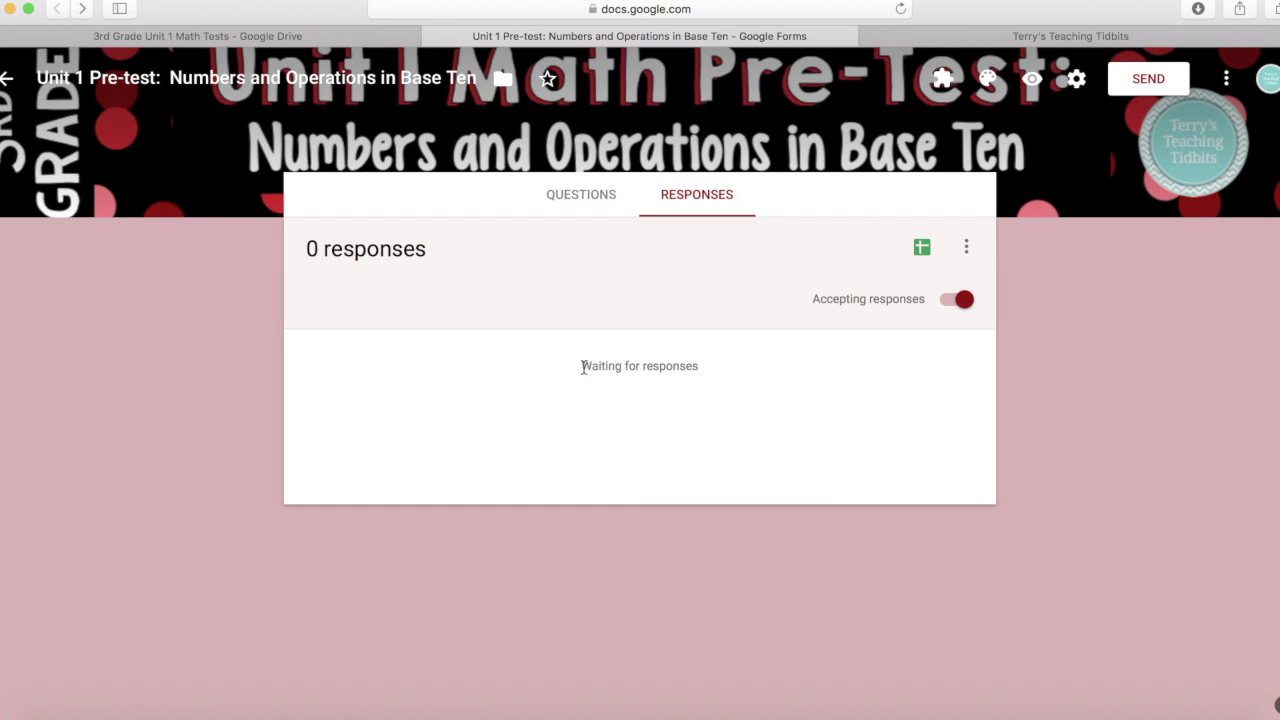
click(922, 249)
click(922, 250)
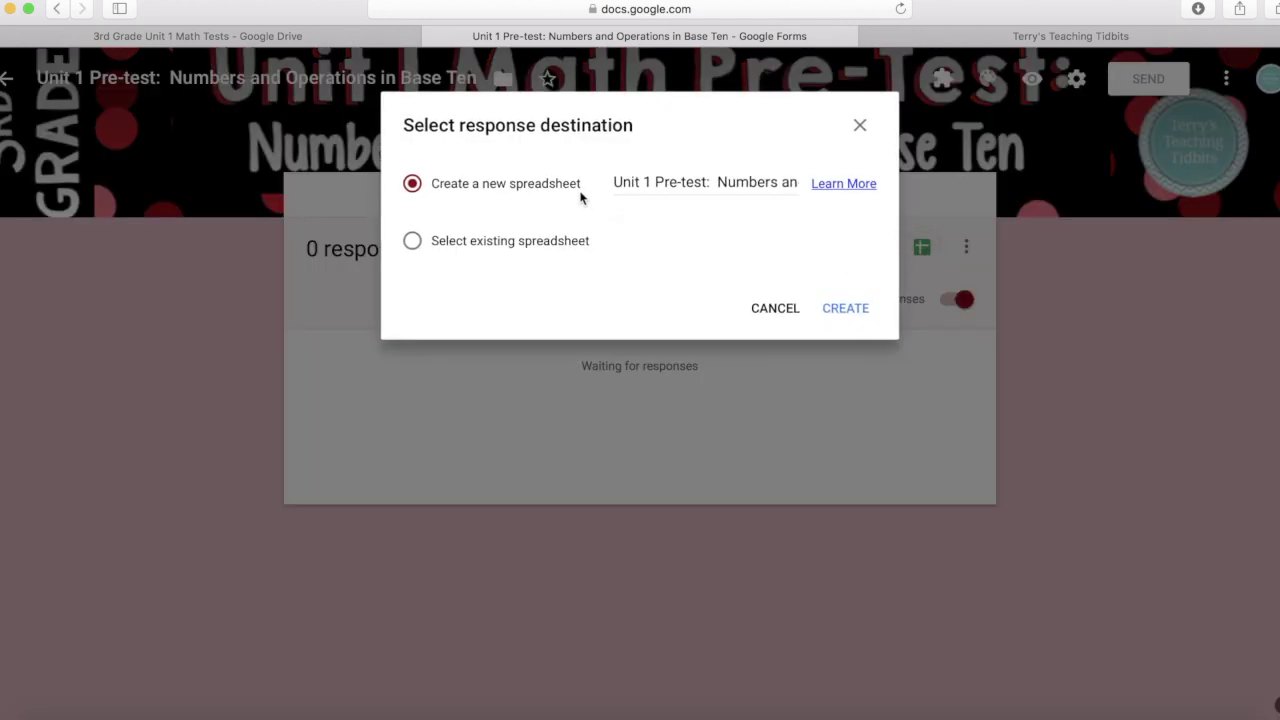
click(845, 308)
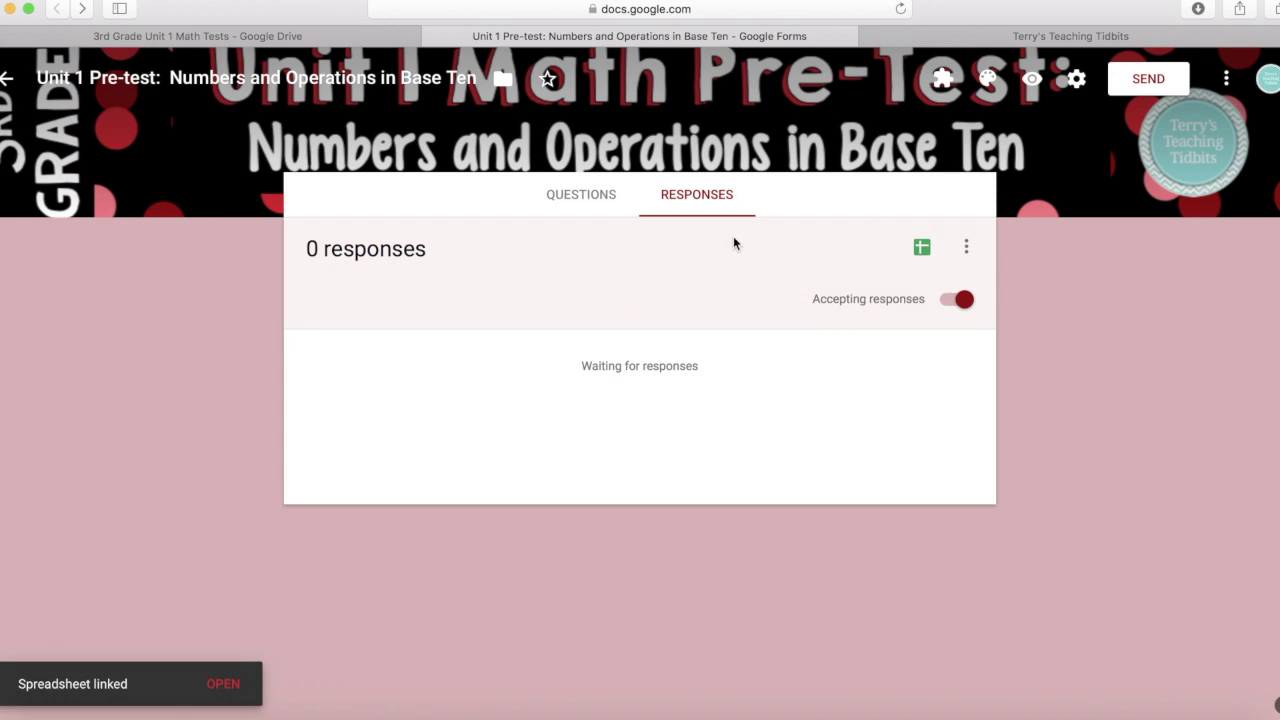
click(922, 247)
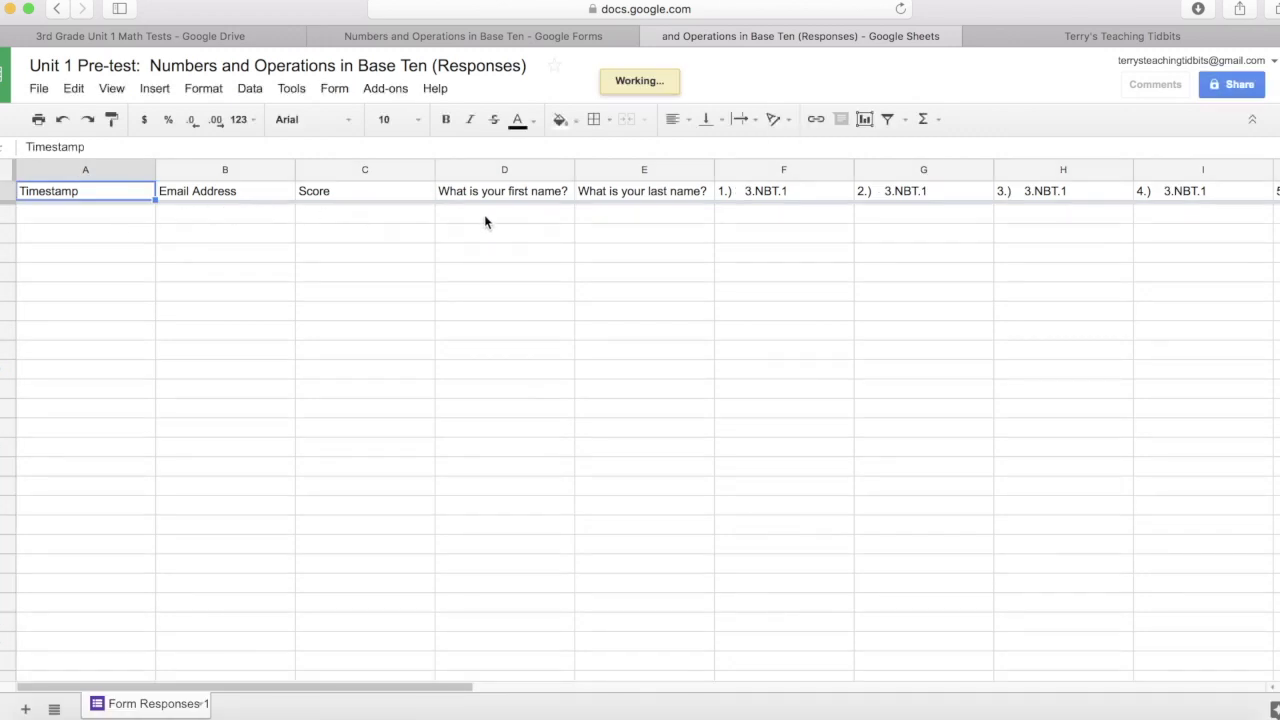
click(769, 216)
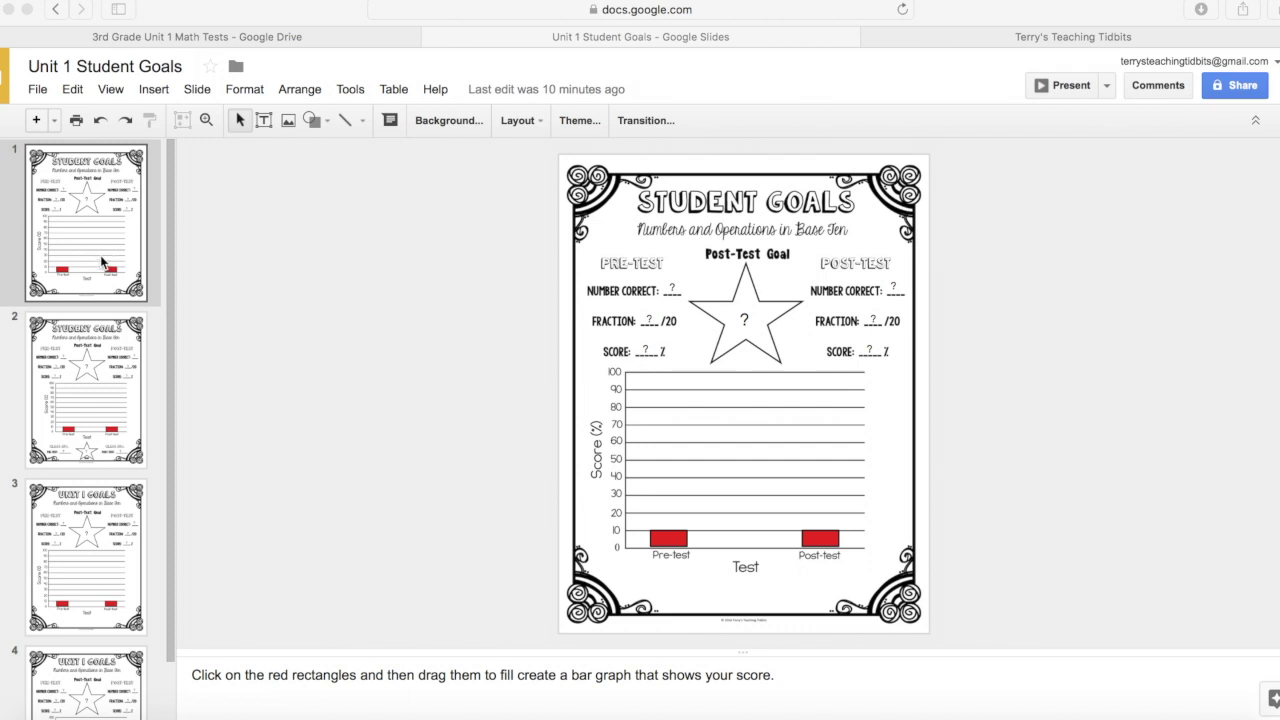
Compare the Student Goals page on slide 1 with the Unit 1 Goals page on slide 3 of the Student Goals presentation
scroll(89, 440, down, 2)
scroll(88, 445, up, 2)
click(90, 230)
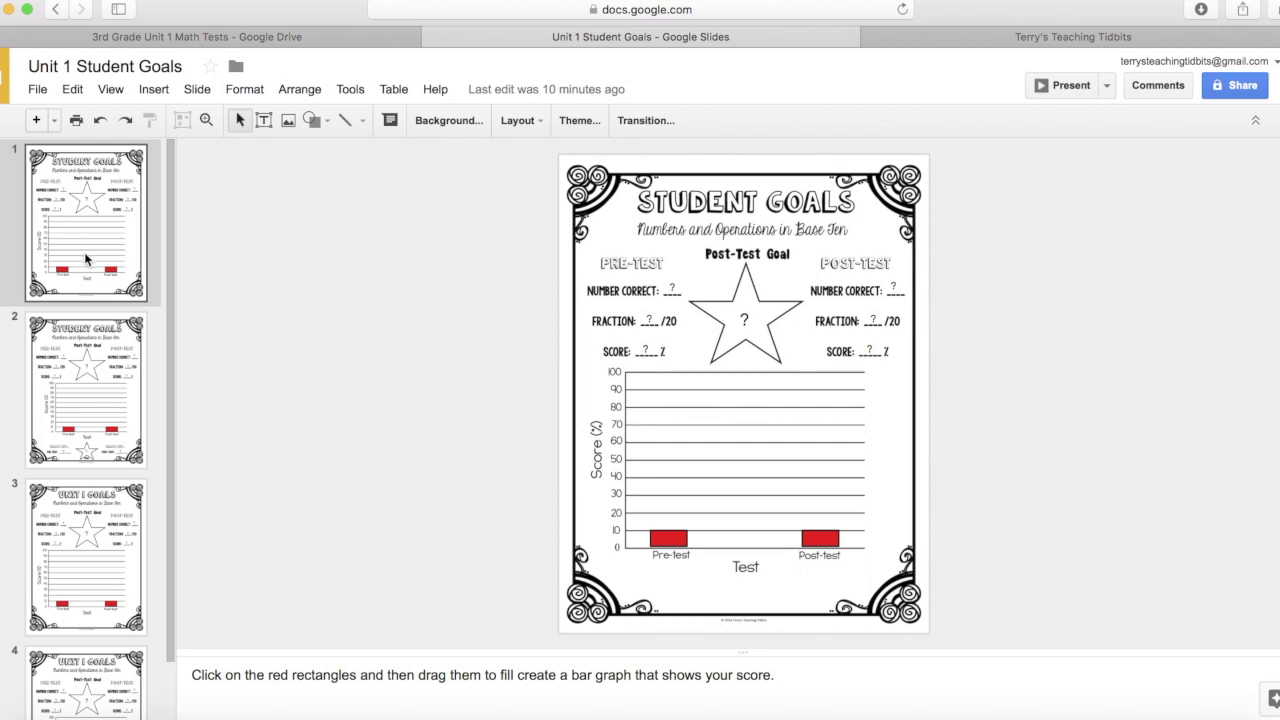
click(77, 529)
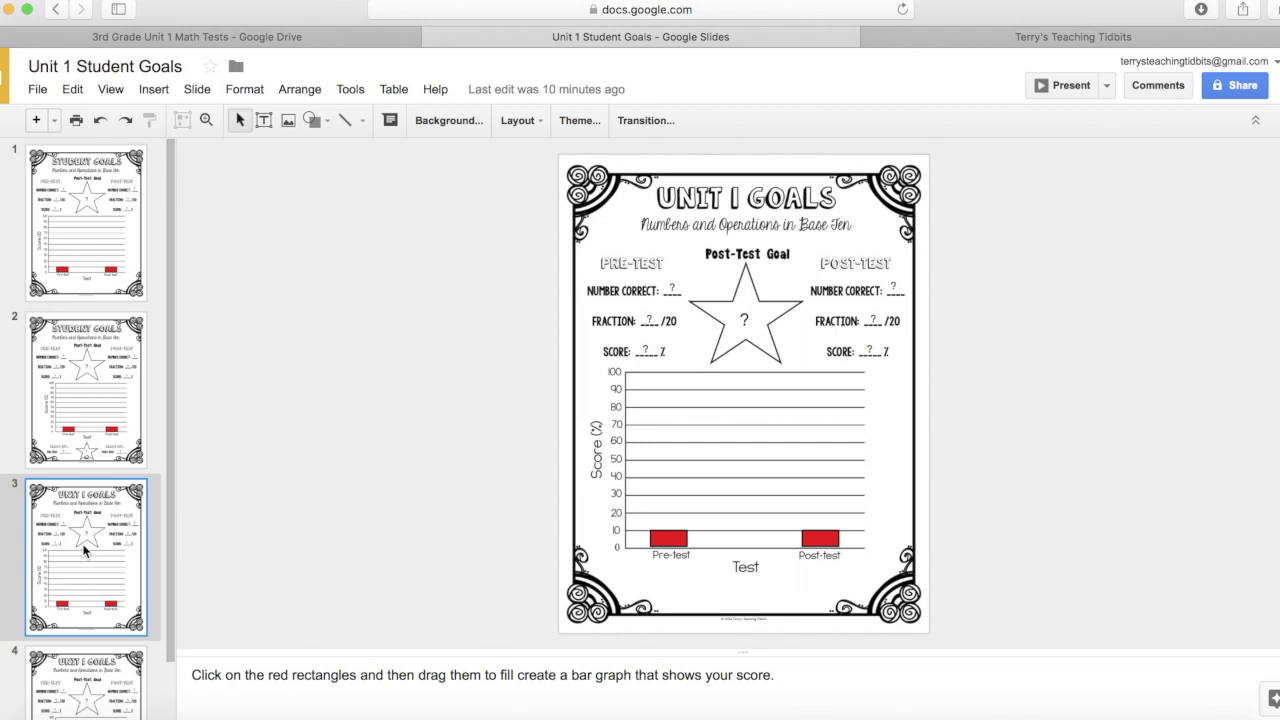
click(85, 268)
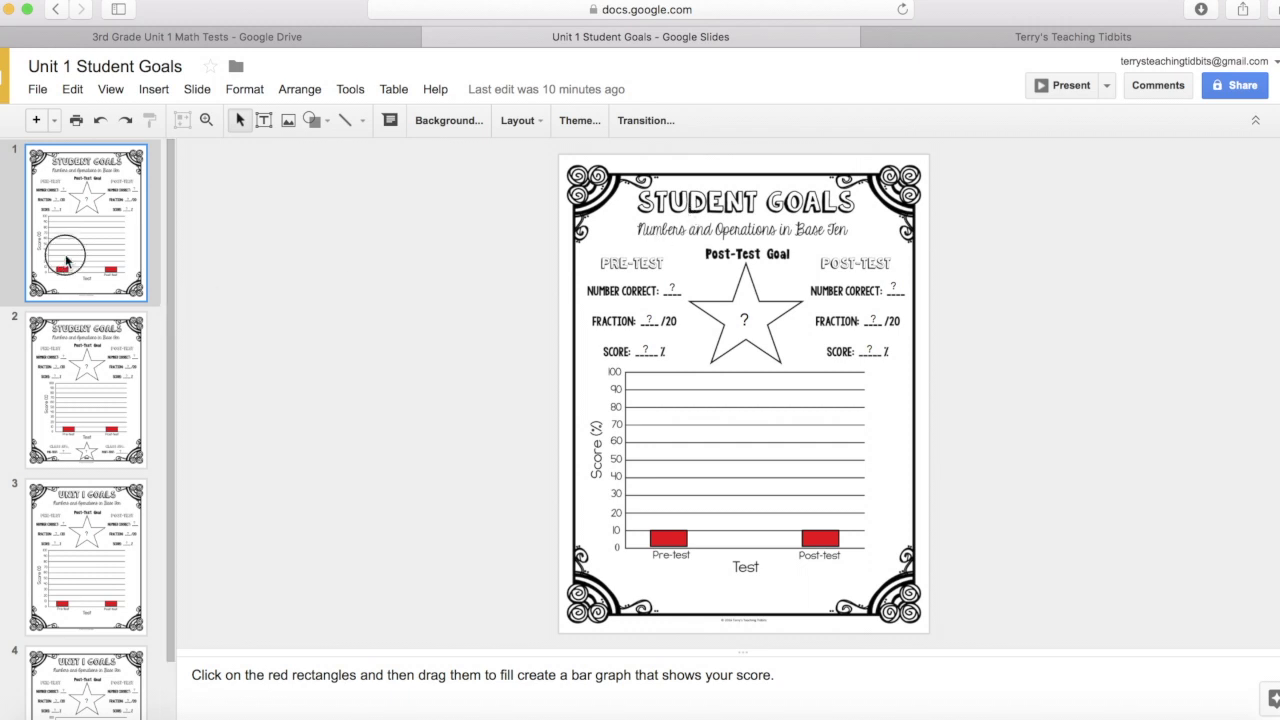
Delete slides 2 to 4, keeping only the first Student Goals slide
click(72, 404)
scroll(72, 404, down, 2)
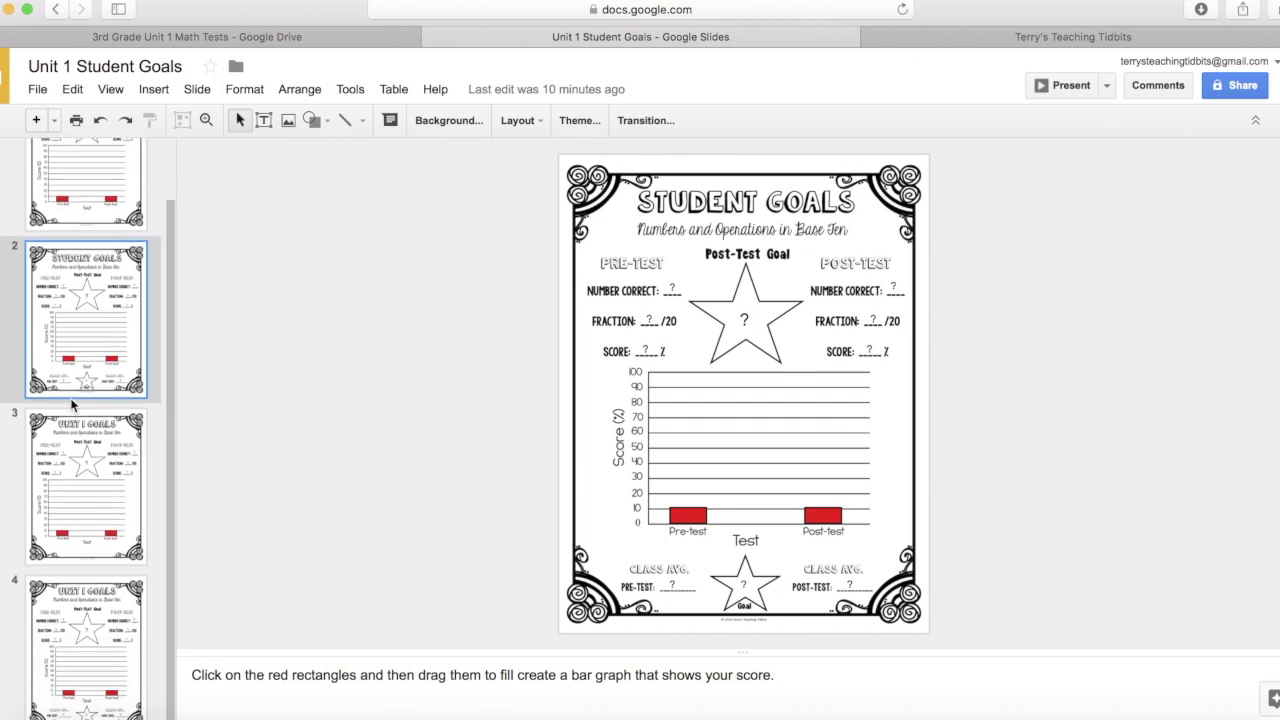
key(Delete)
key(Delete)
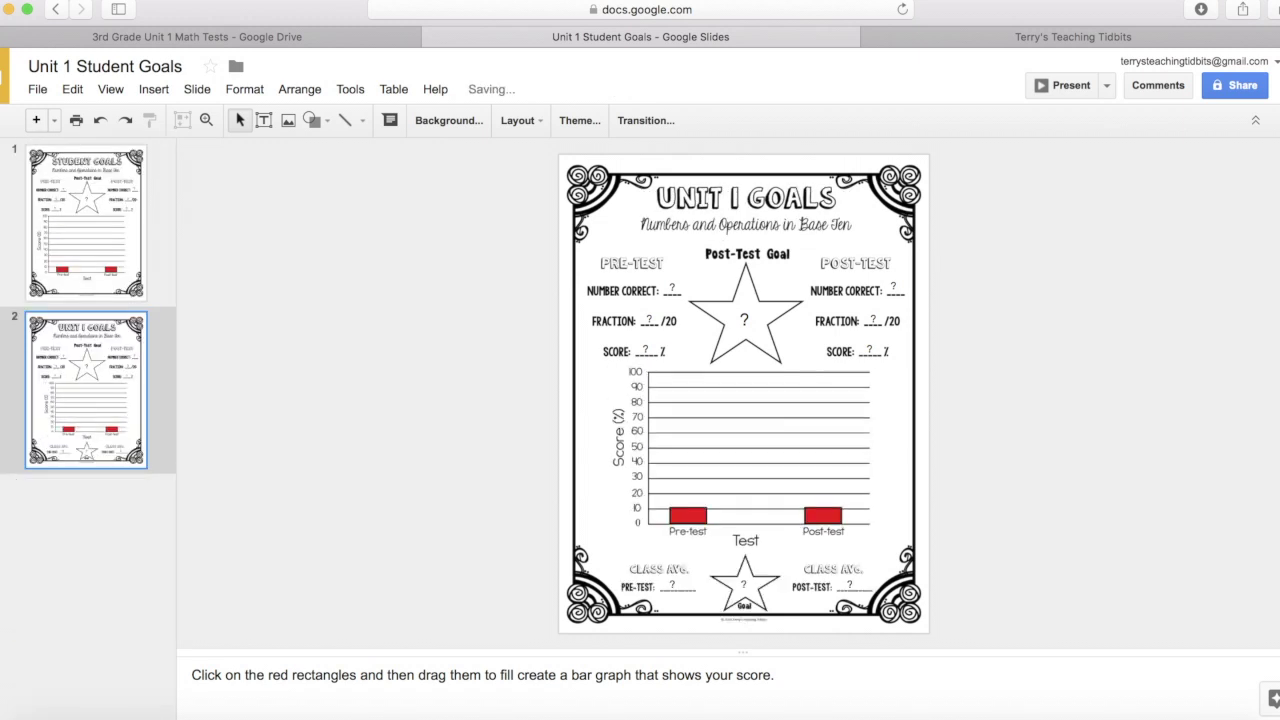
key(Delete)
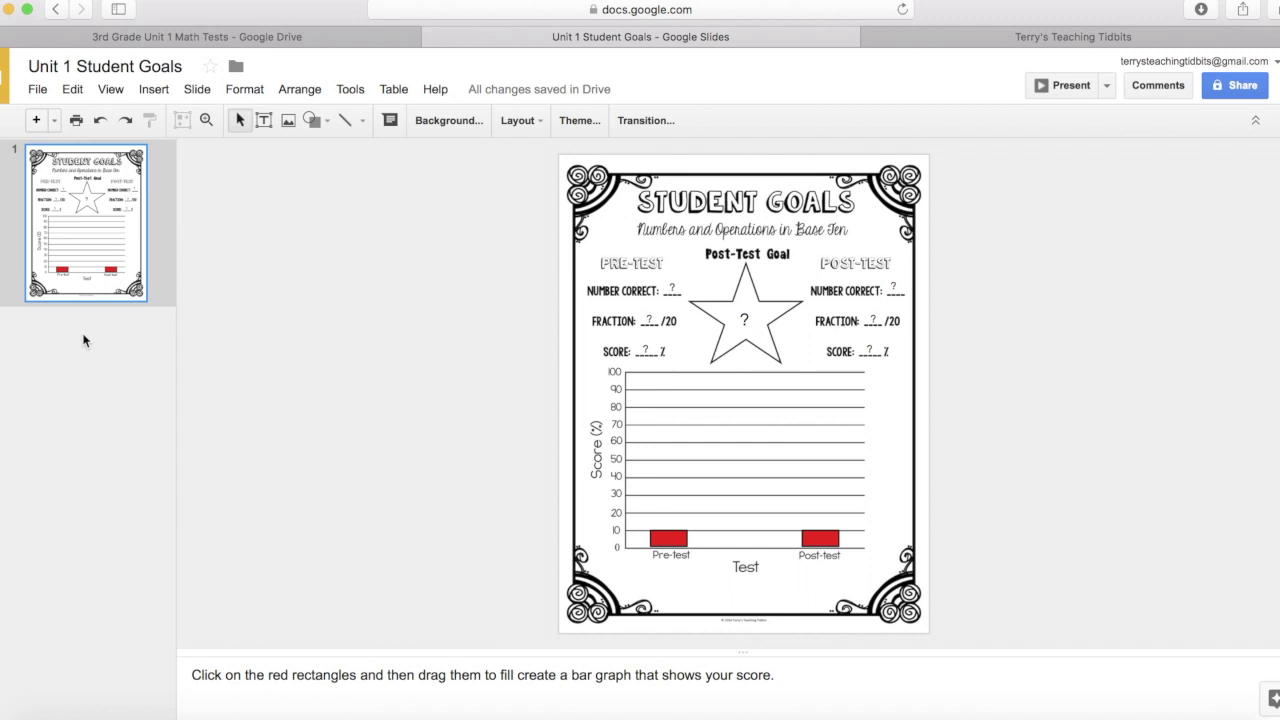
Replace the question mark in the pre-test Number Correct blank with 6
click(672, 287)
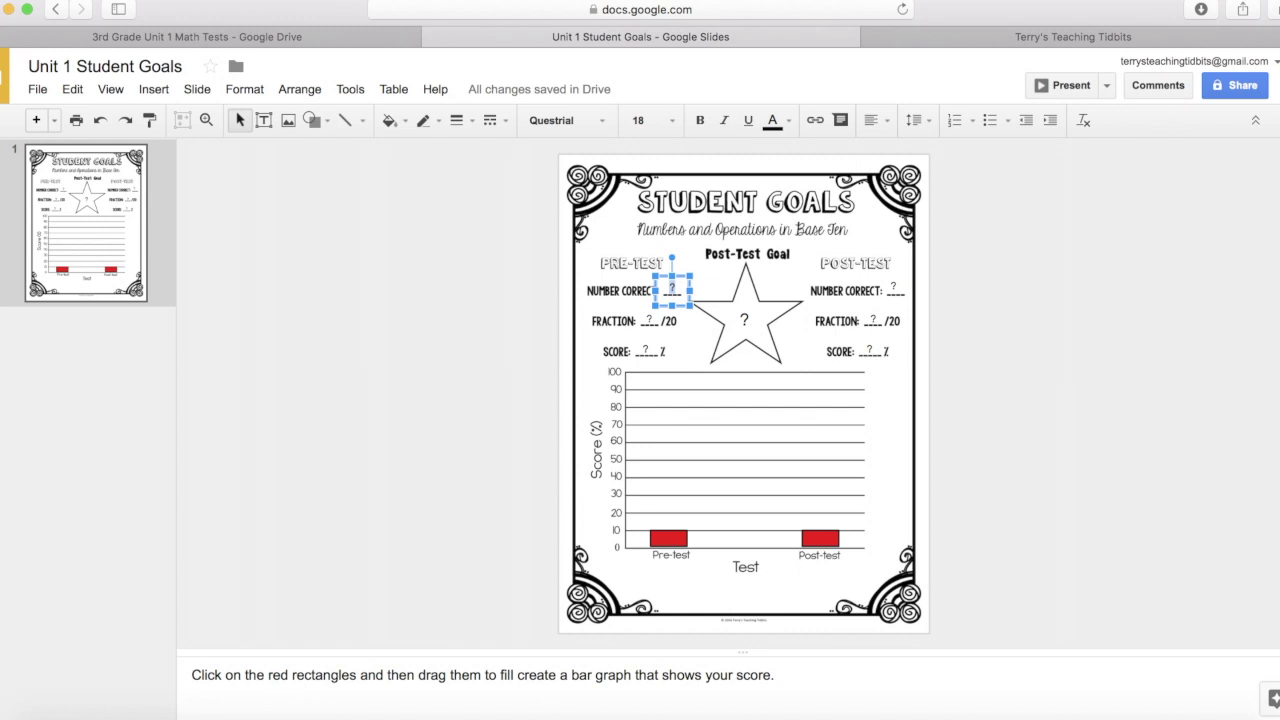
key(BackSpace)
text(6)
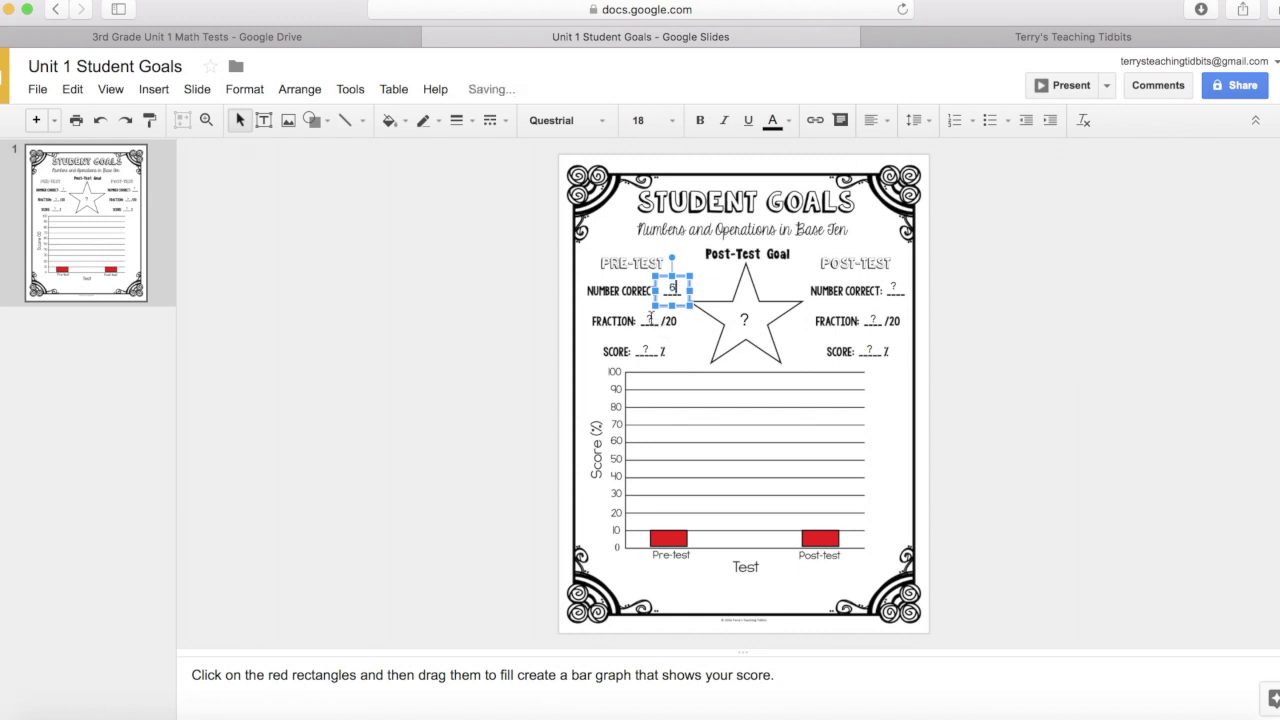
Replace the question marks in the pre-test Fraction and Score blanks with 6 and 30
click(650, 318)
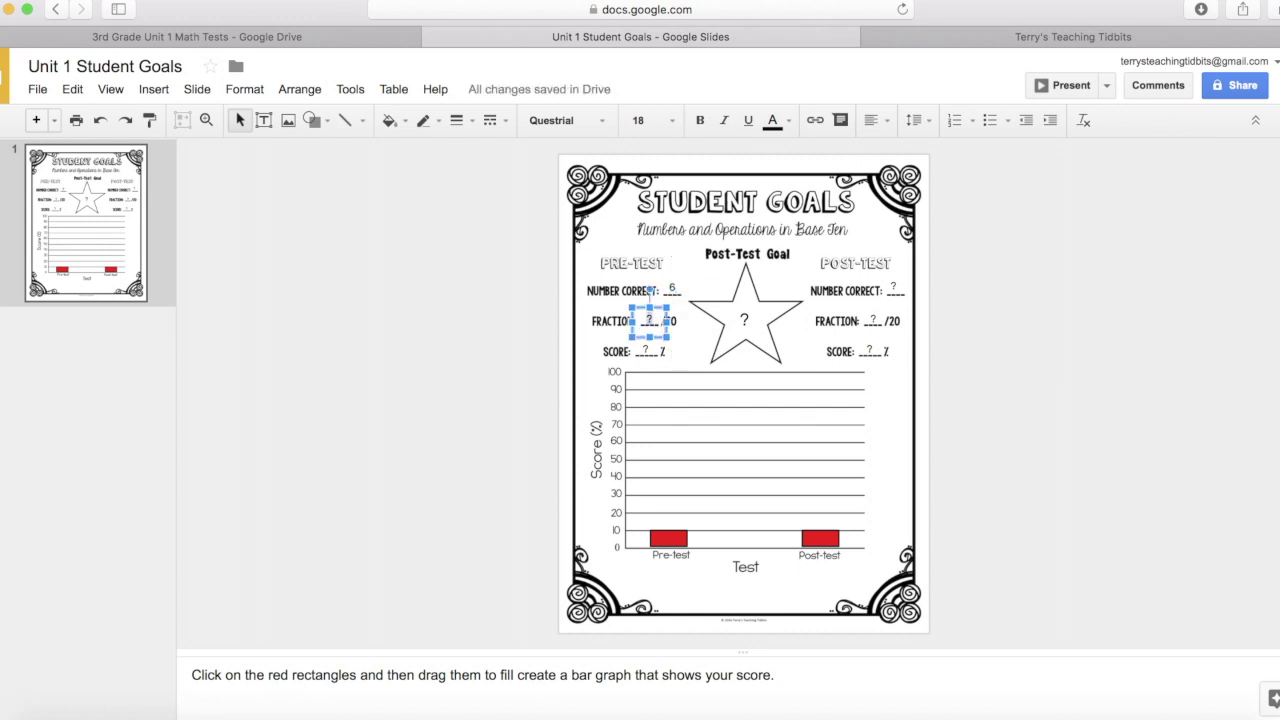
key(BackSpace)
text(3)
click(648, 352)
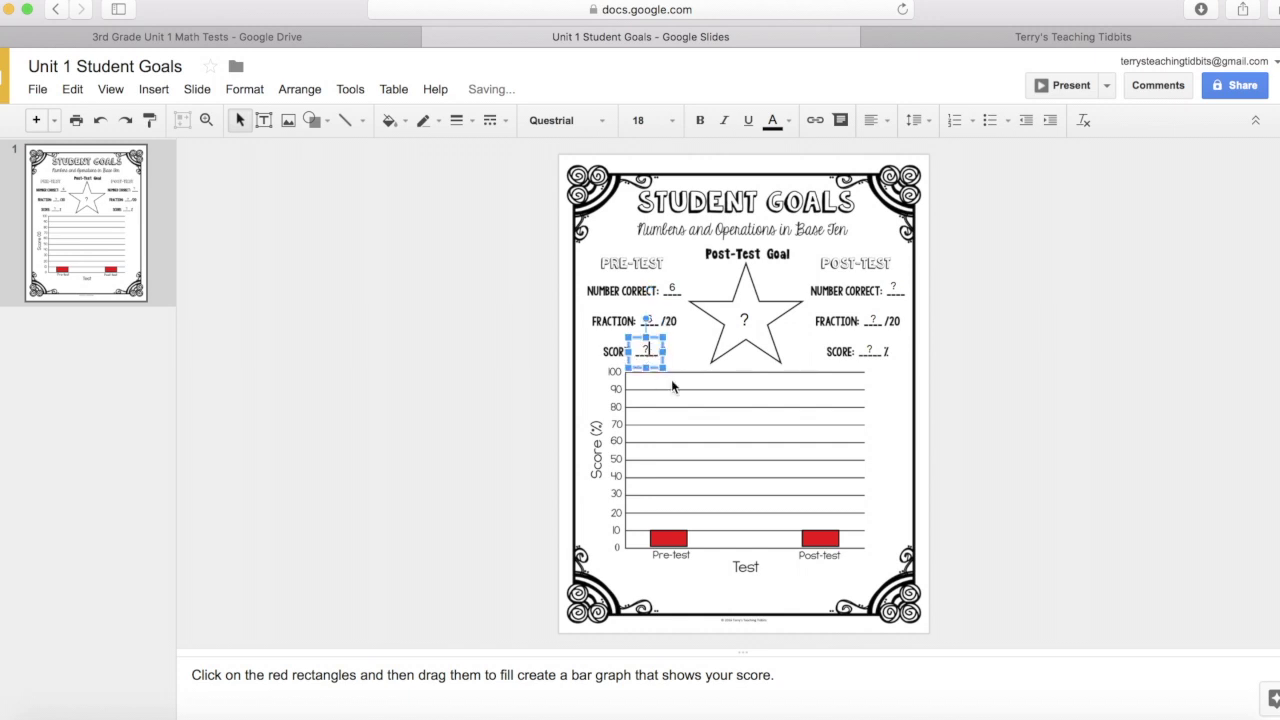
key(BackSpace)
text(30)
click(538, 385)
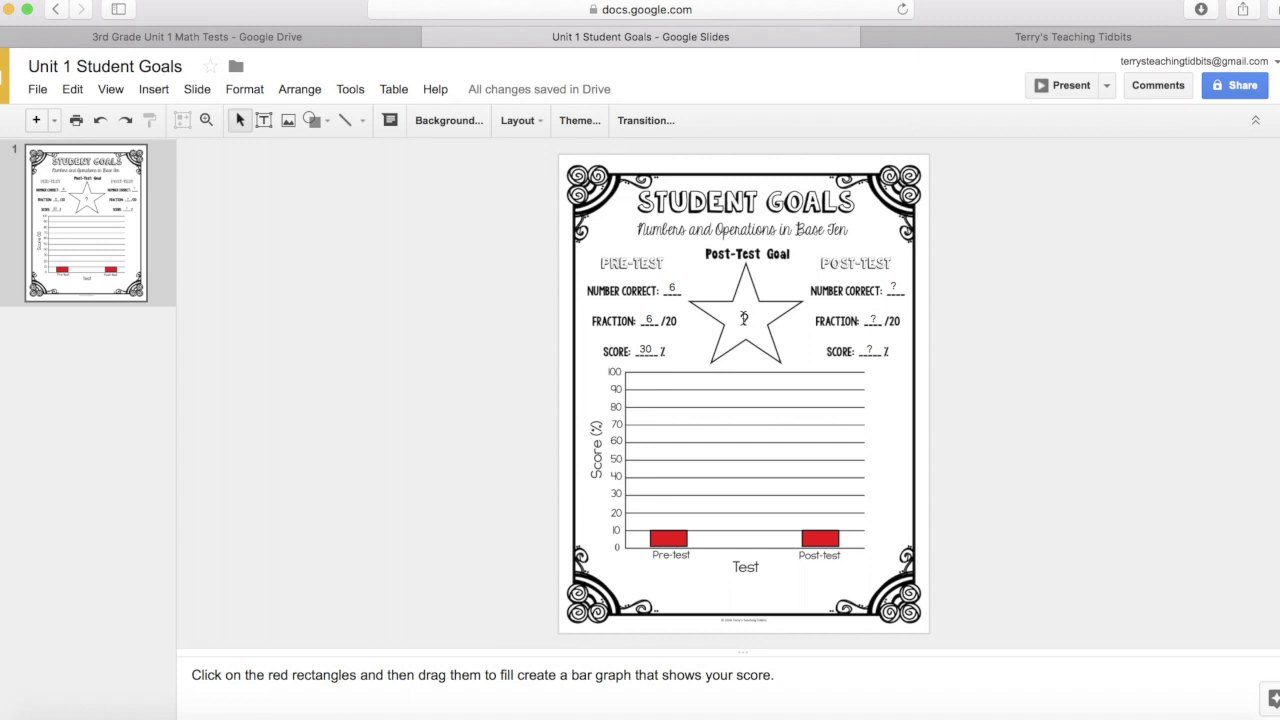
Replace the question mark in the Post-Test Goal star with 85
click(743, 318)
key(shift+Right)
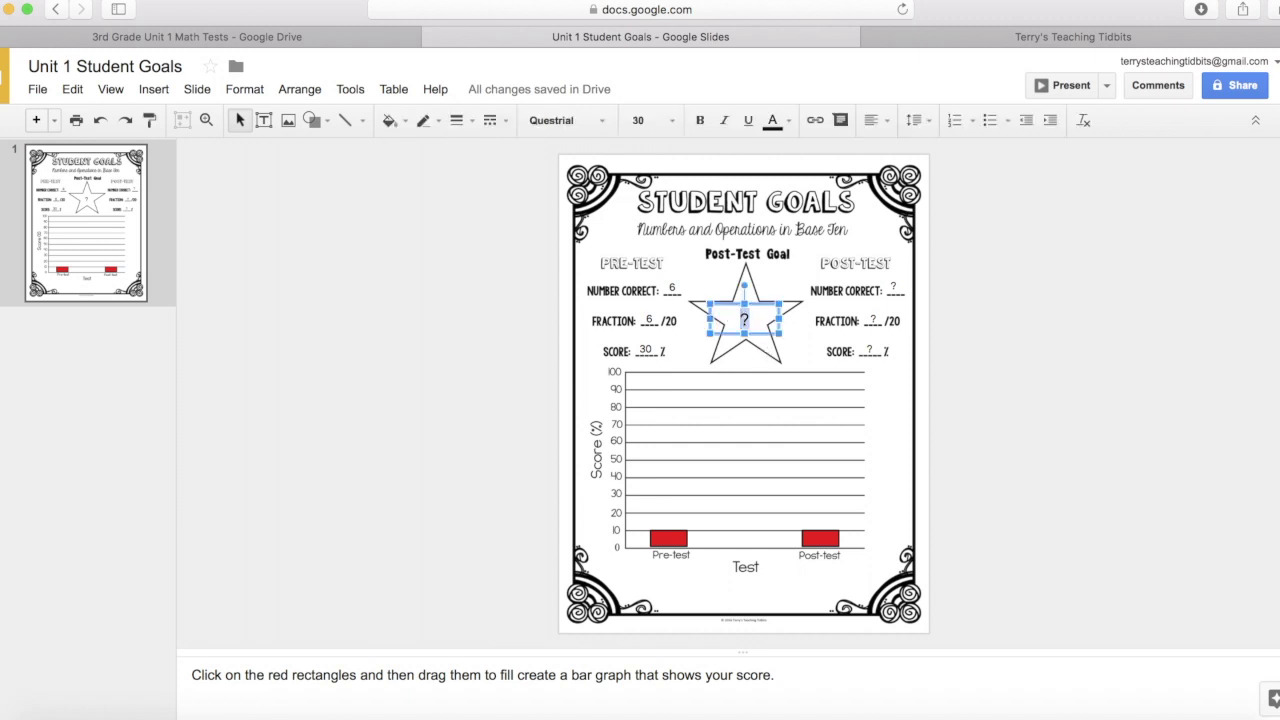
text(85)
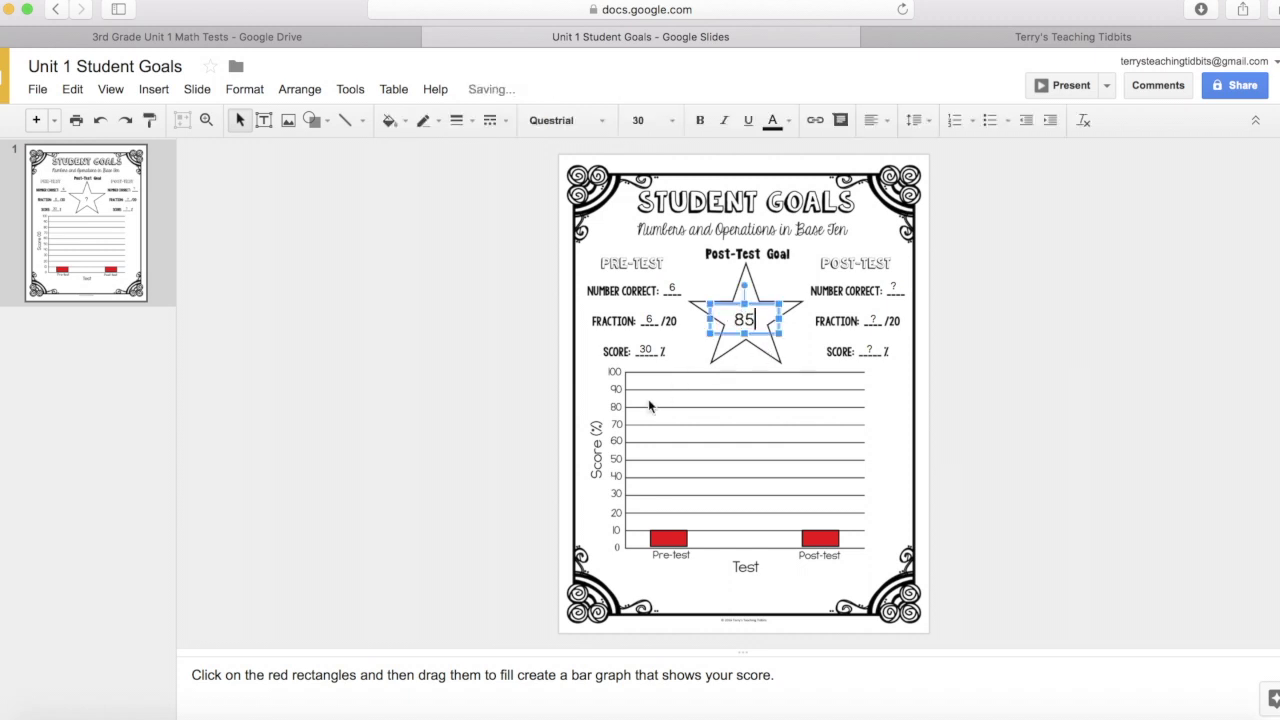
click(537, 466)
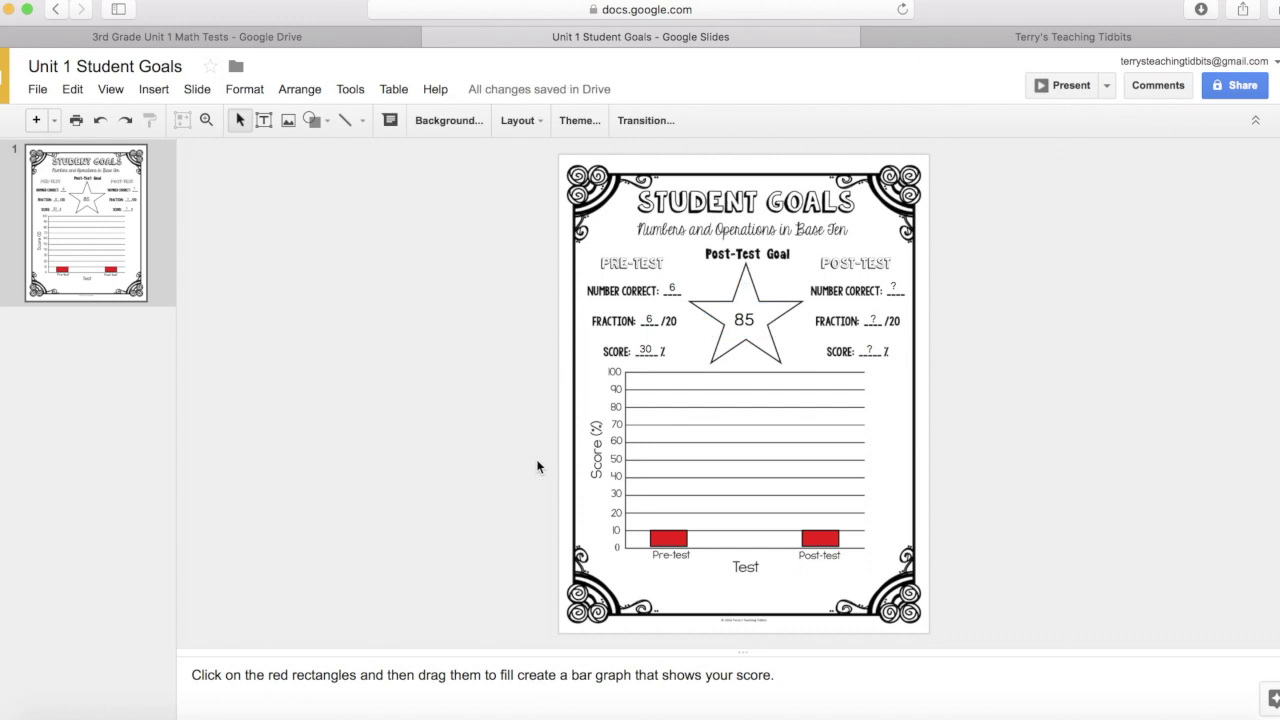
Stretch the red bars on the score graph up to 30 for the pre-test and about 85 for the post-test
click(667, 540)
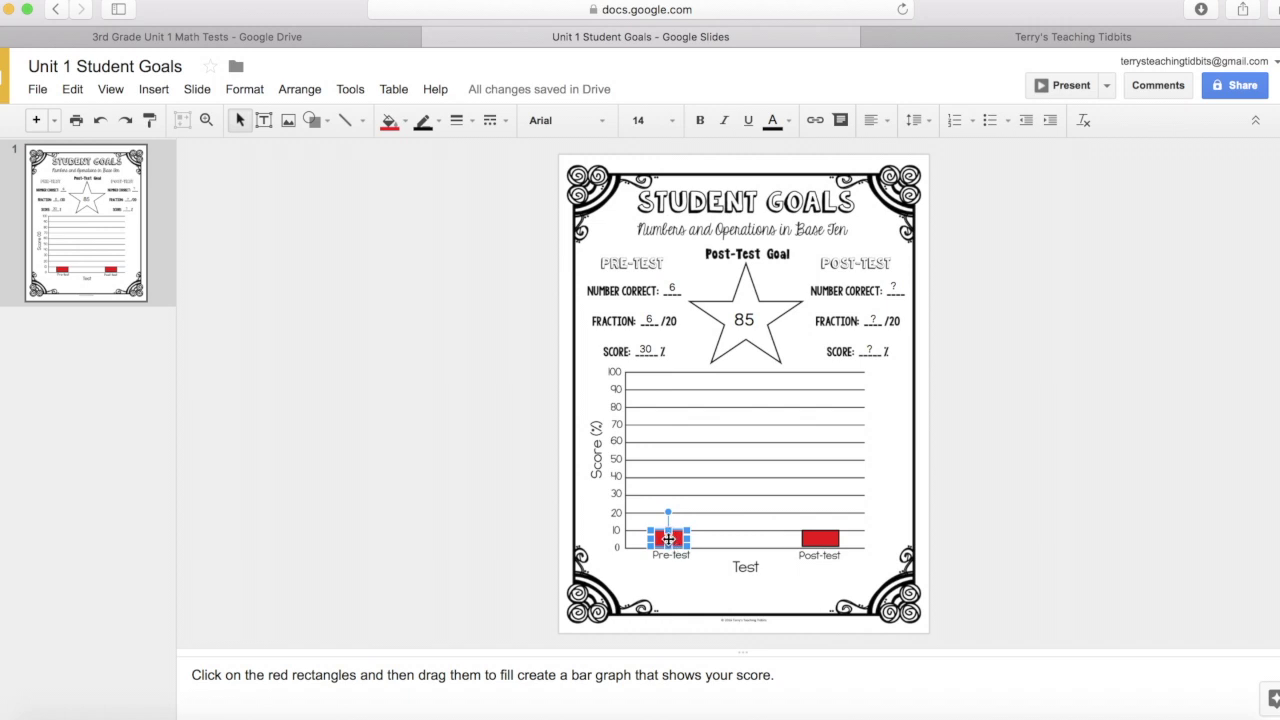
drag(668, 528, 669, 494)
click(486, 453)
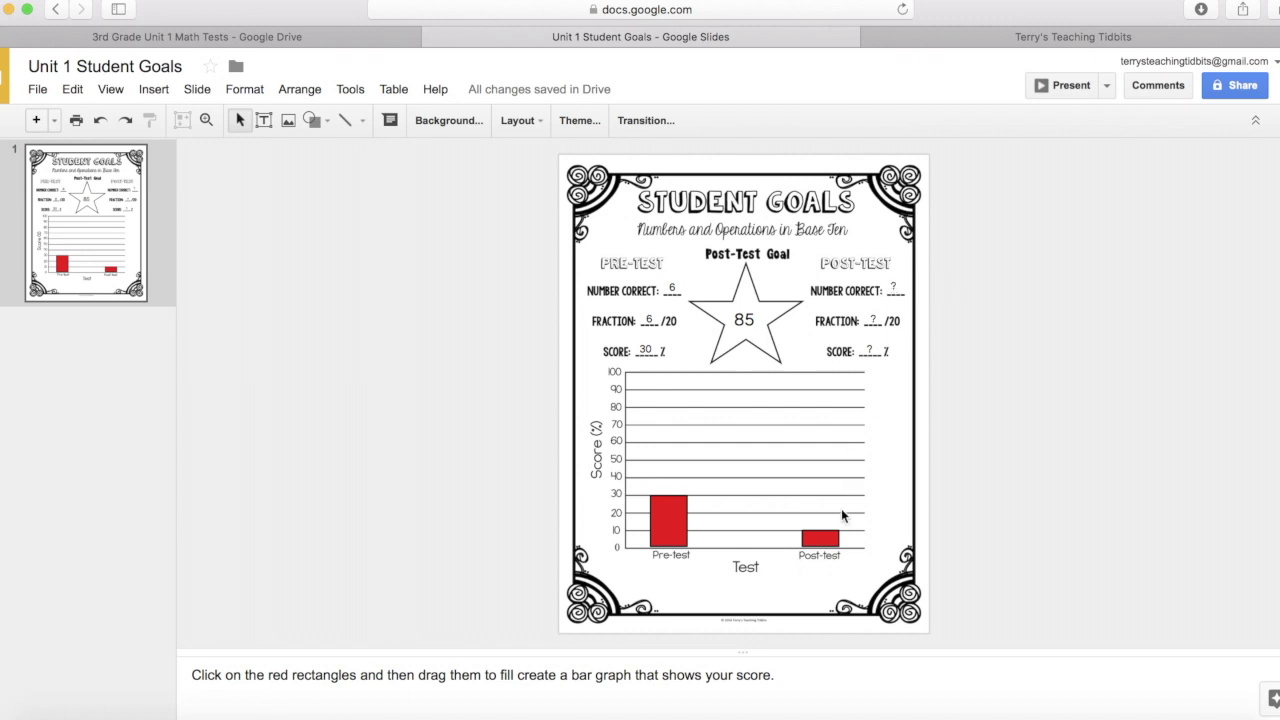
click(820, 537)
drag(820, 528, 822, 424)
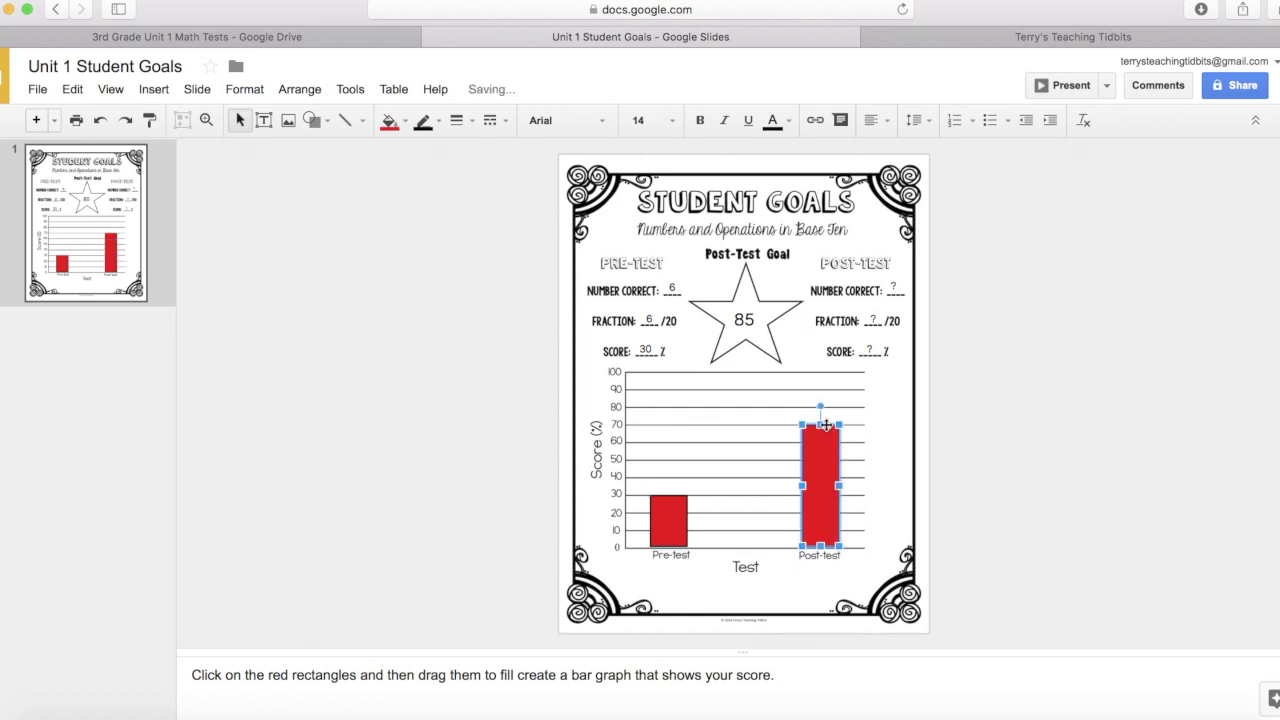
drag(823, 398, 823, 398)
click(394, 430)
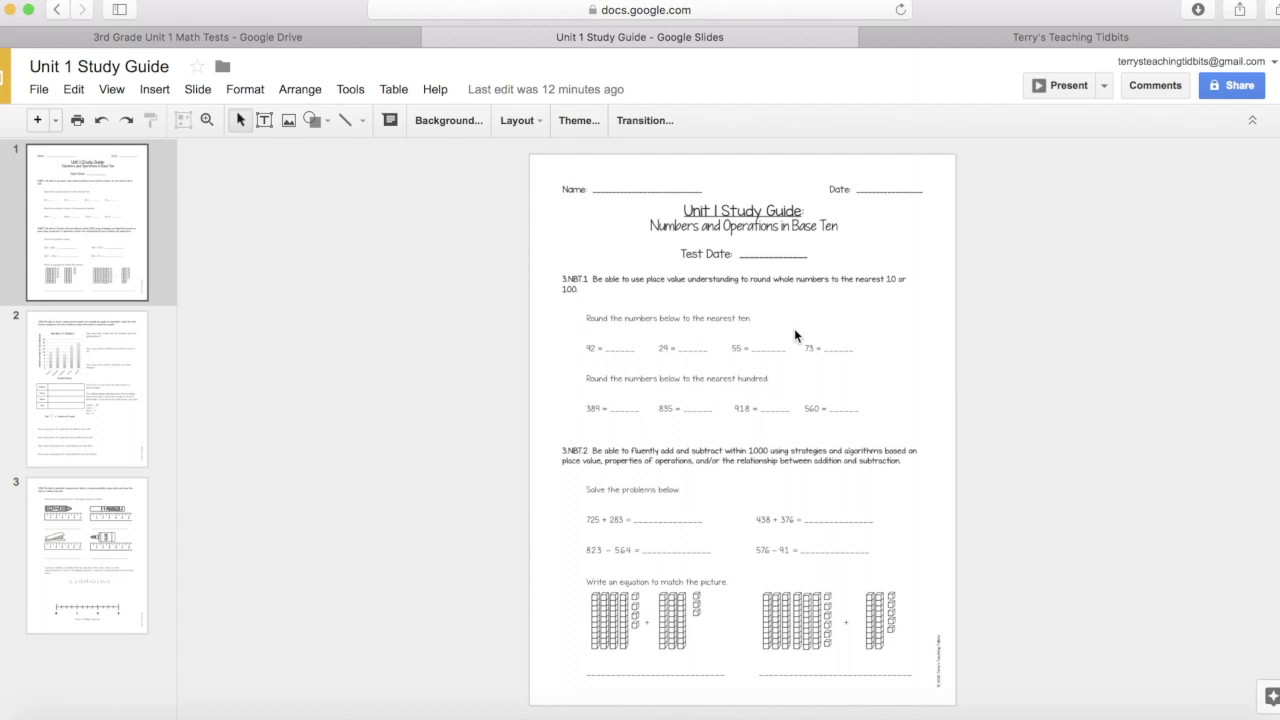
On the Unit 1 Study Guide's first slide, add a text box reading 90 over the 92 blank and draw another over the 29 blank
click(266, 121)
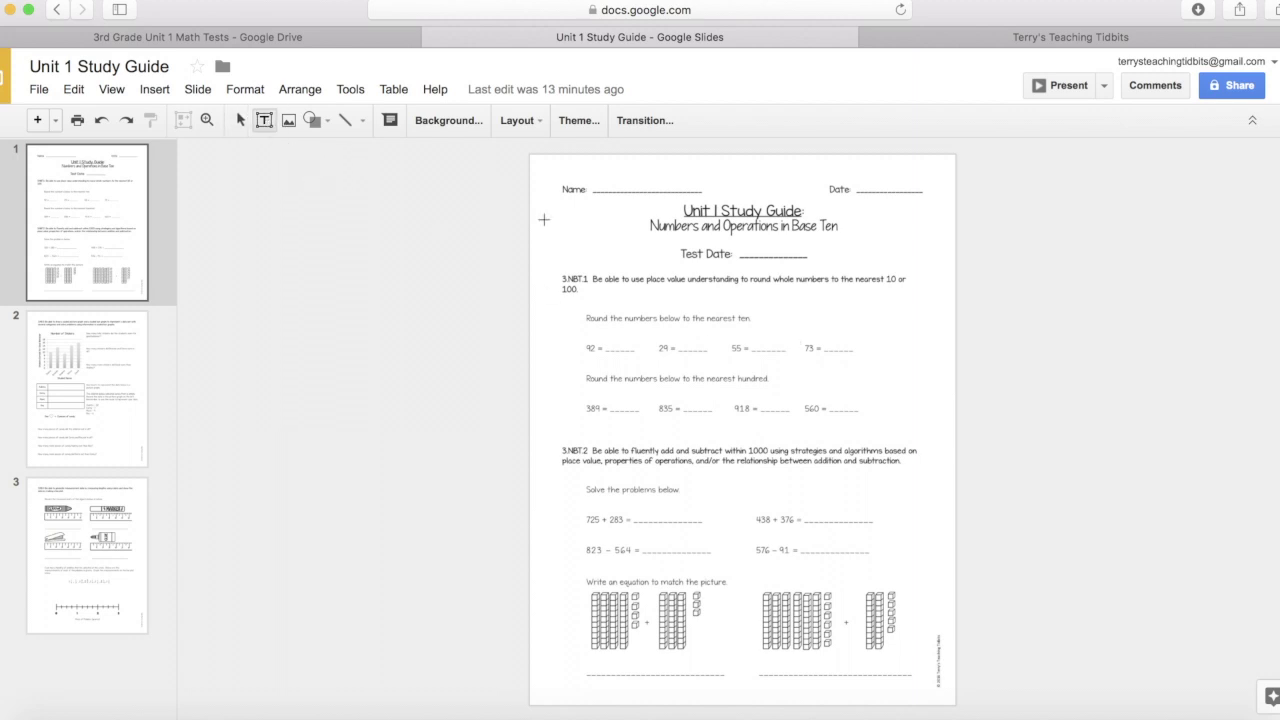
drag(604, 335, 640, 353)
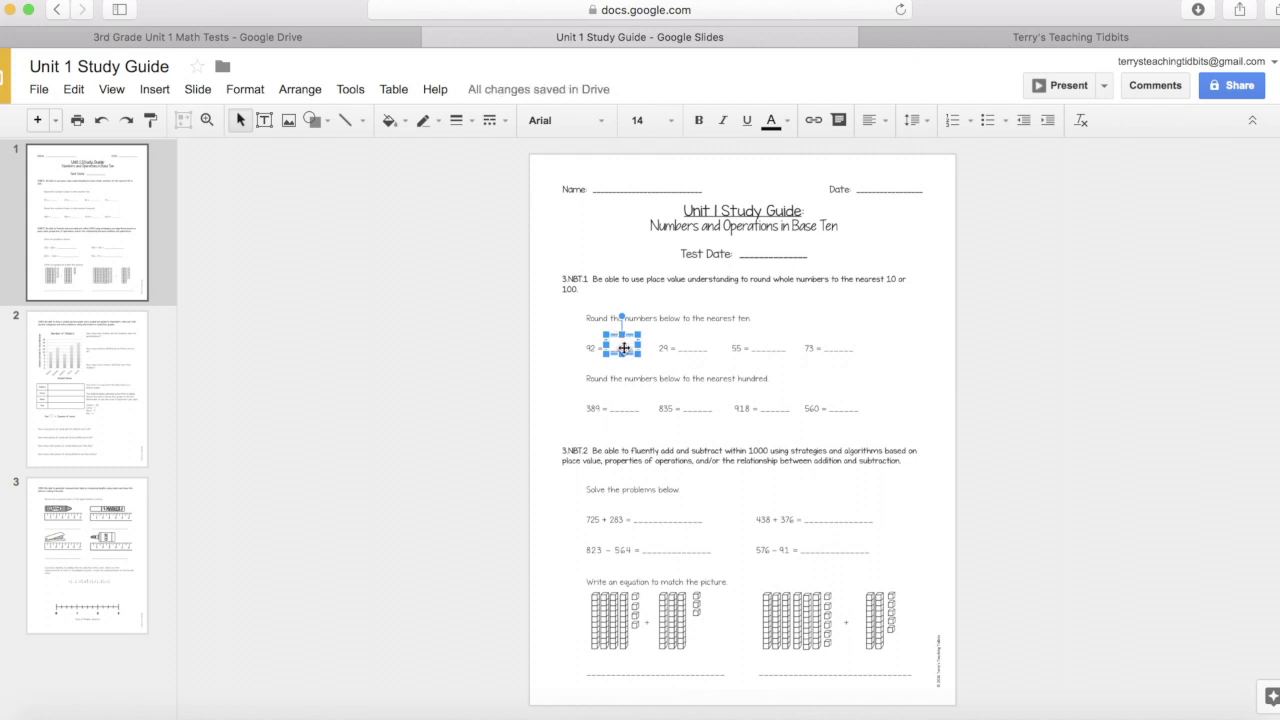
text(90)
click(477, 340)
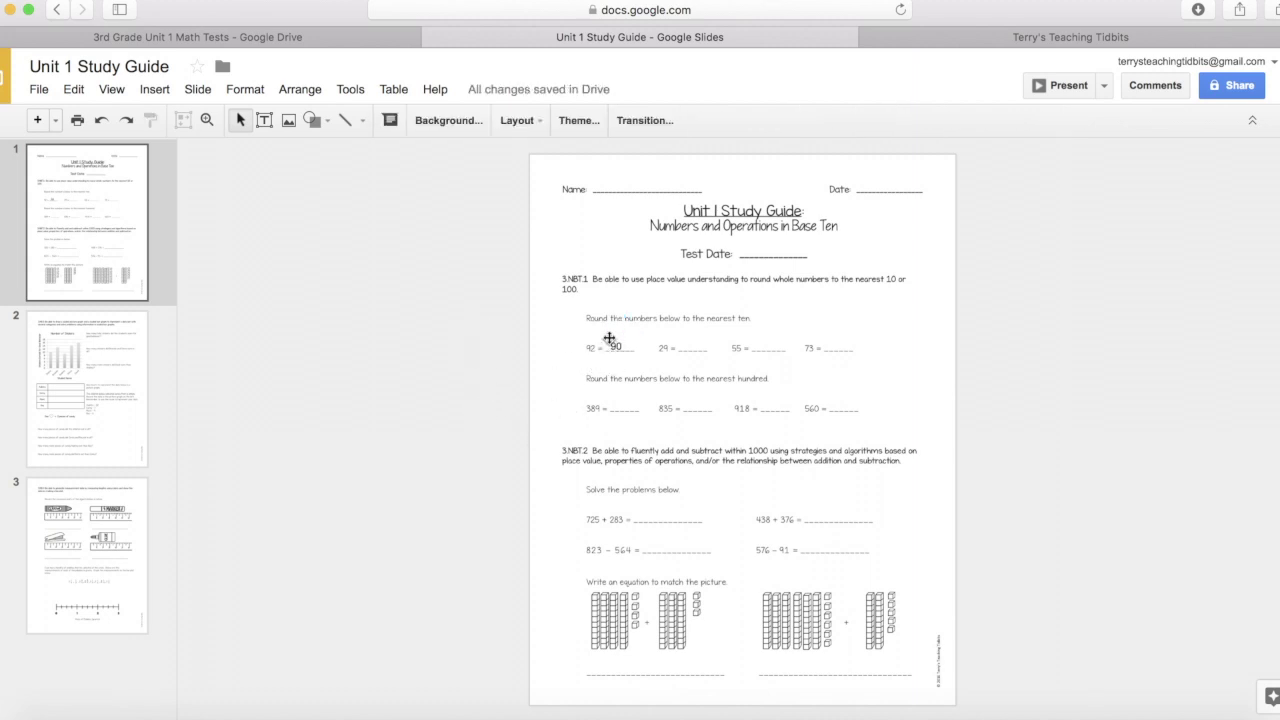
click(264, 120)
drag(678, 338, 711, 355)
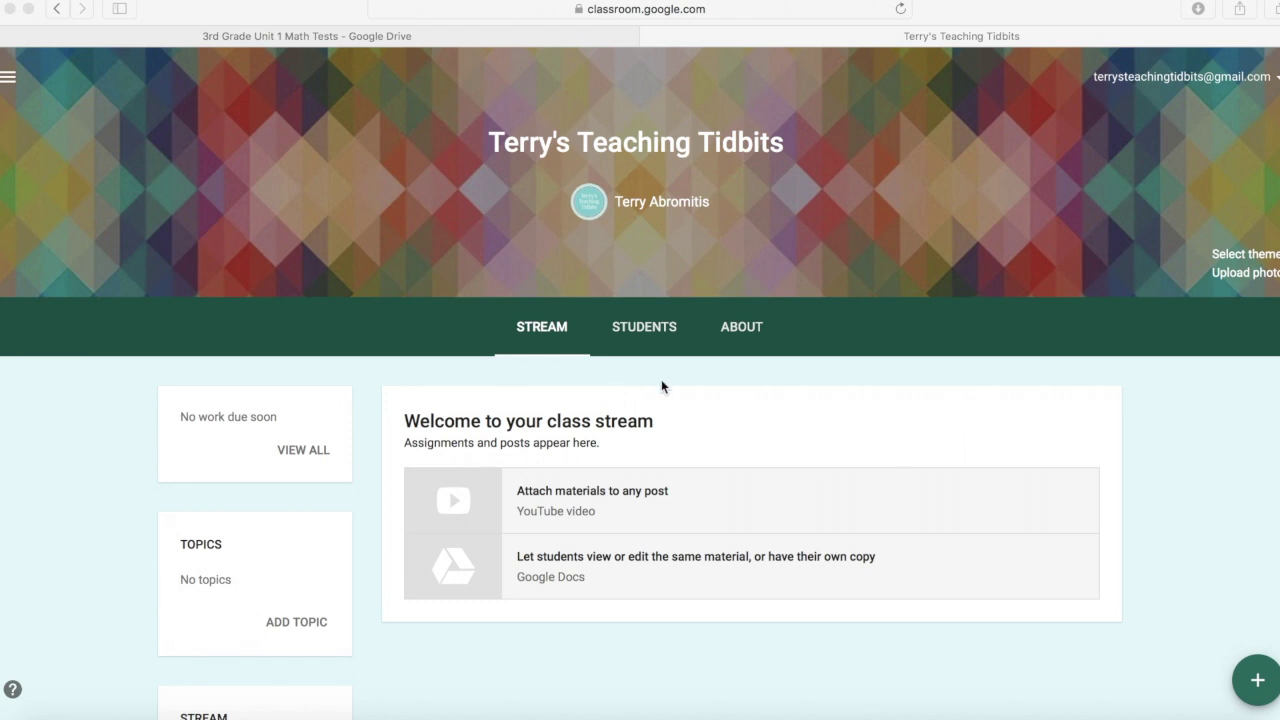
In Google Classroom, create an announcement reading "Please complete the following Google Form for the Unit 1 Math Test"
click(1256, 681)
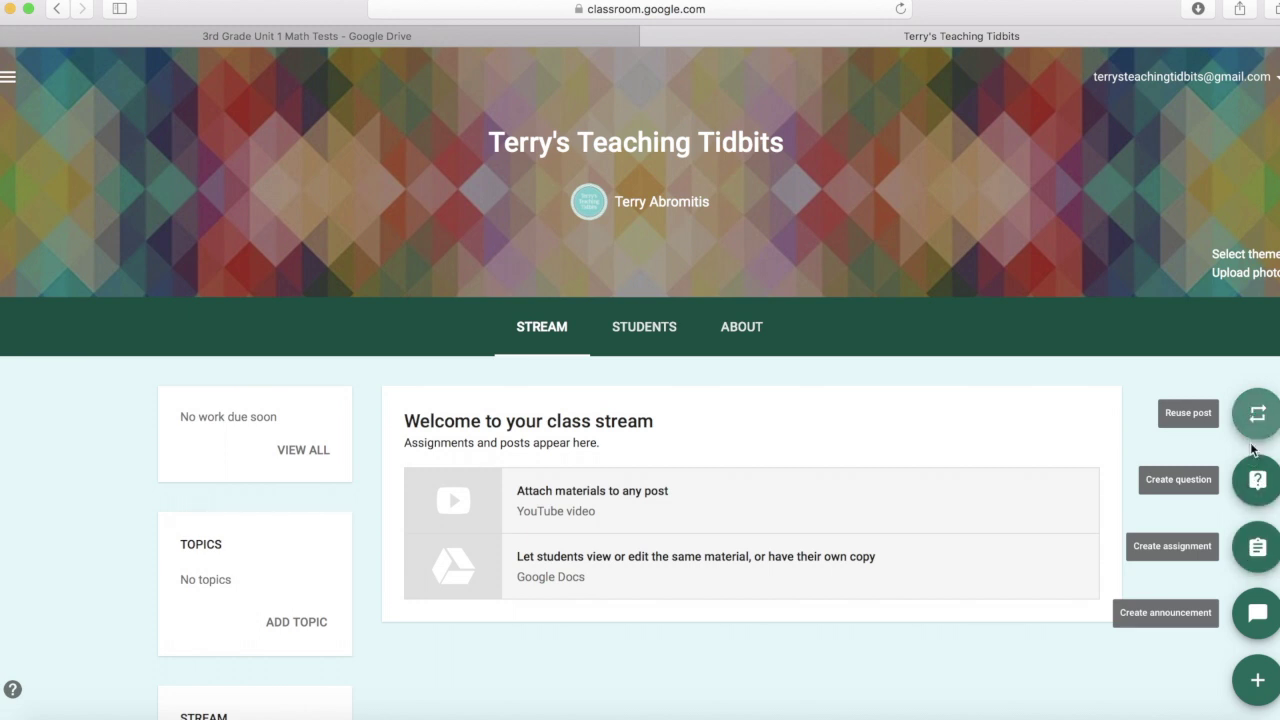
click(1257, 621)
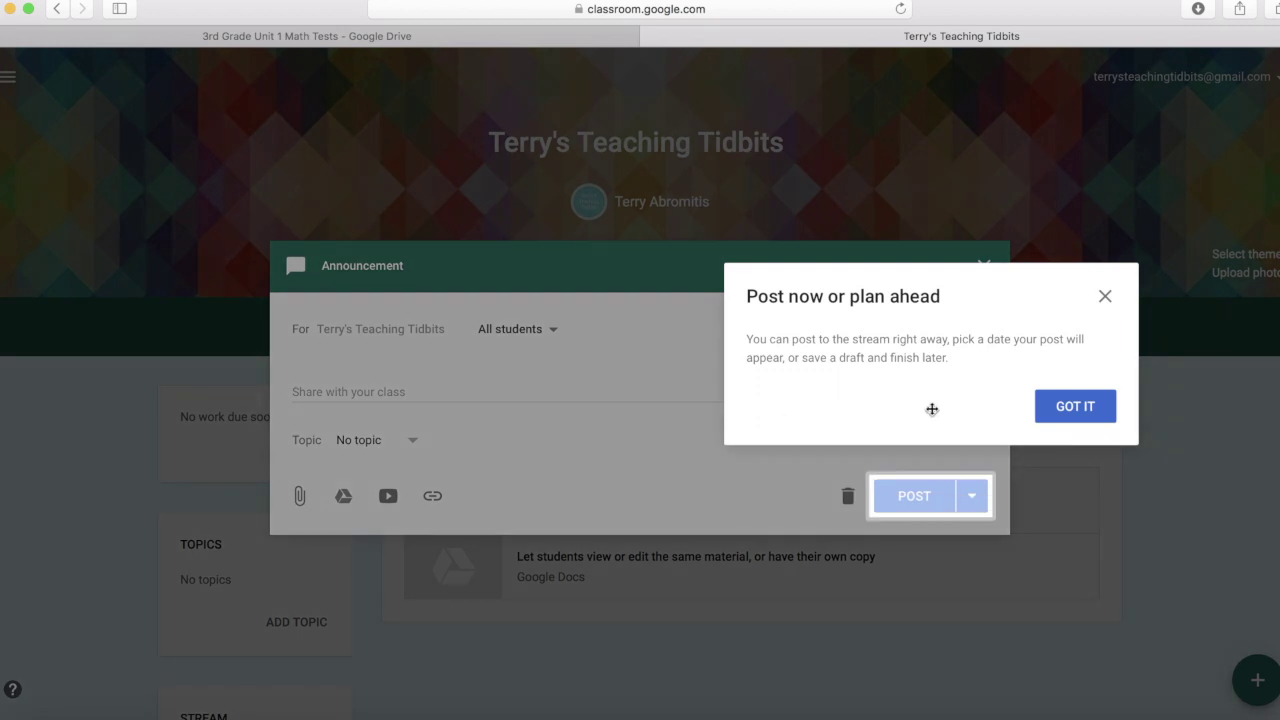
click(1077, 406)
click(540, 395)
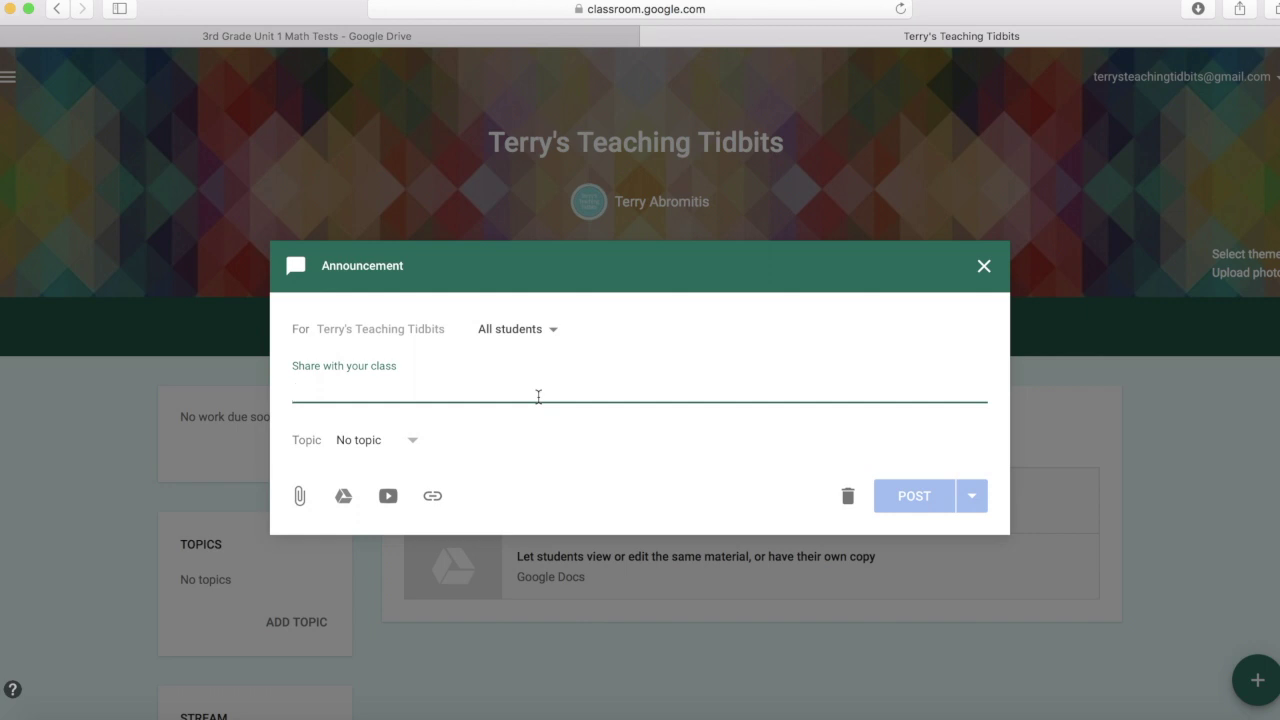
text(Pl)
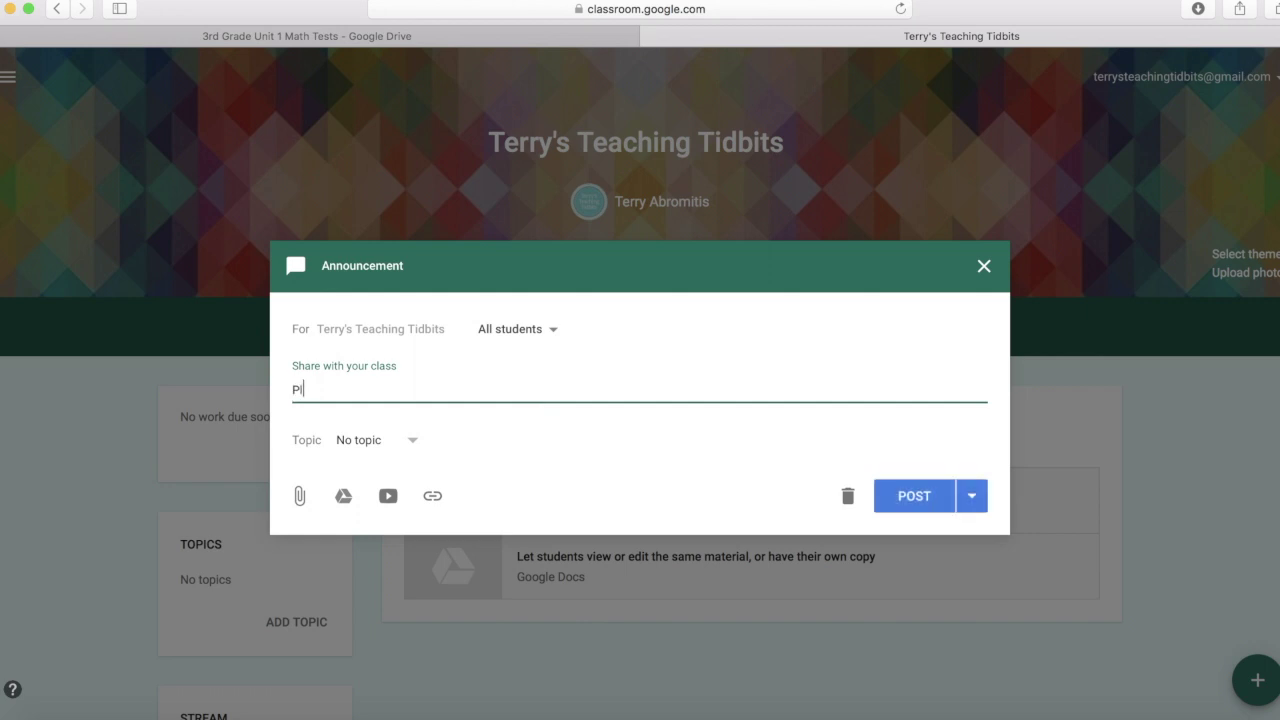
text(ease complete the fol)
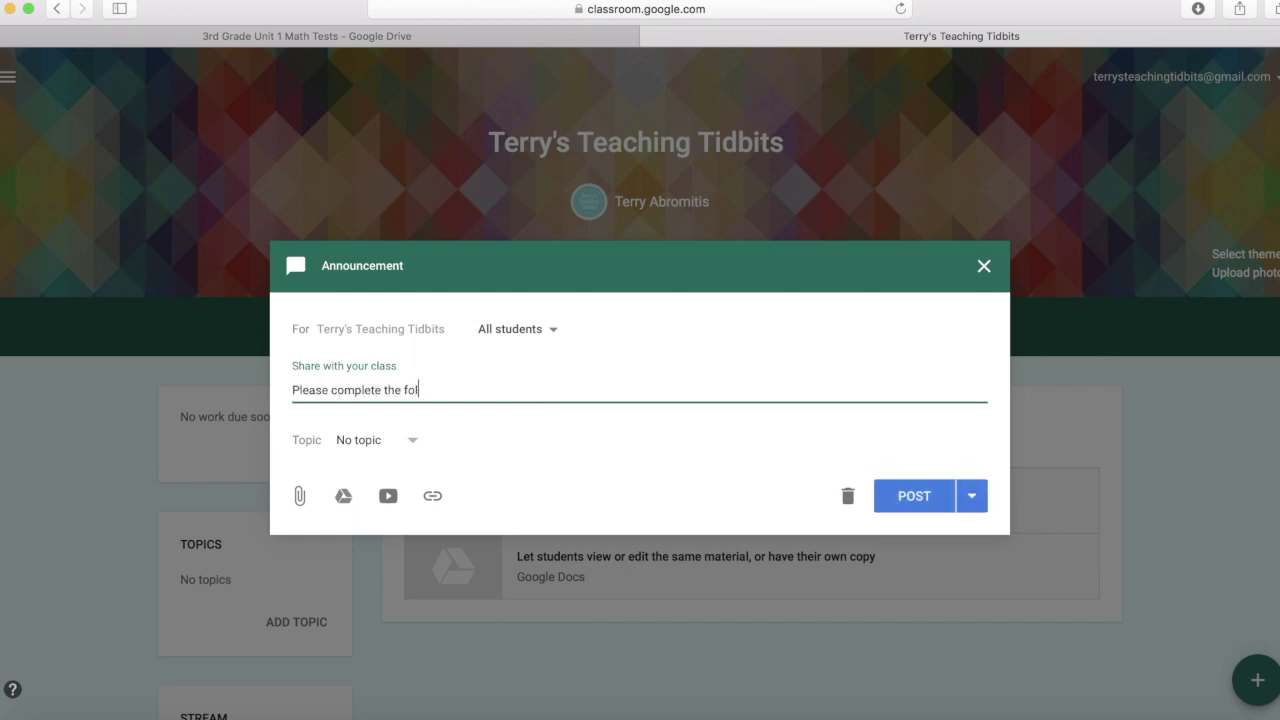
text(lowing Google Form)
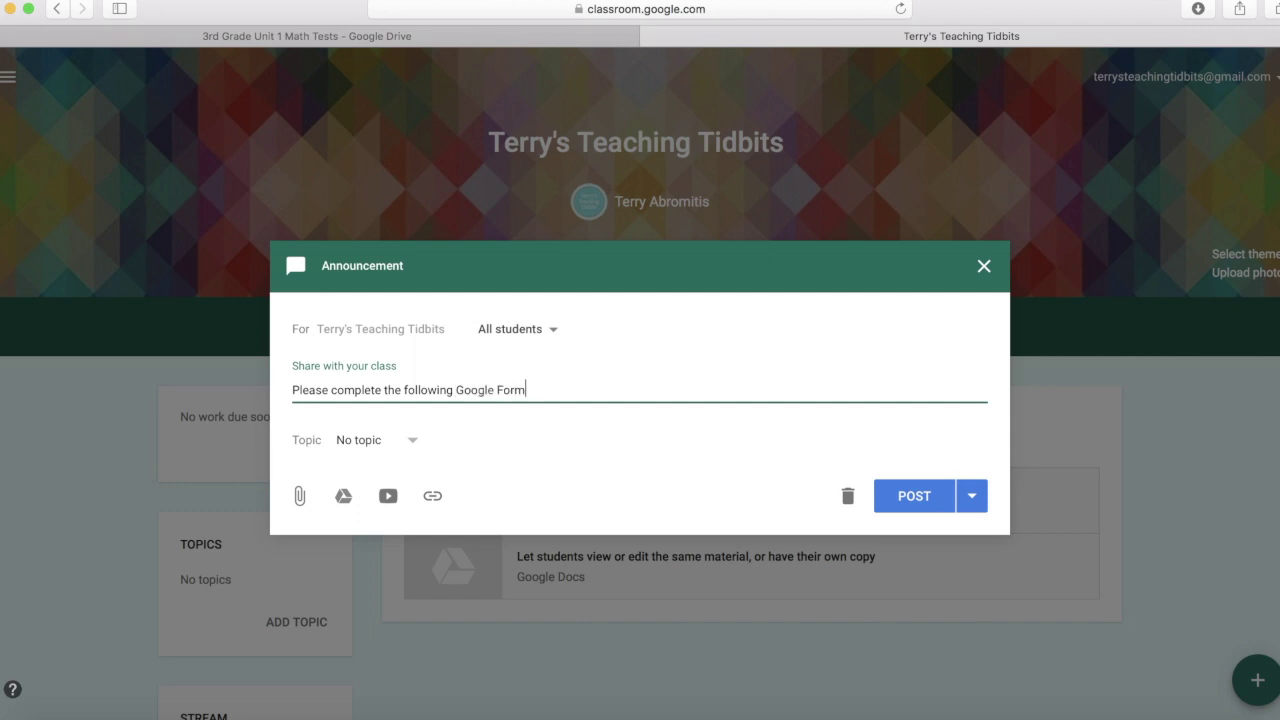
text( for the Unit 1 Math Test)
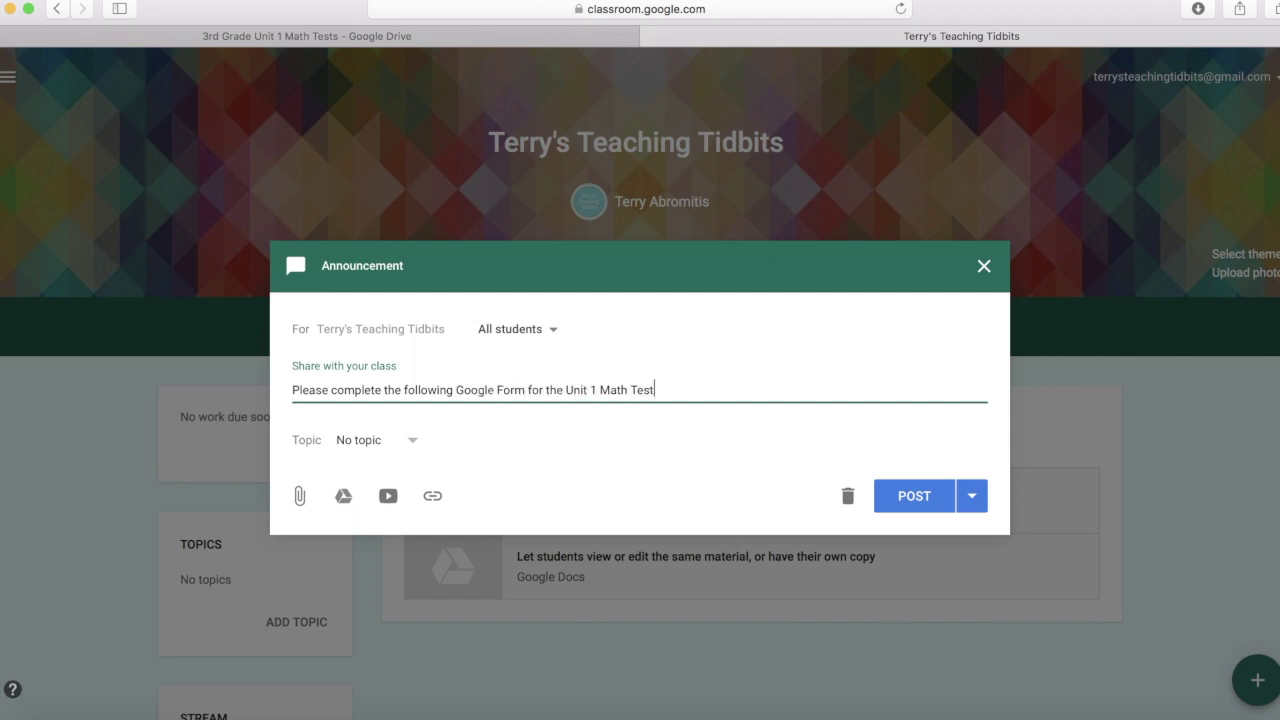
Create a new topic called Unit 1 for the announcement
click(408, 446)
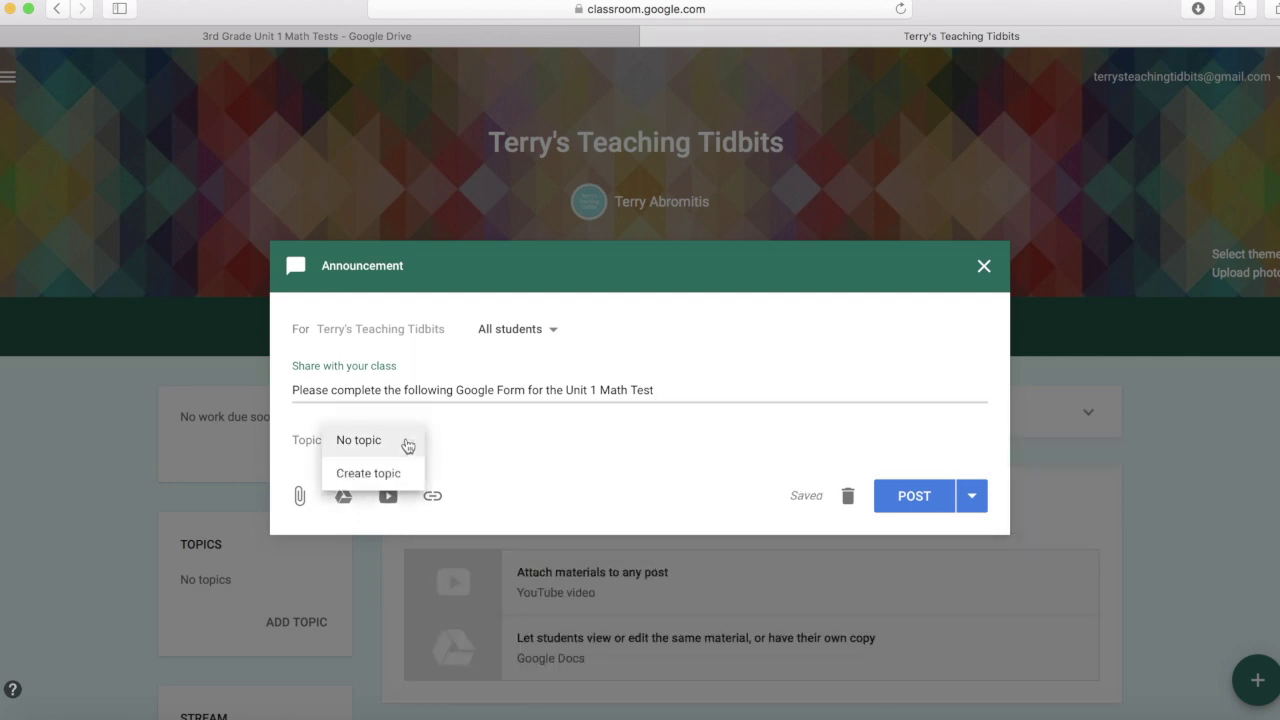
click(397, 476)
text(Unit 1)
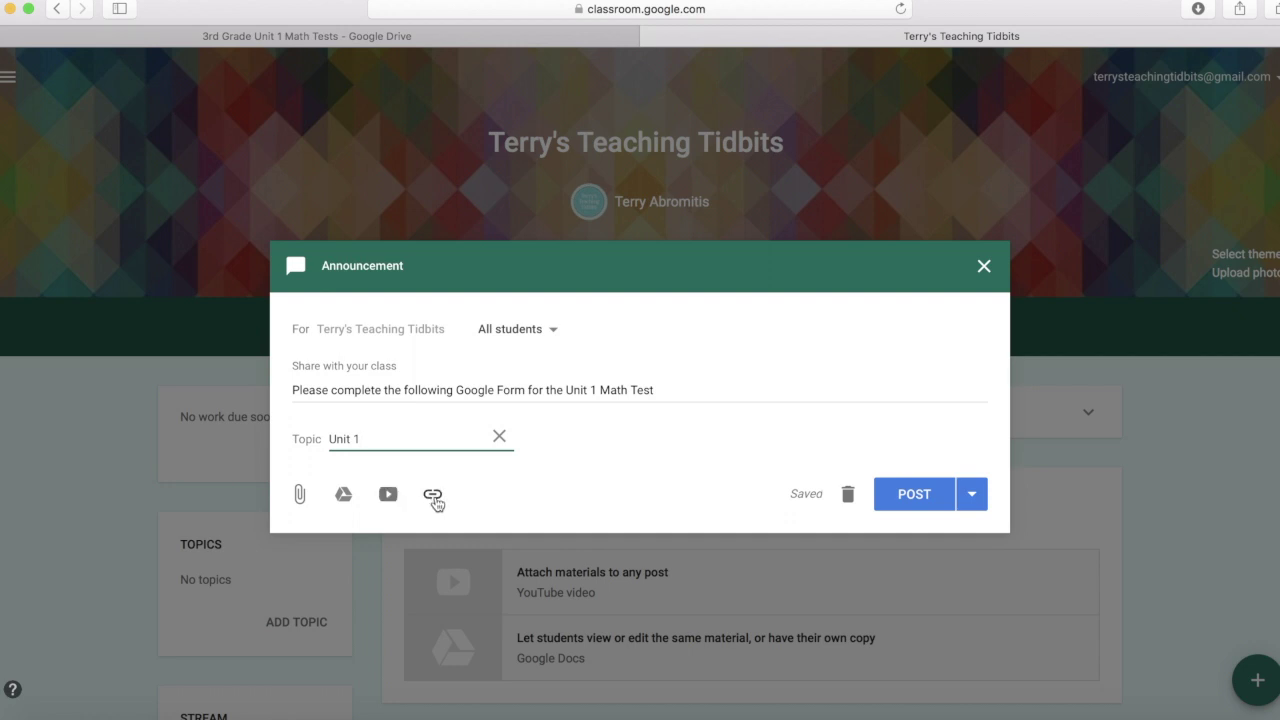
Attach the Unit 1 Pre-test: Numbers and Operations in Base Ten form from the recent Google Drive files
click(343, 495)
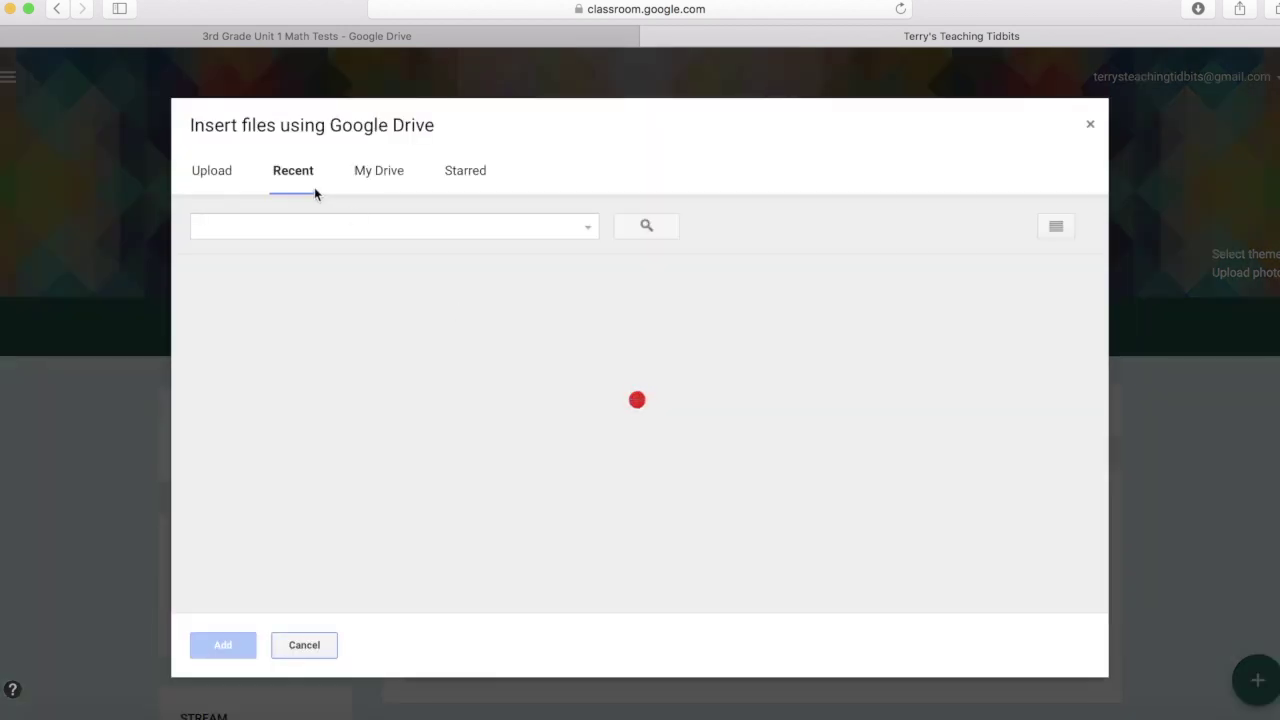
click(296, 226)
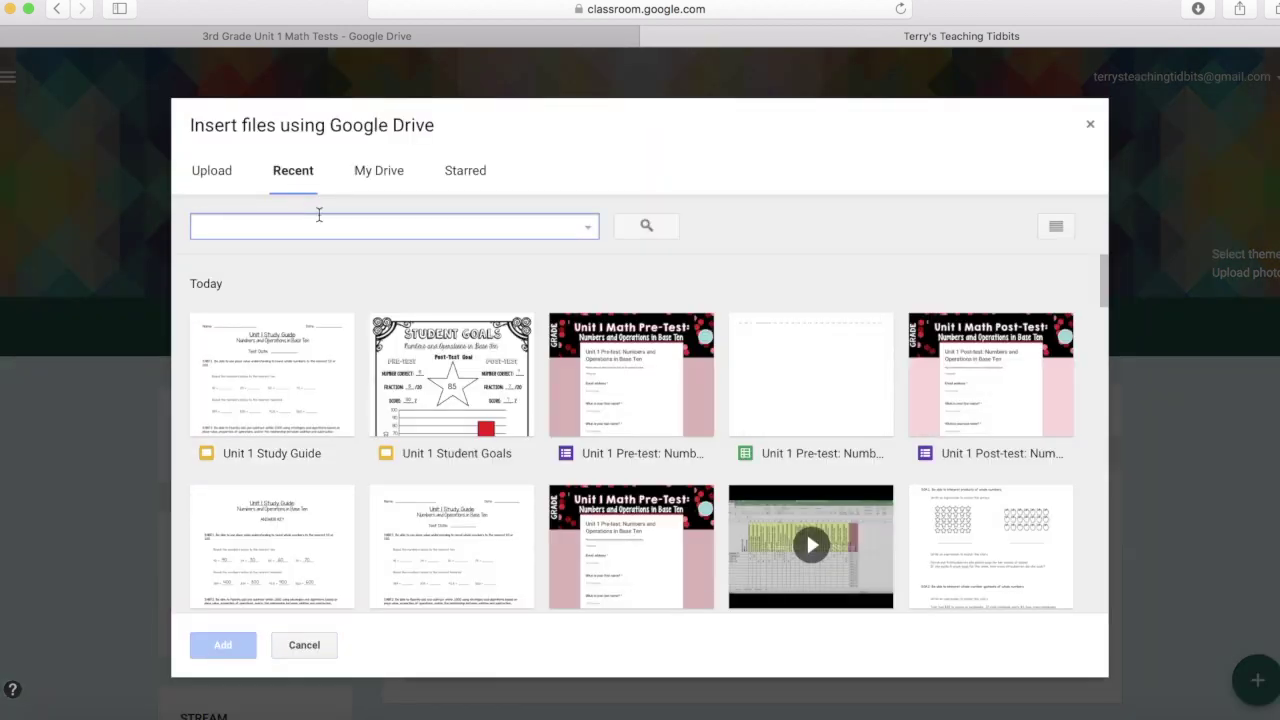
click(297, 172)
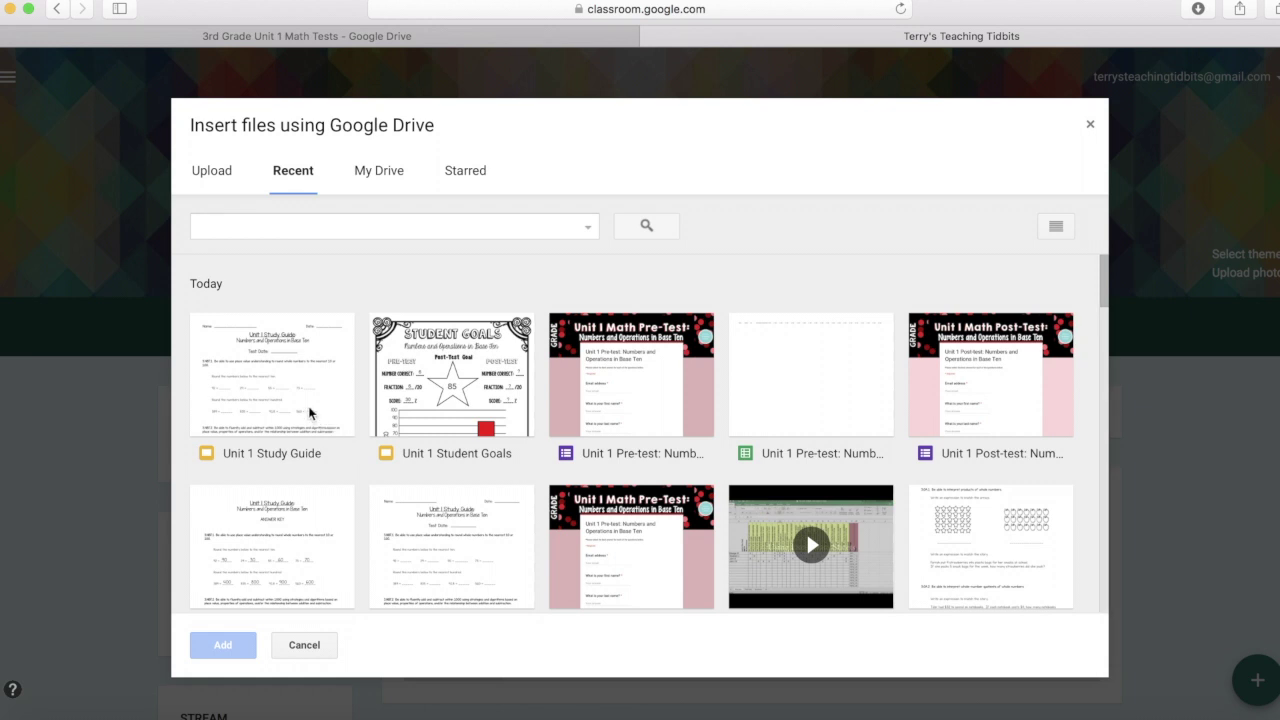
click(612, 450)
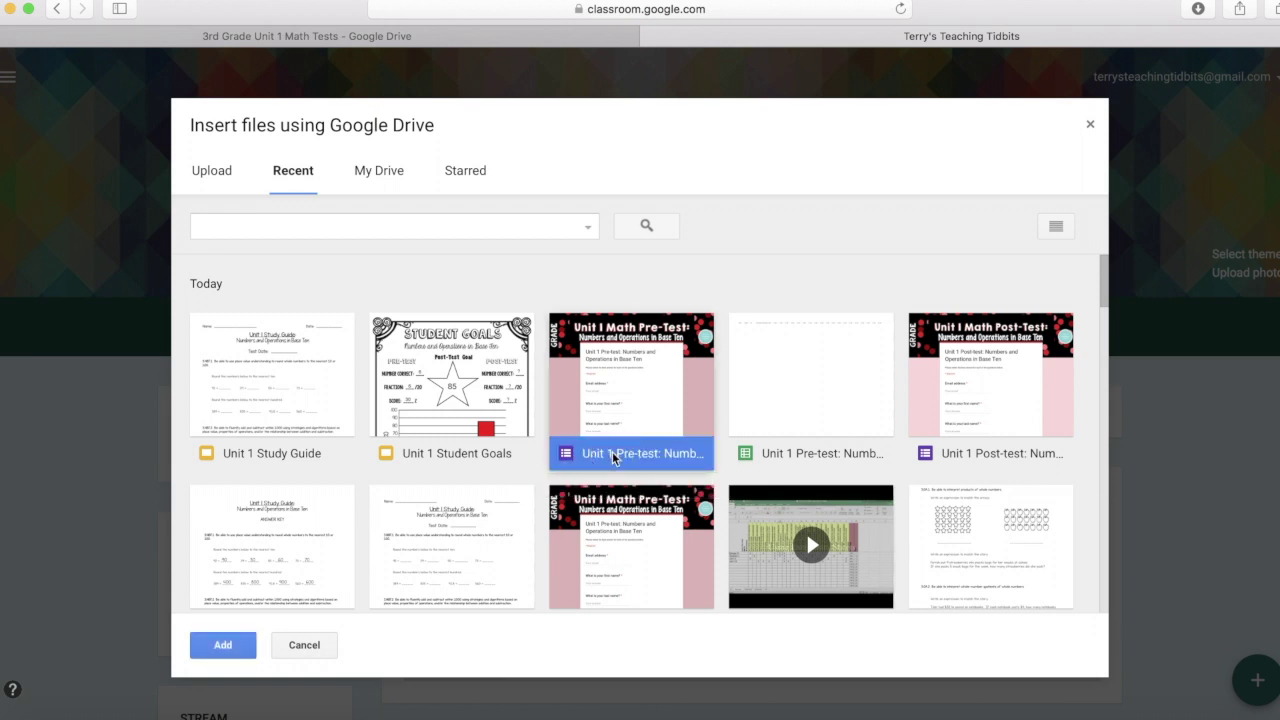
click(222, 645)
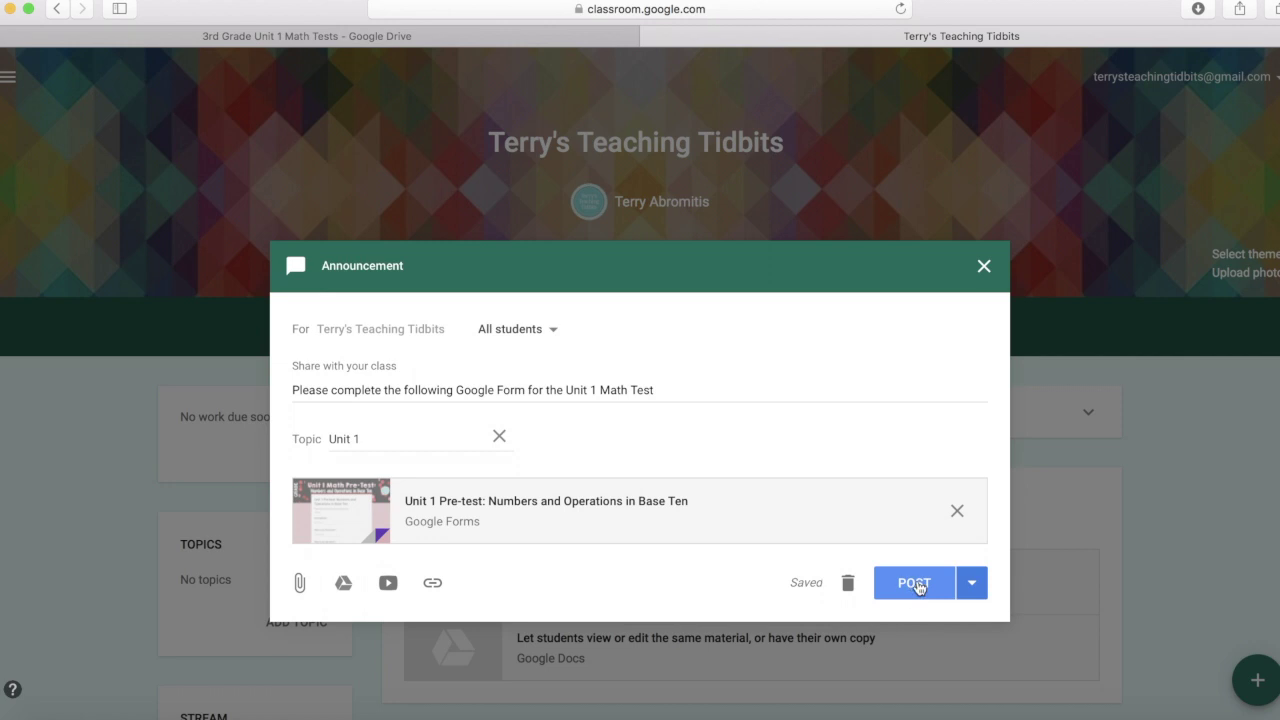
click(972, 584)
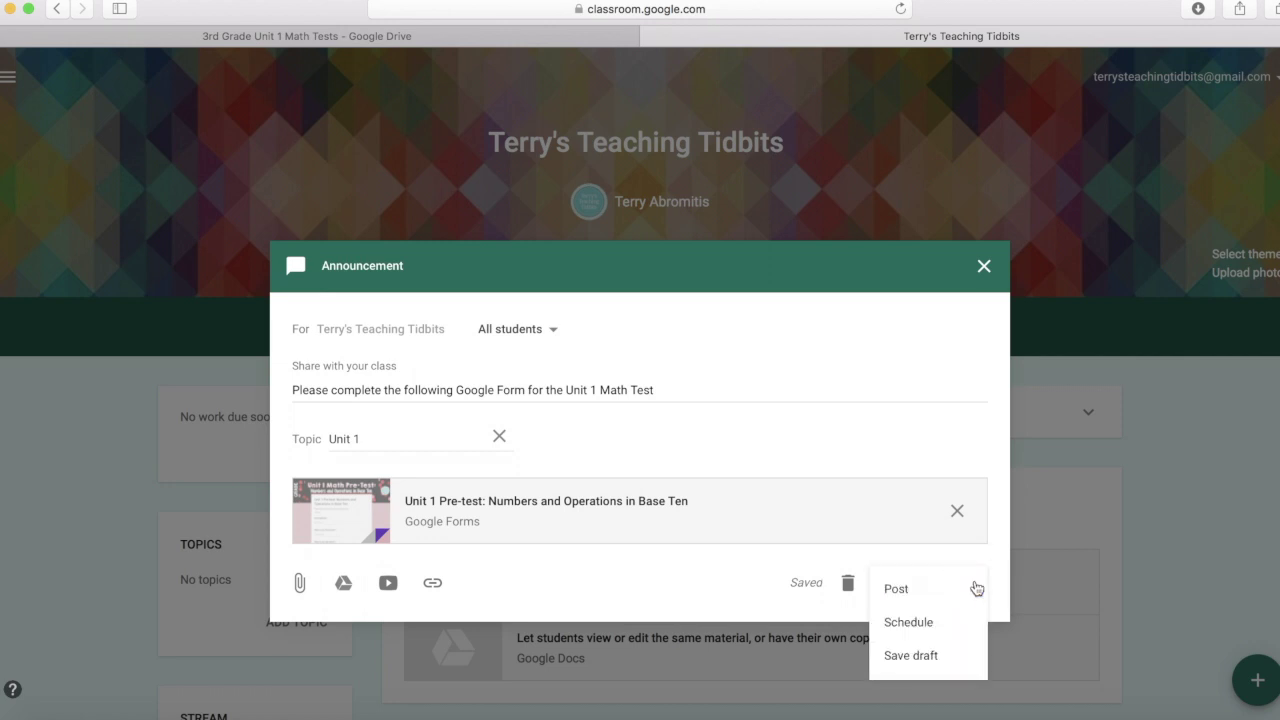
click(932, 624)
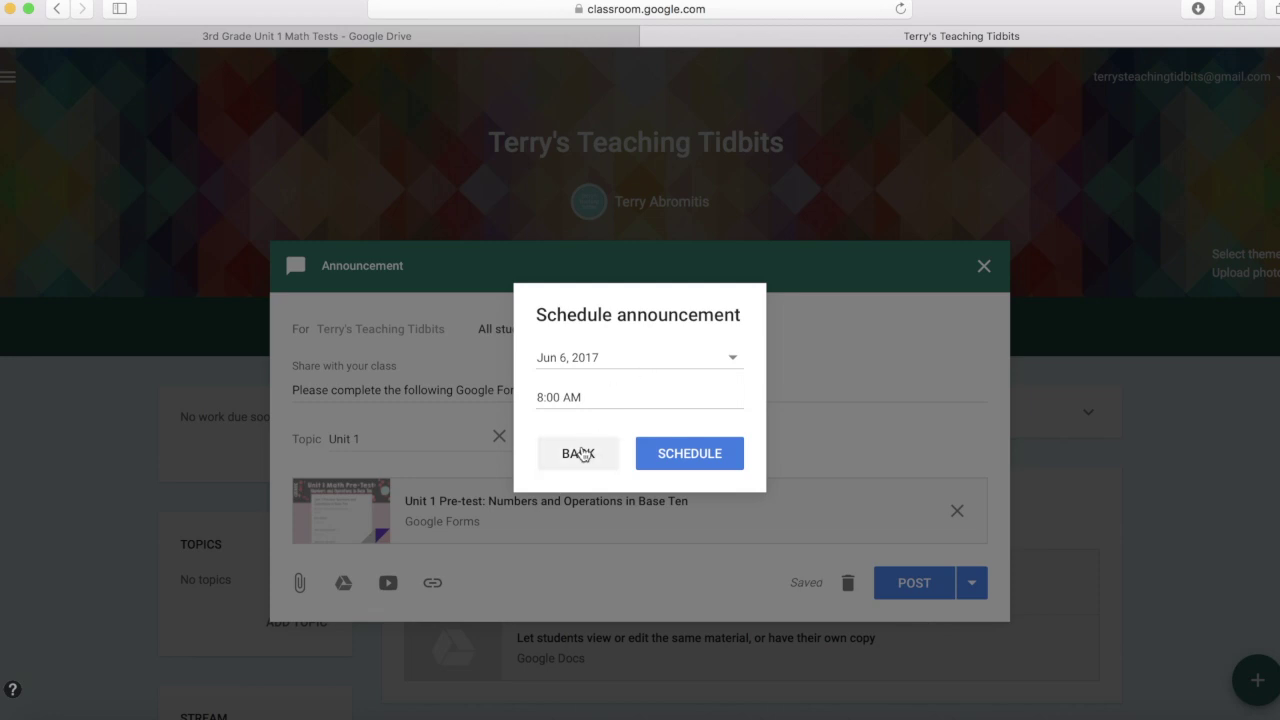
click(583, 454)
Save the announcement as a draft and reopen it from the class stream's saved posts
click(971, 583)
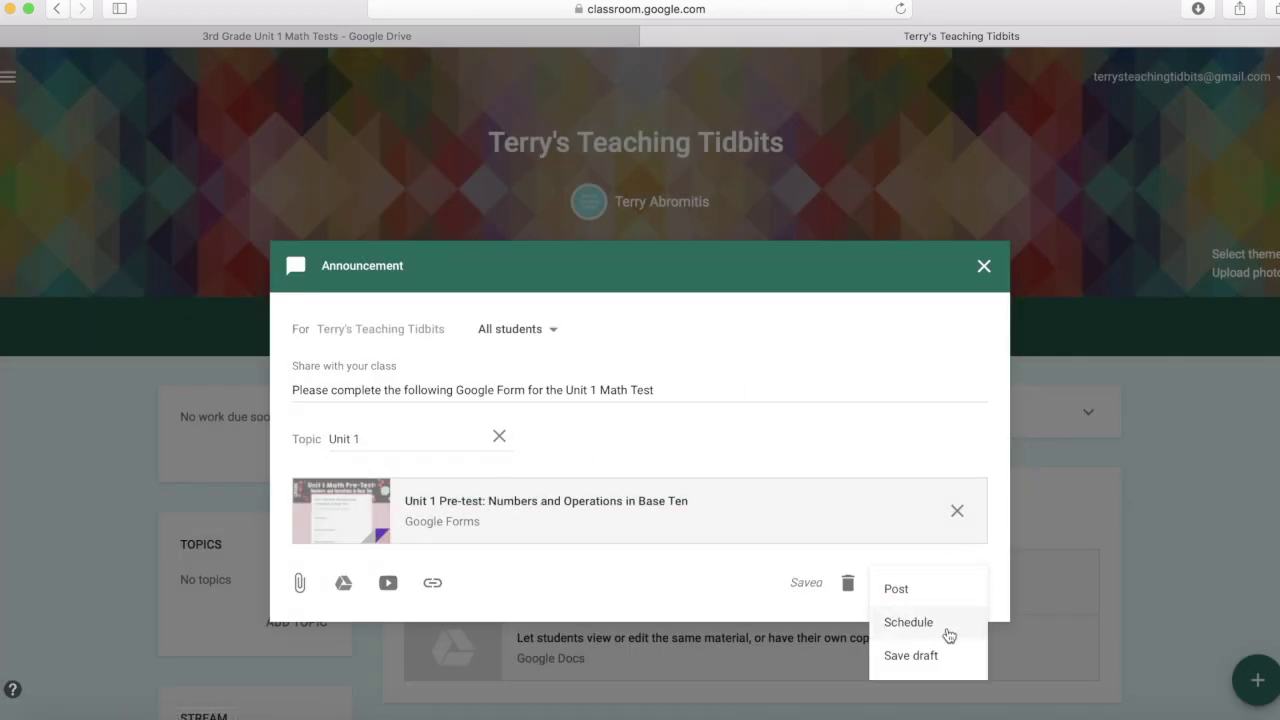
click(920, 657)
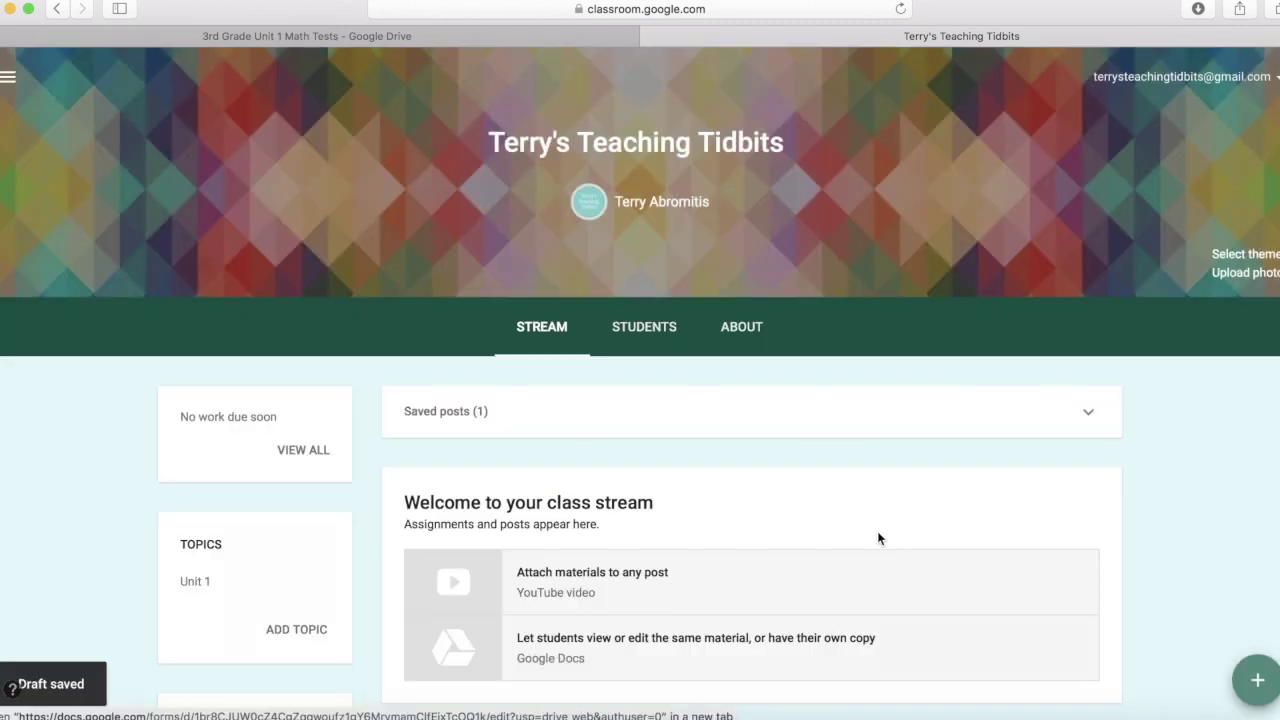
click(1084, 408)
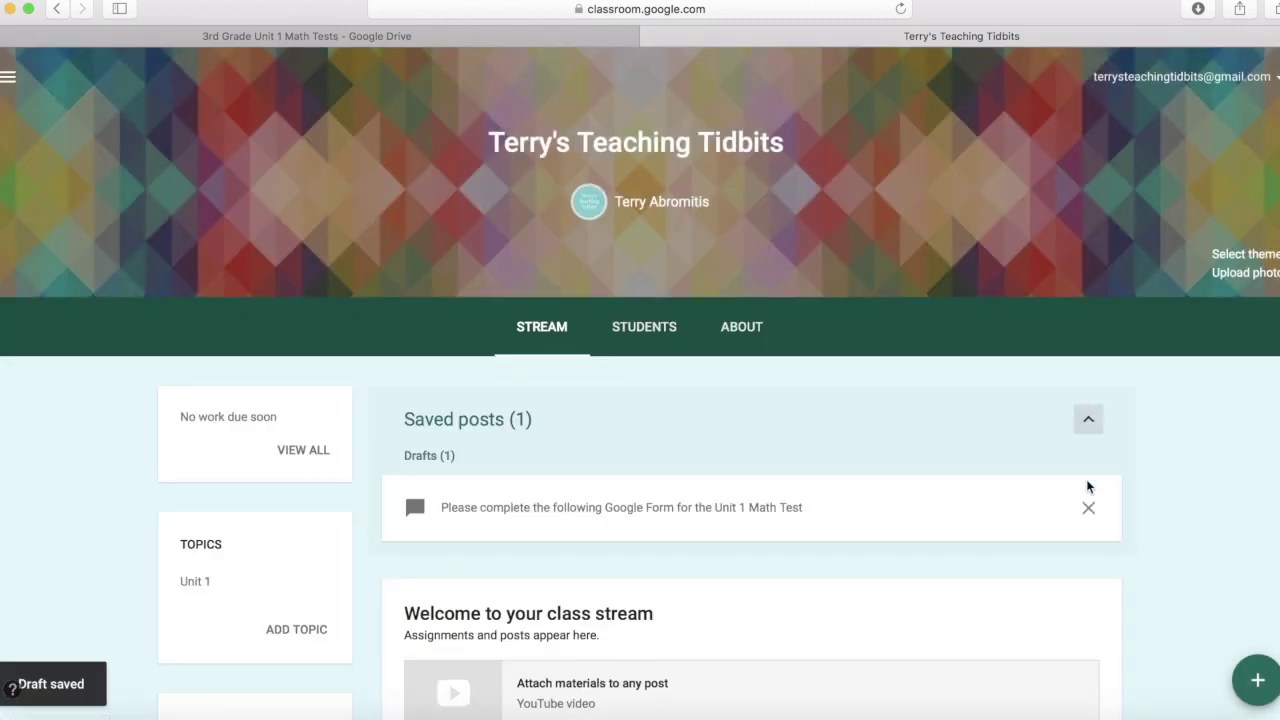
click(1088, 423)
click(823, 426)
scroll(645, 512, down, 3)
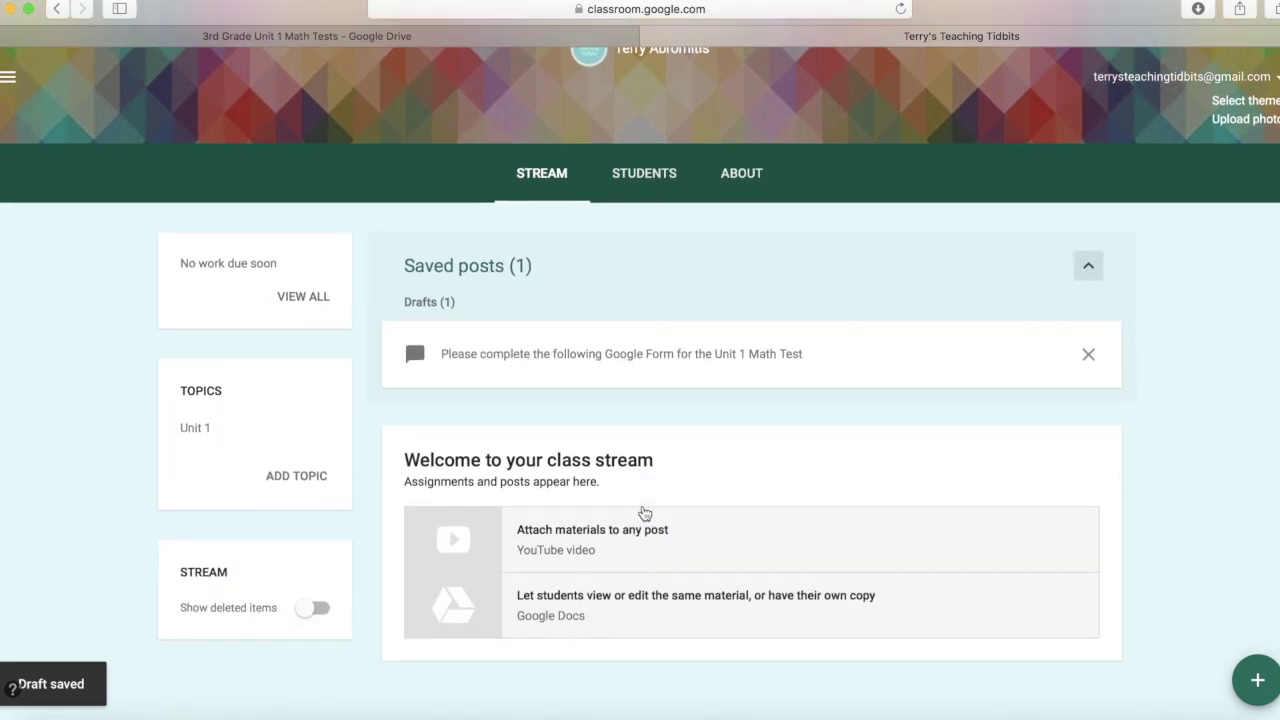
click(640, 360)
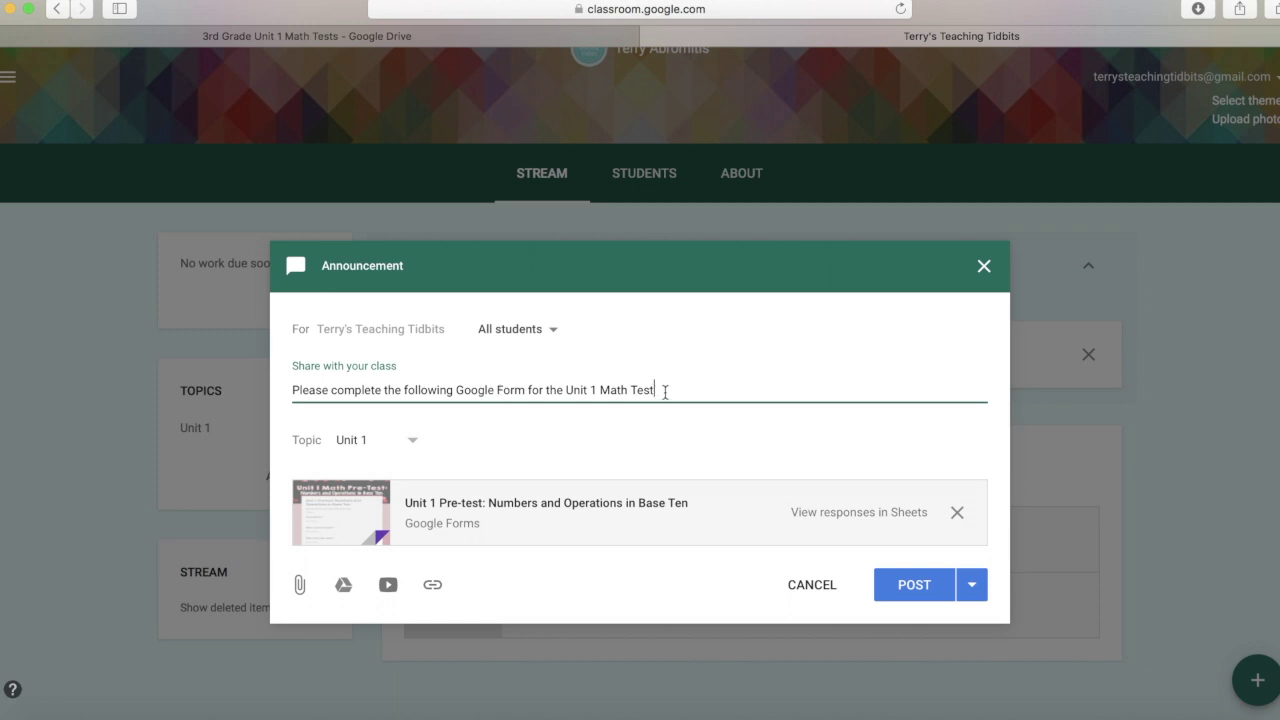
Post the Unit 1 Math Test announcement to the class stream
click(900, 593)
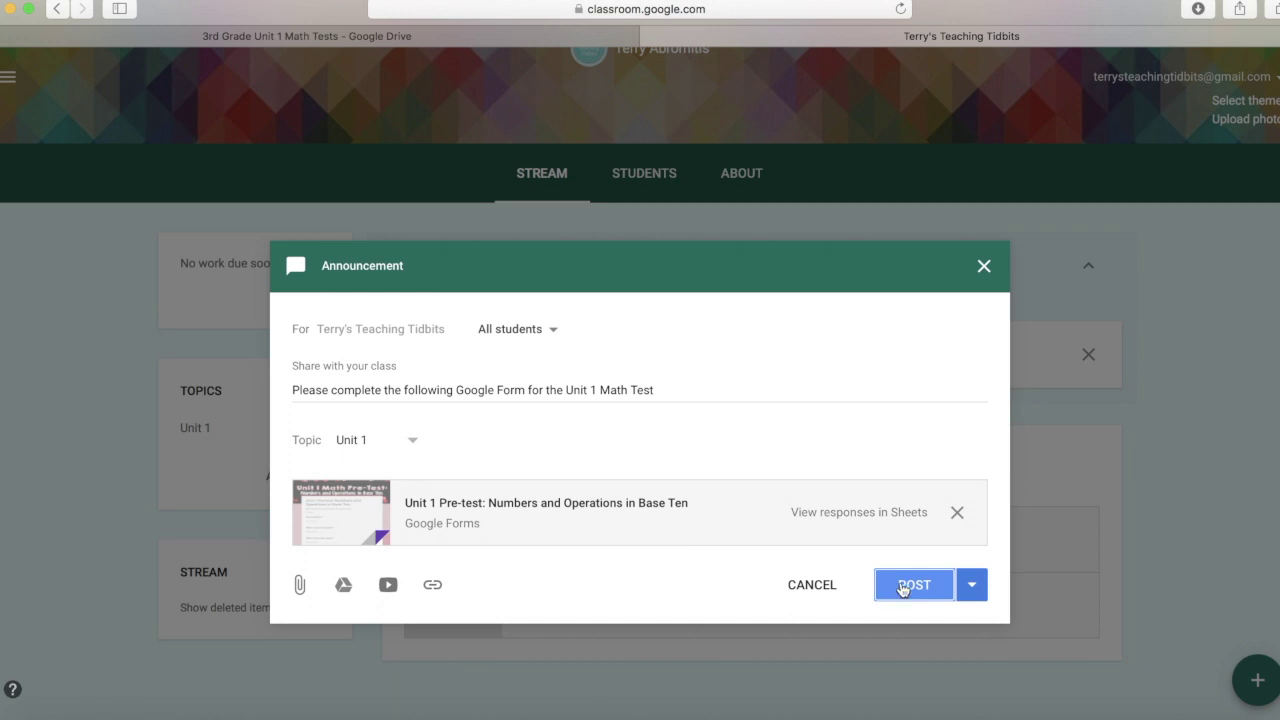
click(900, 588)
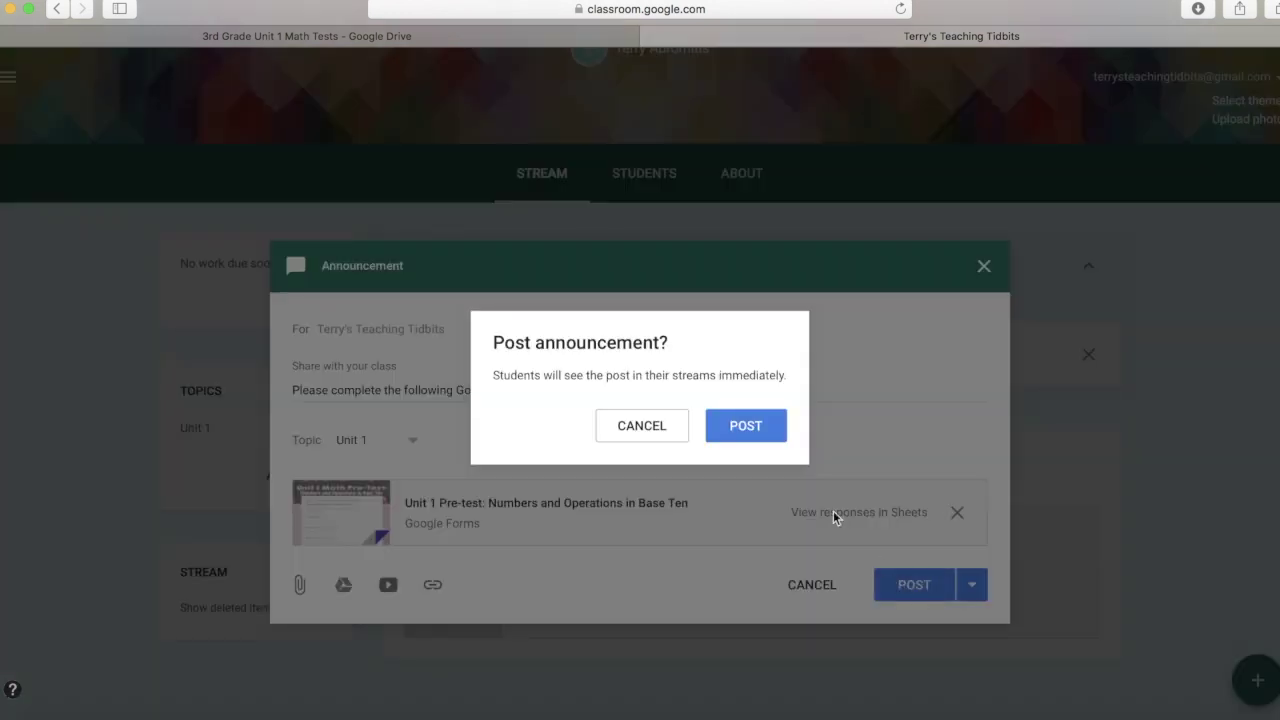
click(745, 428)
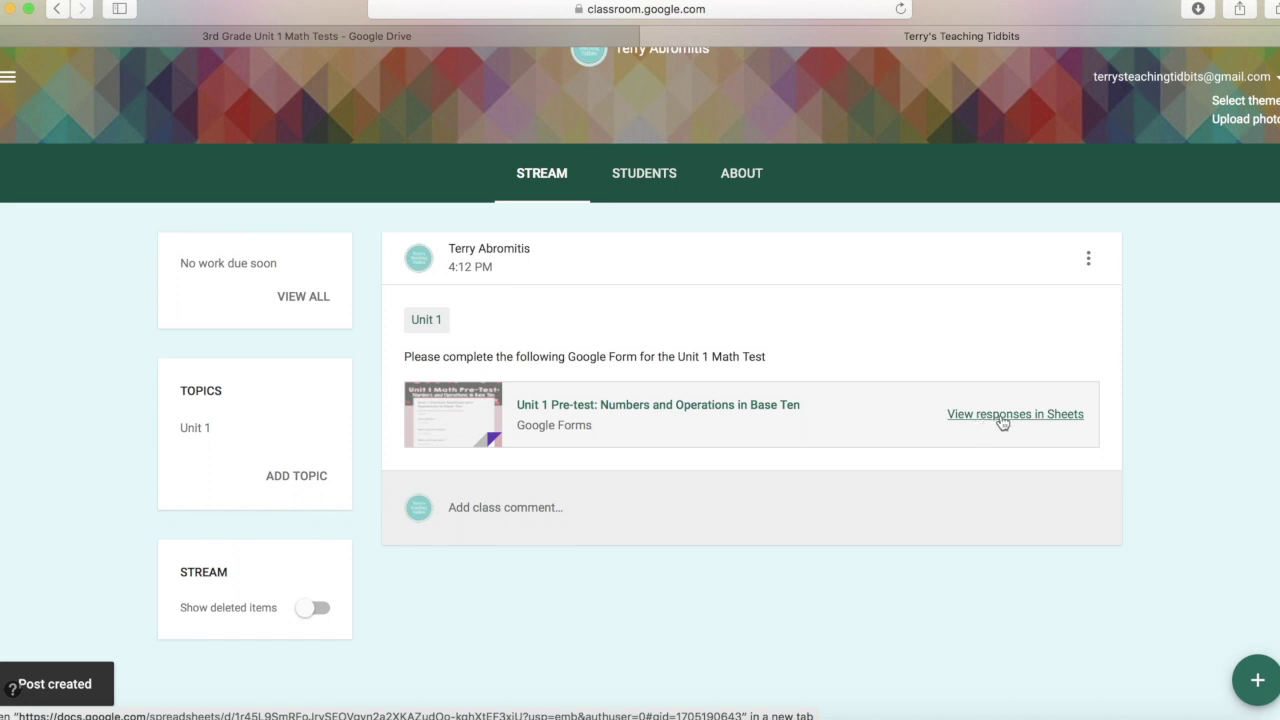
Create an assignment titled "Unit 1 Student Goals" with the instructions "Please complete the Google Slides page of the student goals sheet."
mouse_move(1252, 677)
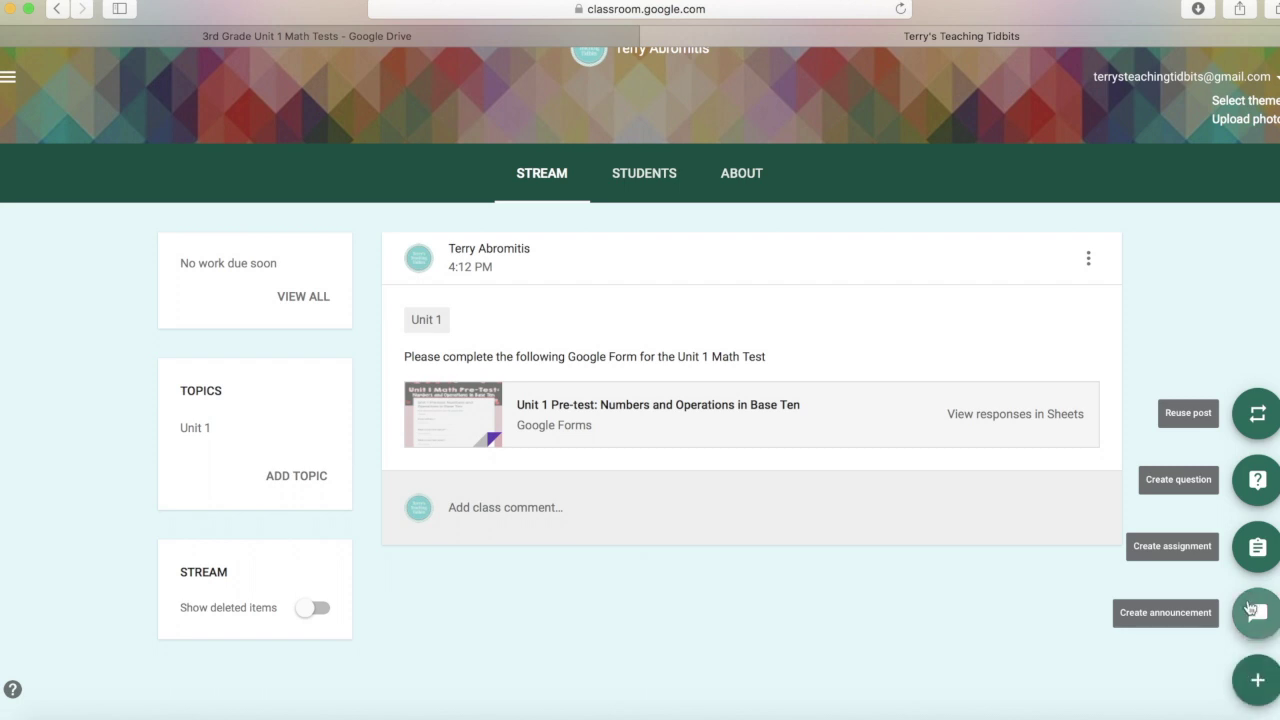
click(1257, 548)
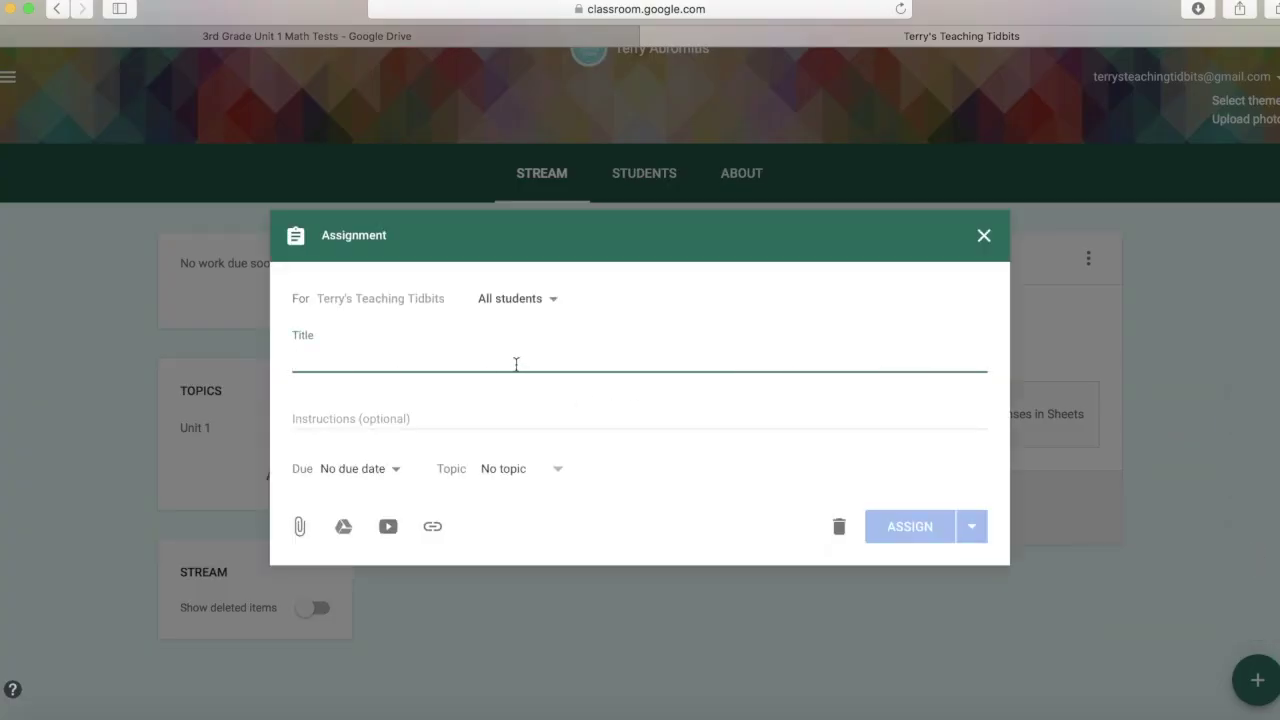
text(Unit 1)
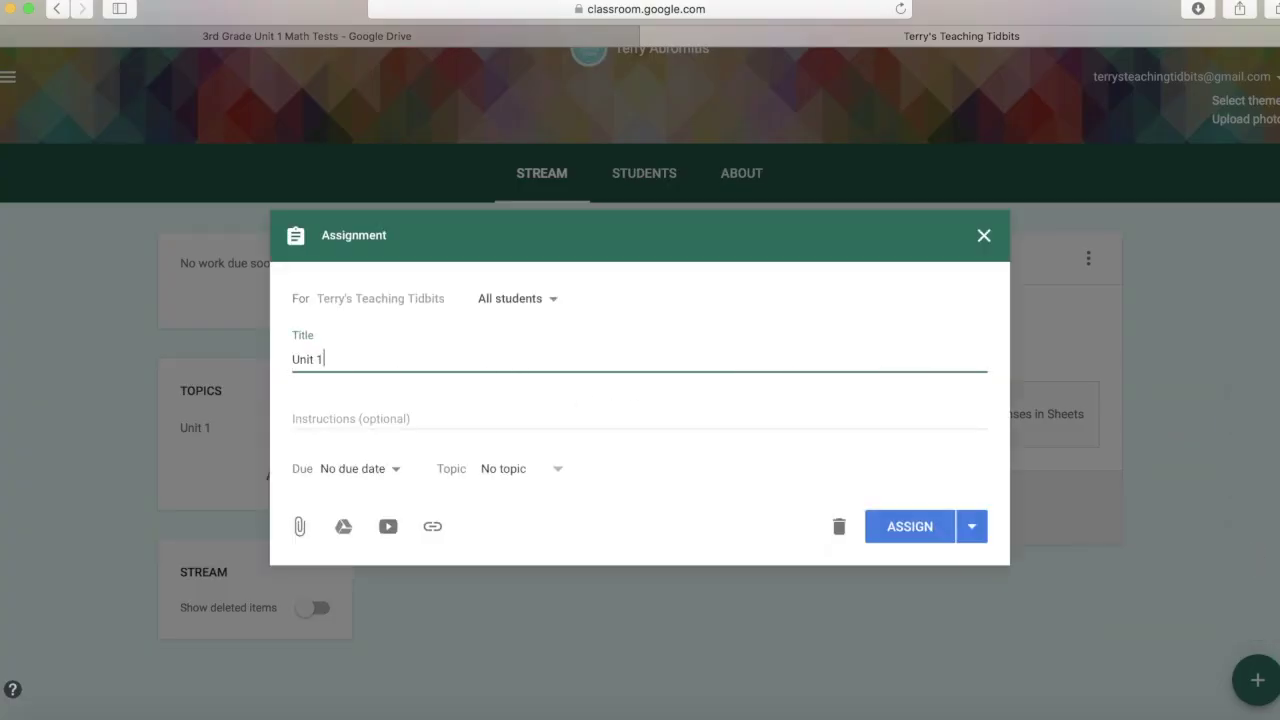
text( Student Goals)
click(400, 419)
text(Please complete)
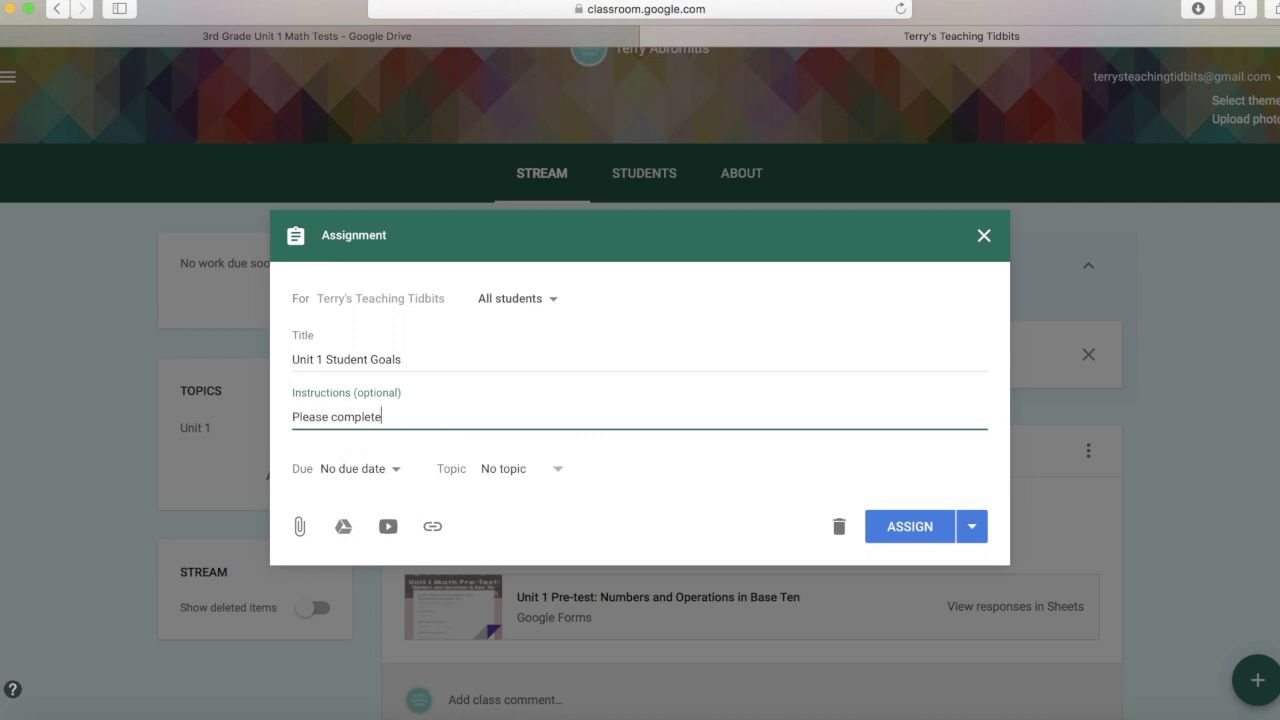
text( the Google Slides page of the )
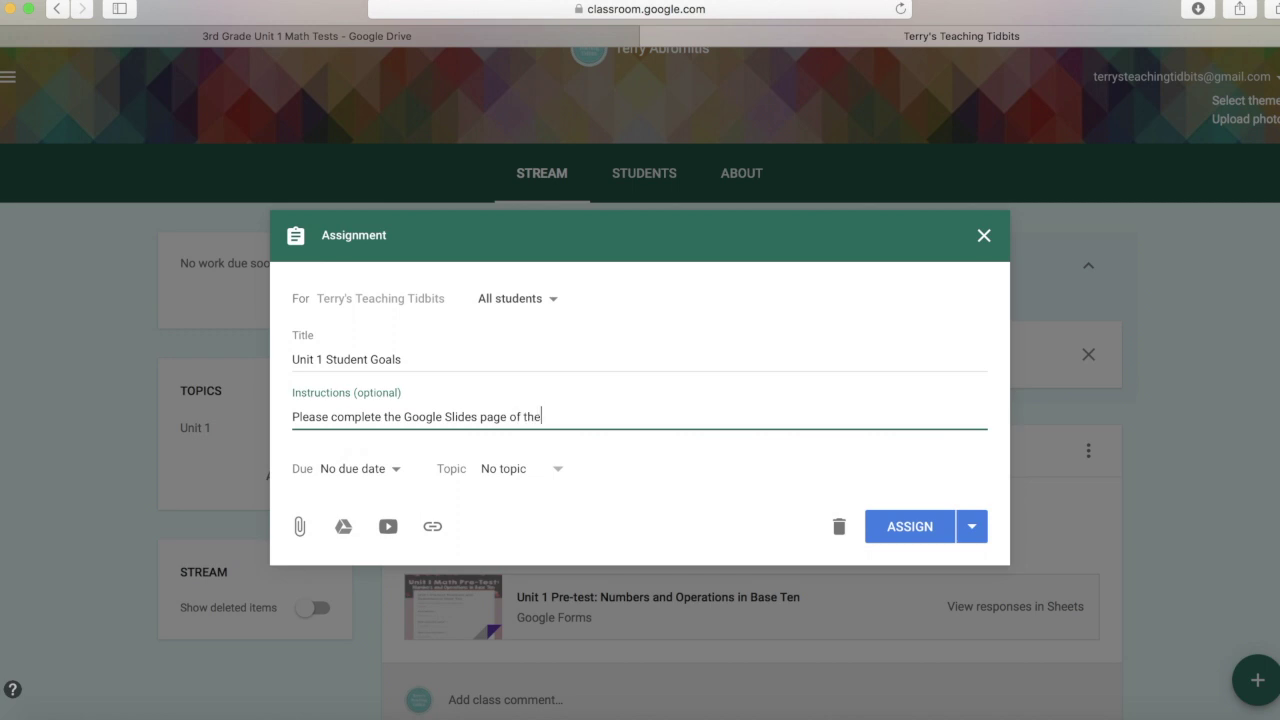
text(student goals sheet.)
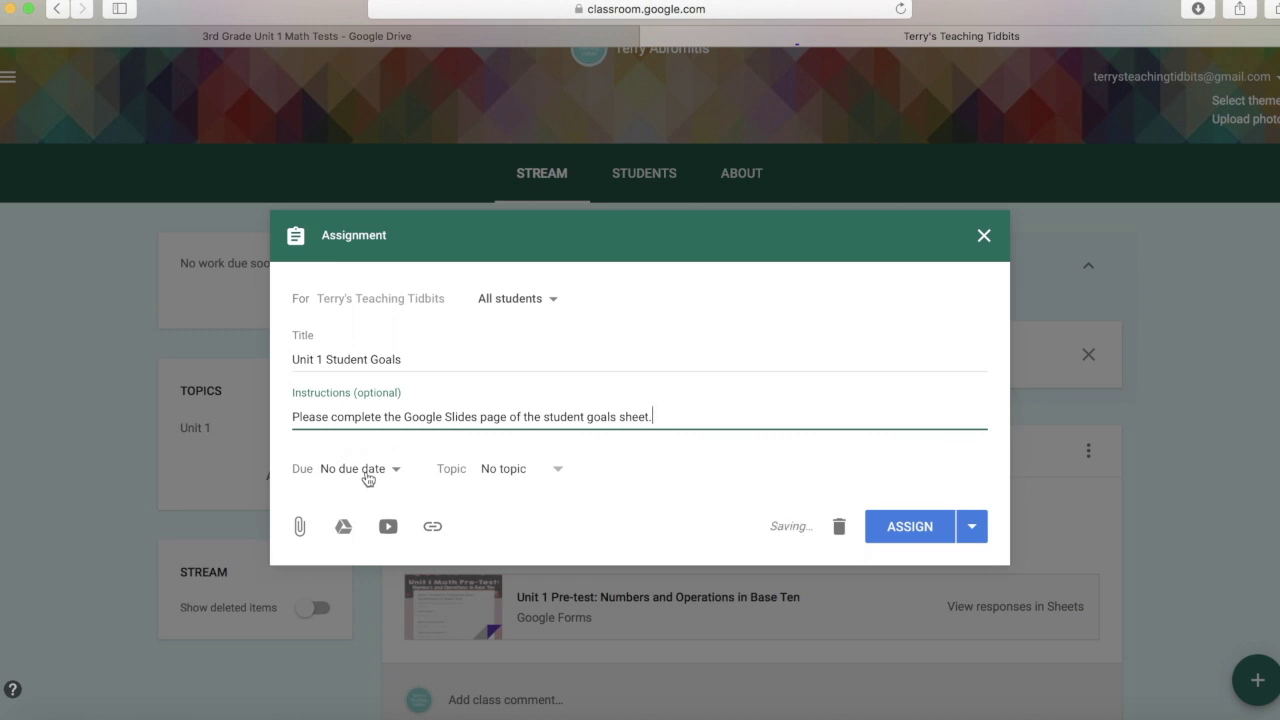
View the assignment's due date setting and file the assignment under the Unit 1 topic
click(367, 477)
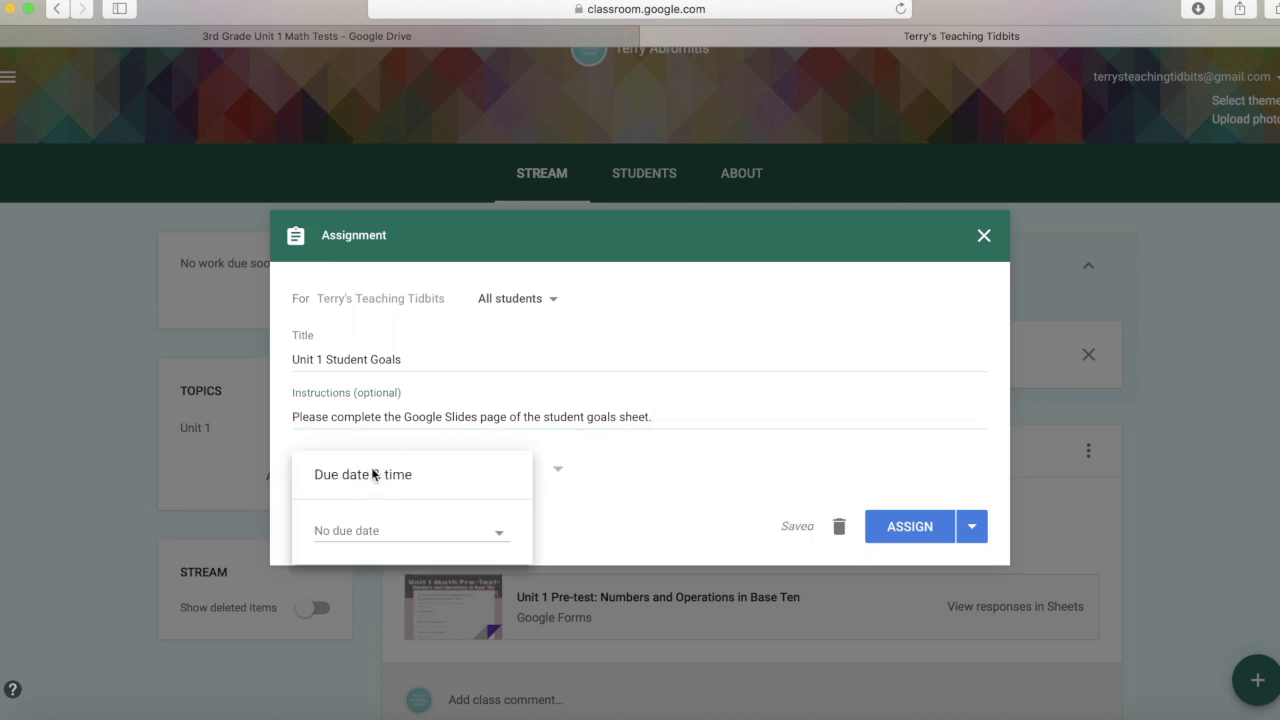
click(414, 450)
click(511, 470)
click(517, 548)
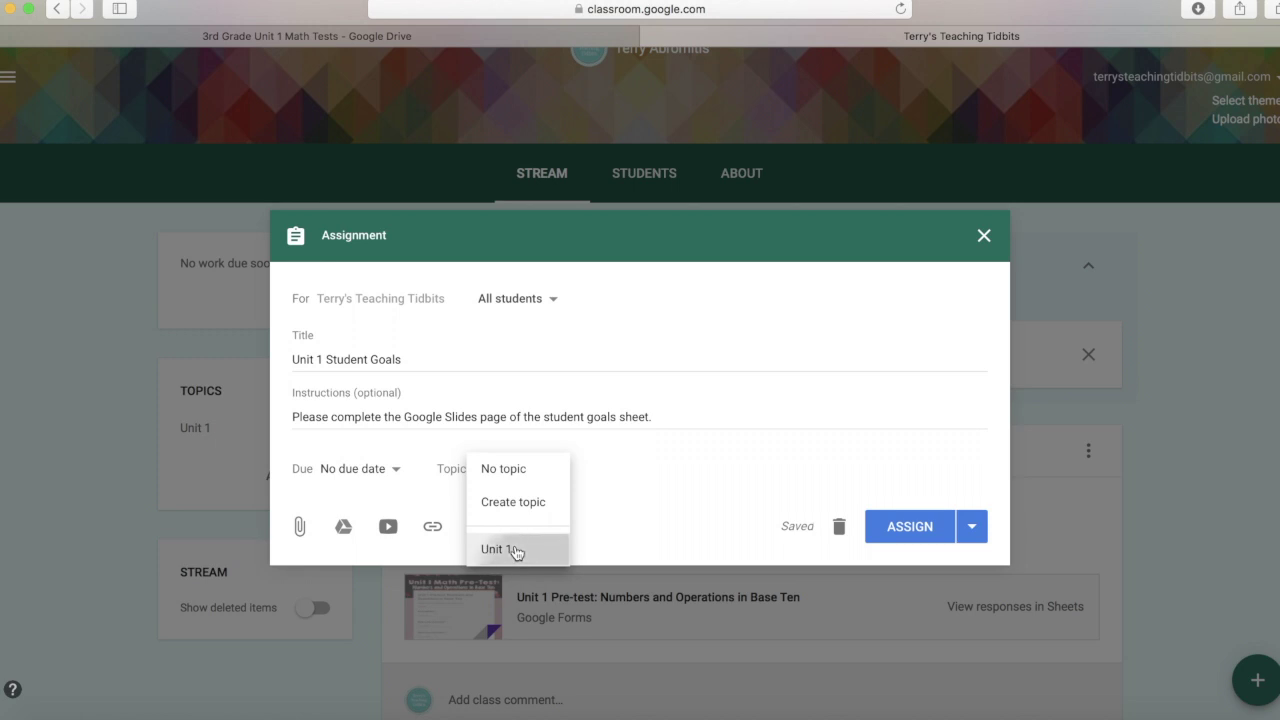
Attach the Unit 1 Student Goals slides to the assignment from the recent Google Drive files
click(344, 527)
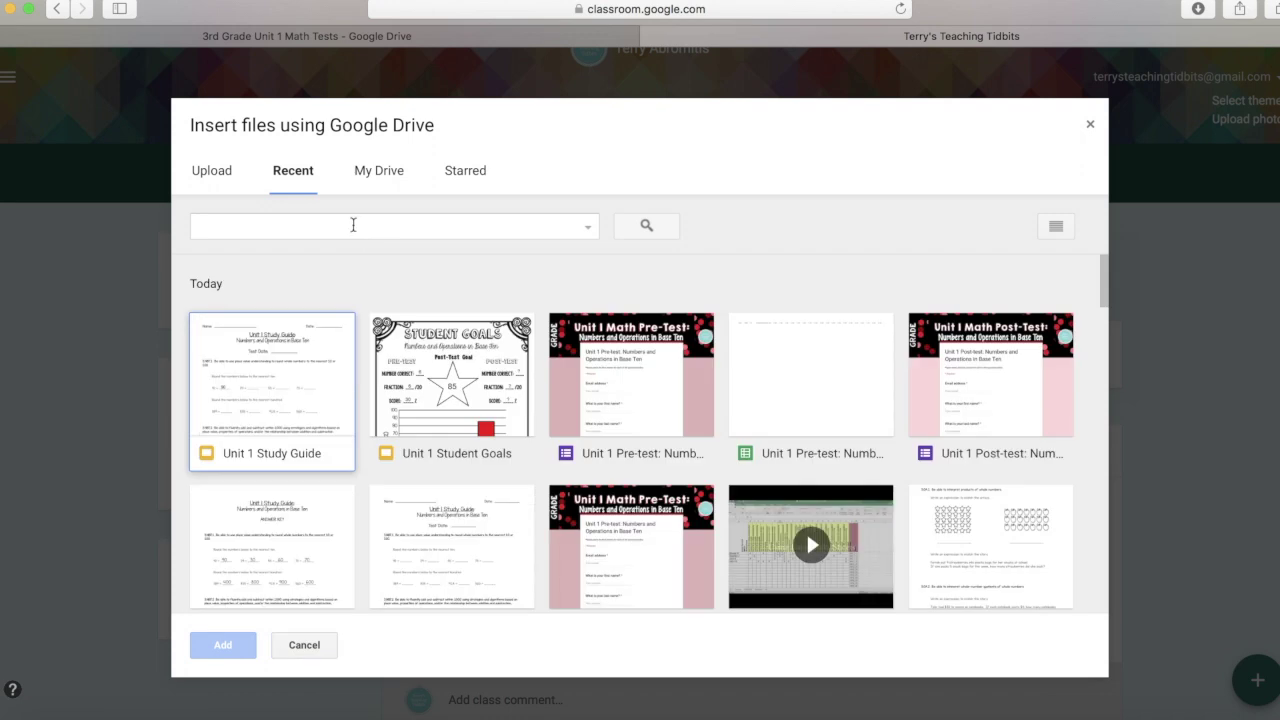
click(436, 455)
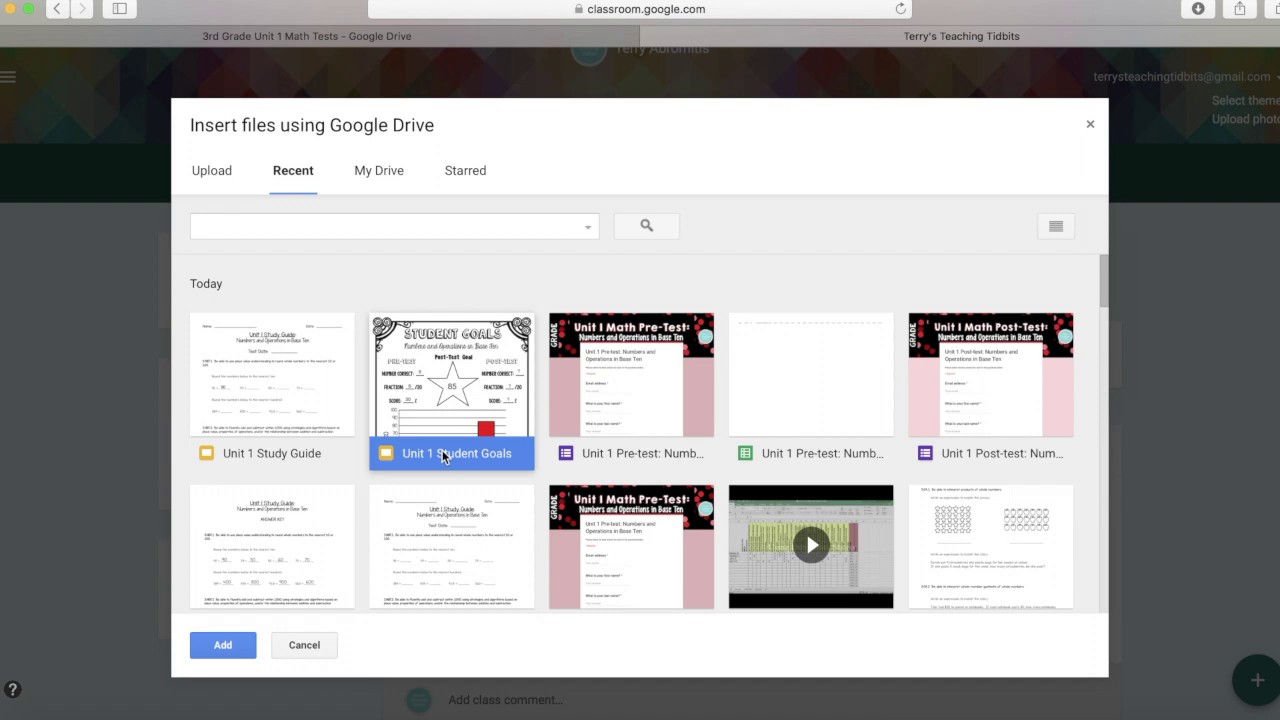
double_click(443, 452)
click(968, 475)
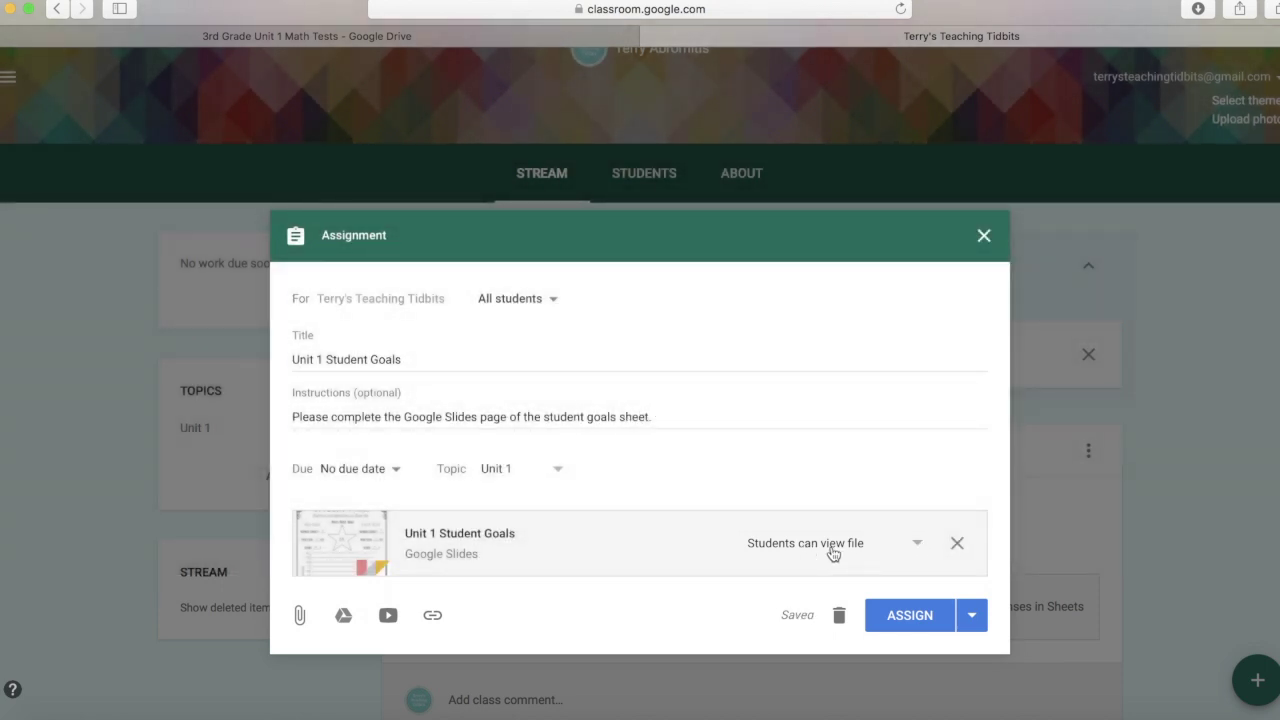
Set the attached slides to "Make a copy for each student" and assign the work to the class
click(919, 544)
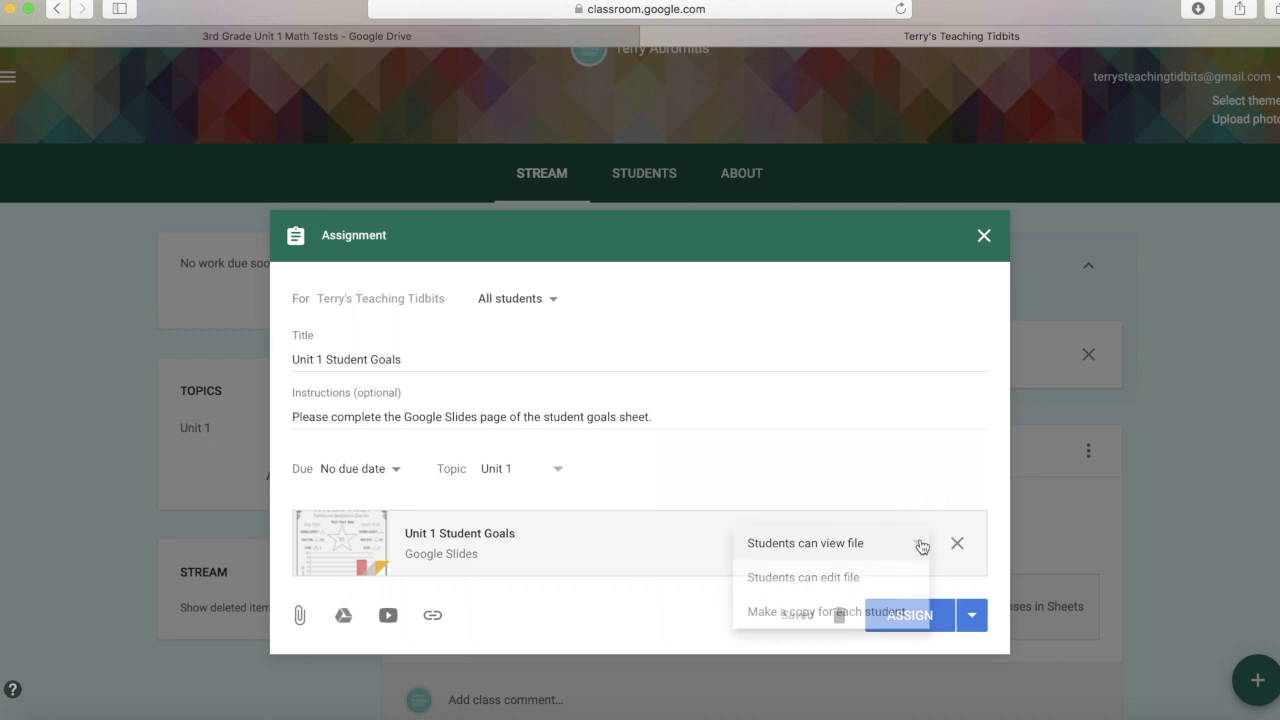
click(858, 619)
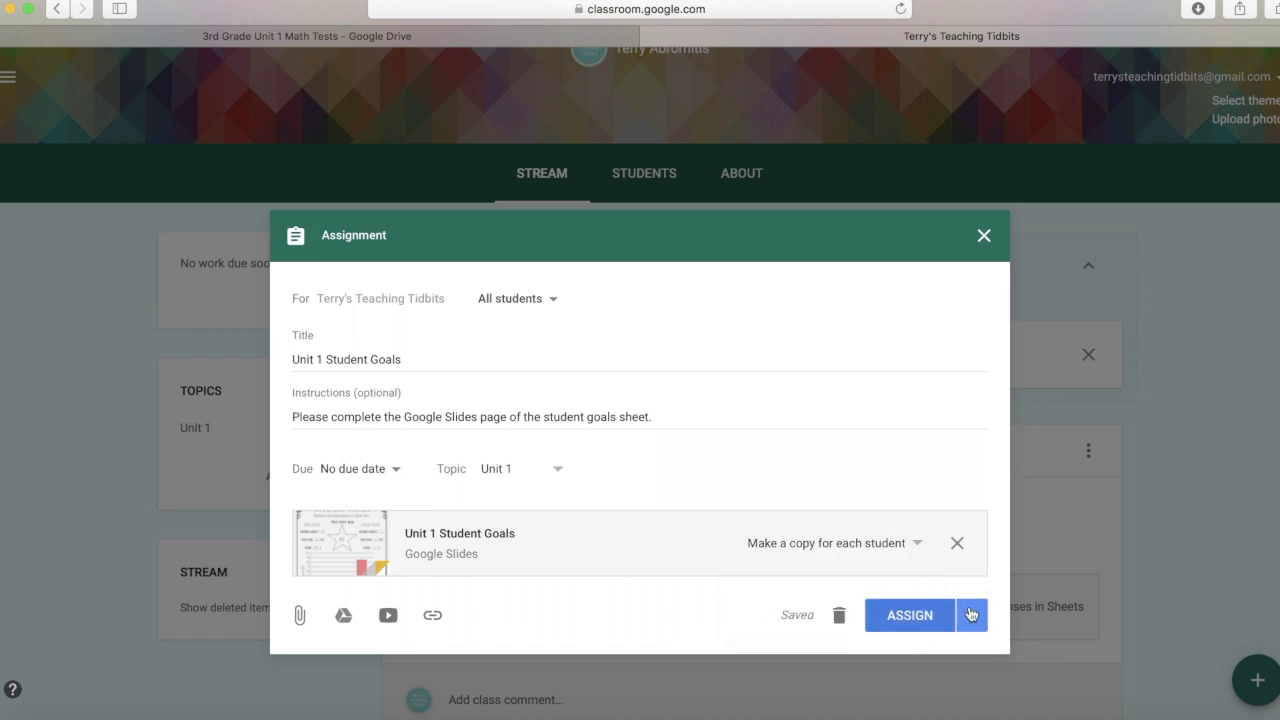
click(972, 616)
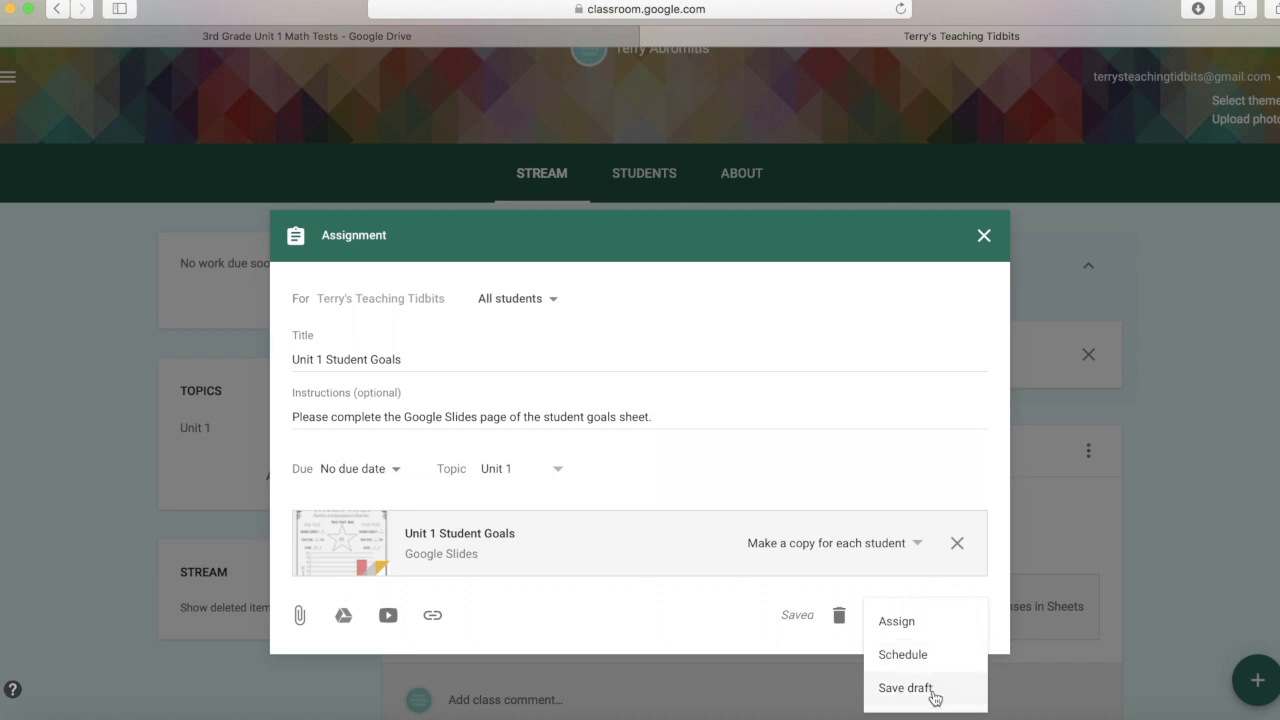
click(897, 621)
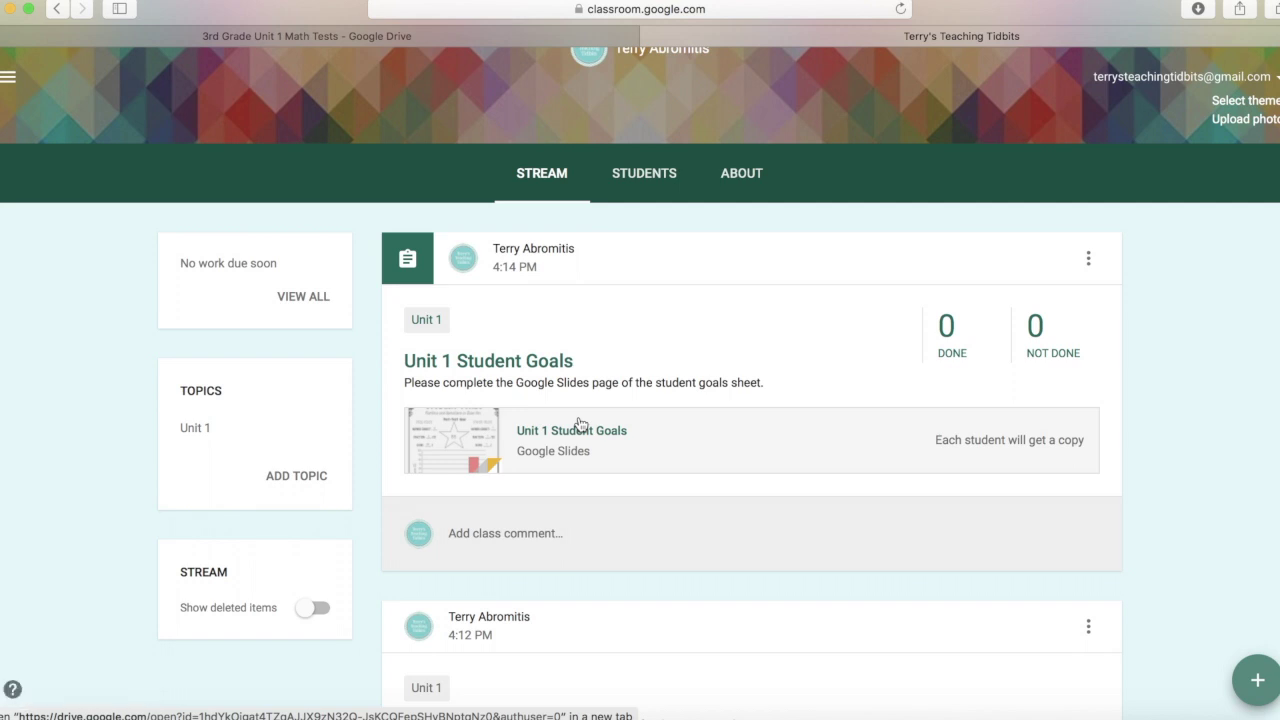
Review the student work page of the Unit 1 Student Goals assignment and return to the class stream
click(505, 362)
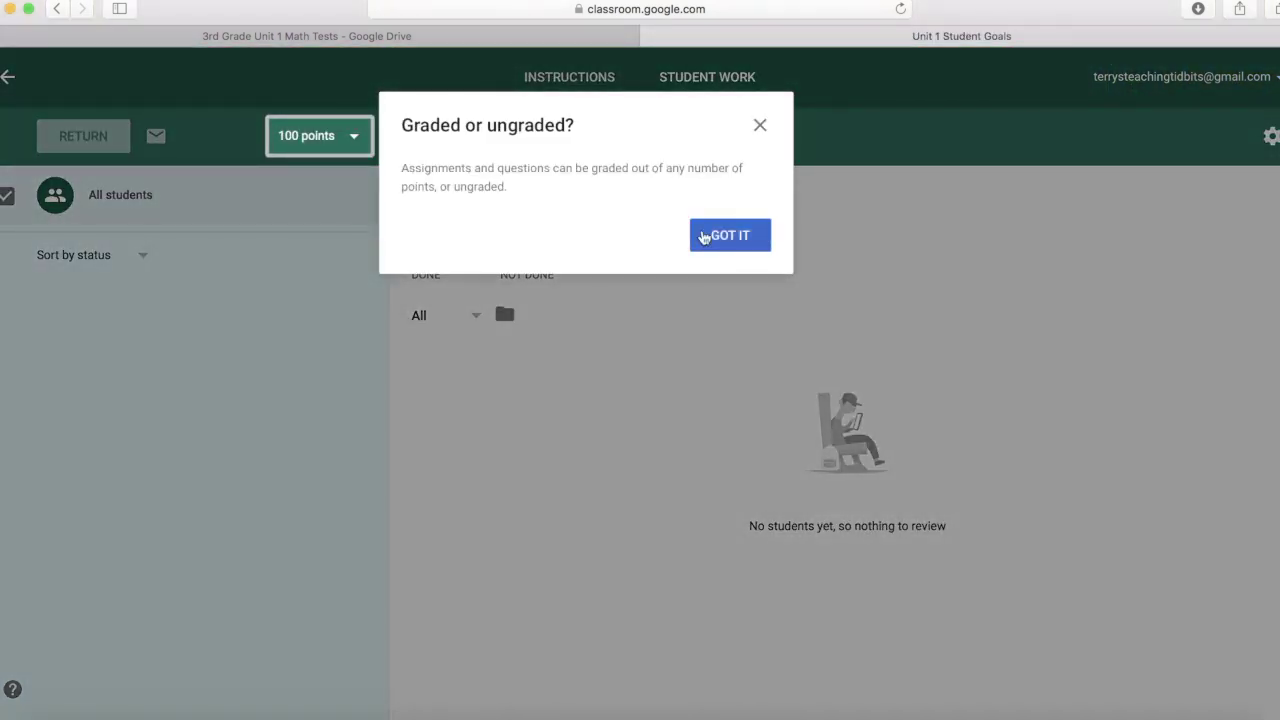
click(704, 237)
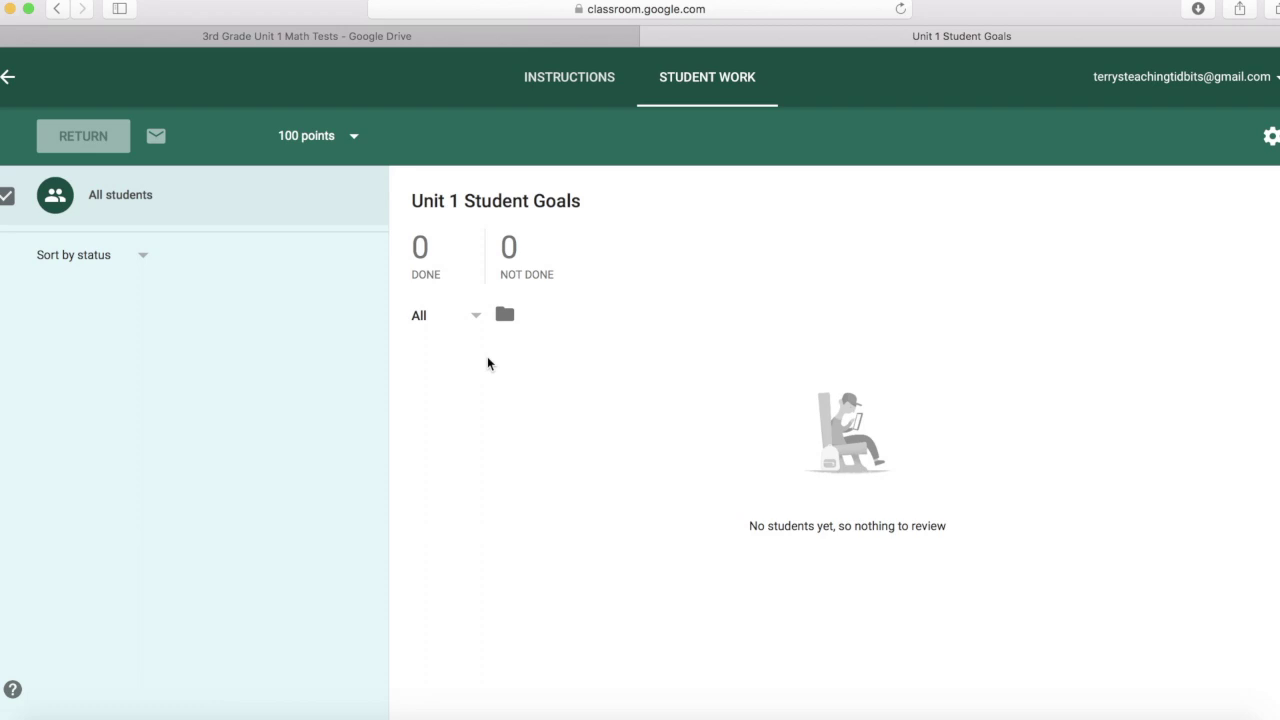
click(8, 76)
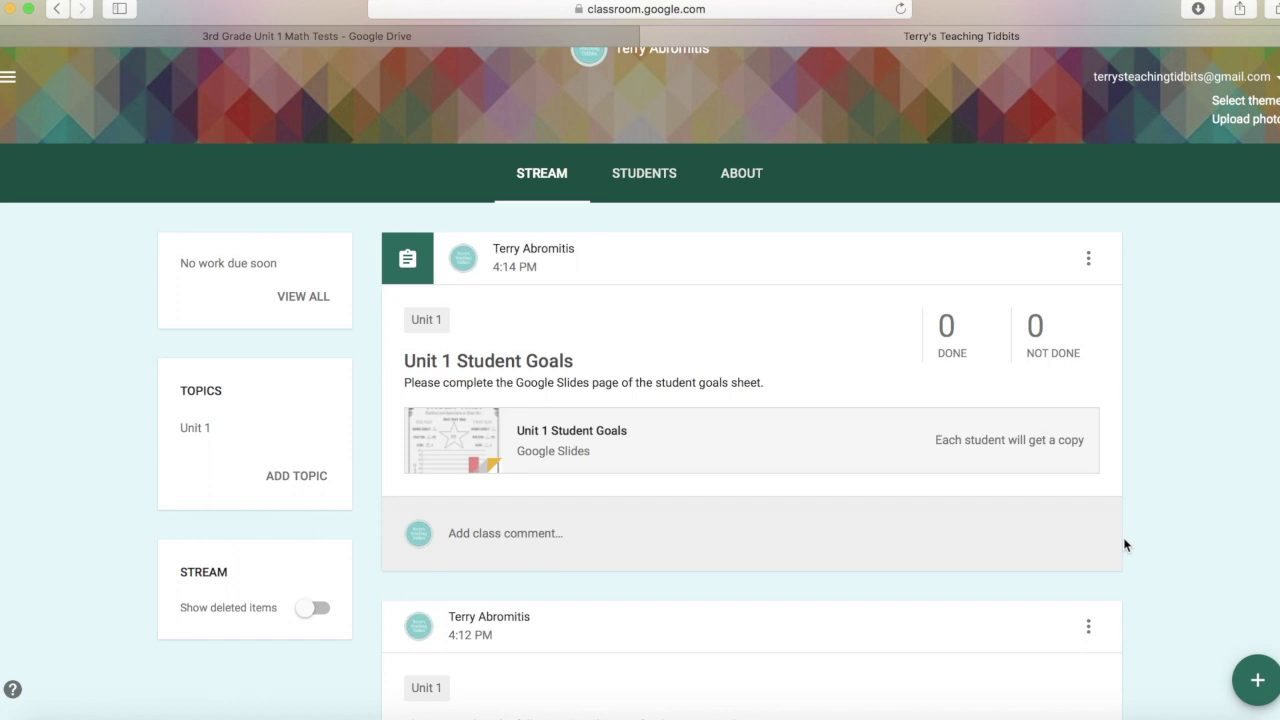
mouse_move(1248, 672)
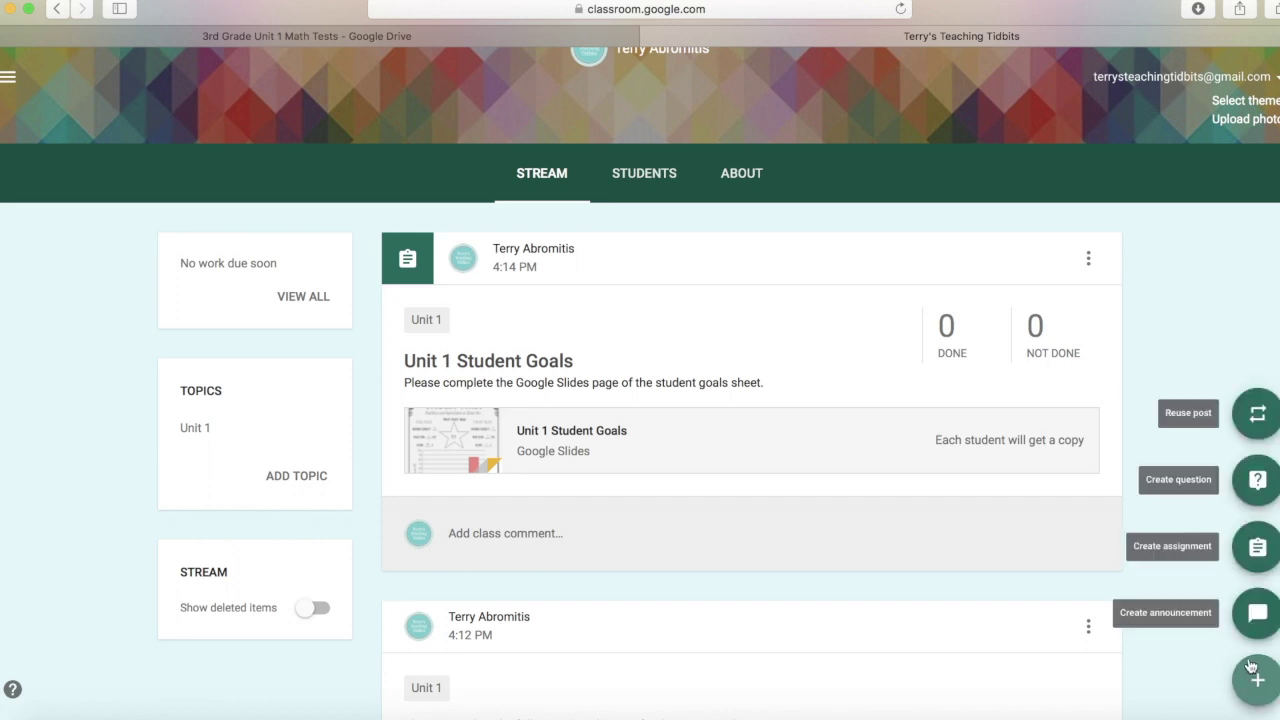